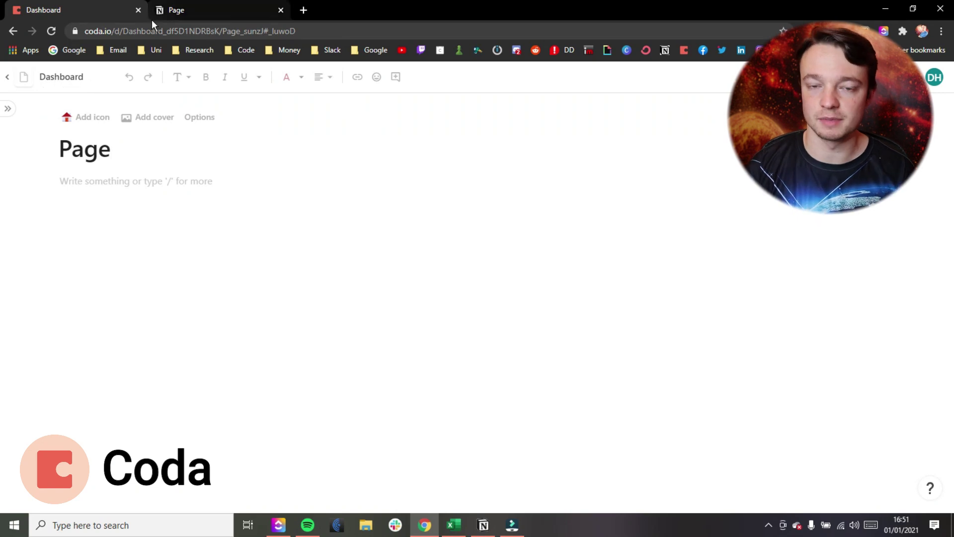
# Step: Scroll through Coda's help and support panel, then bring up Notion's help list to compare
pyautogui.click(192, 12)
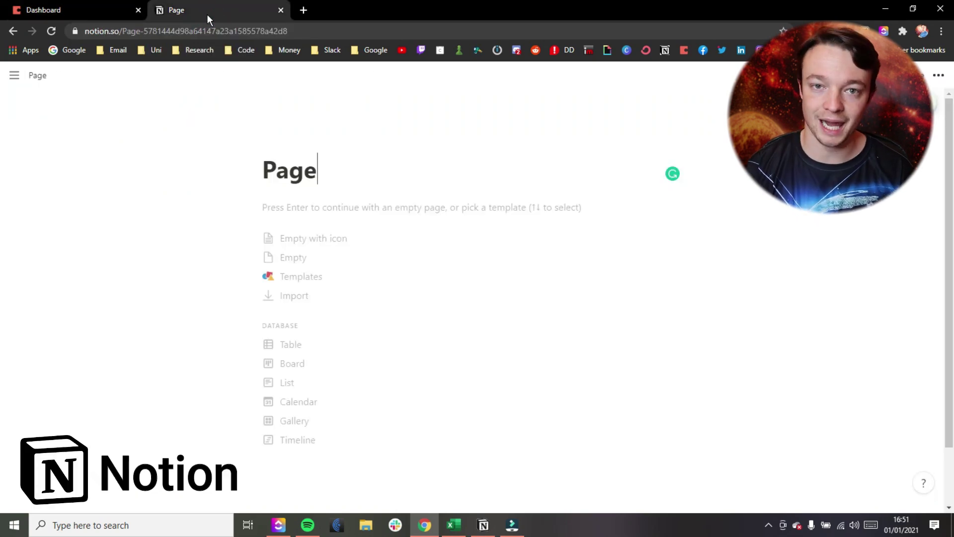
pyautogui.click(106, 7)
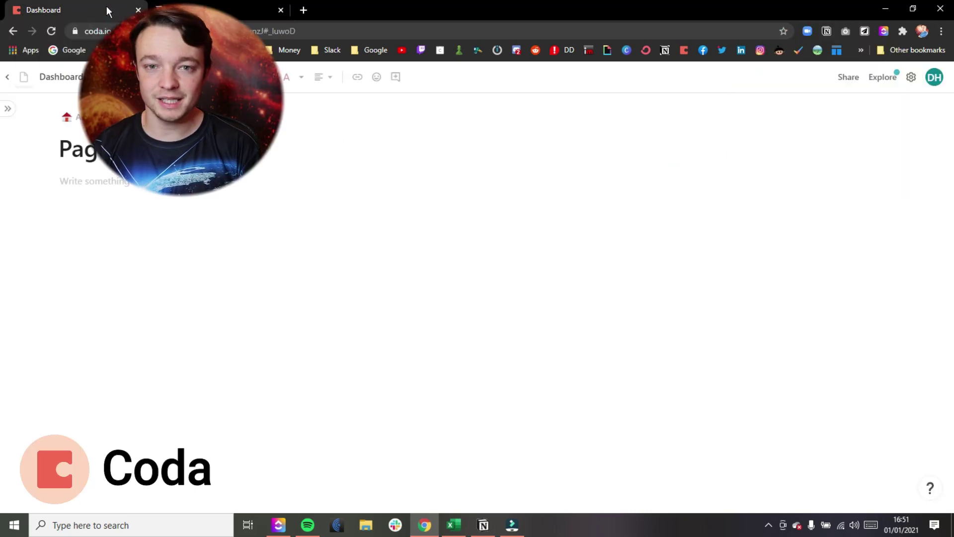
pyautogui.click(929, 488)
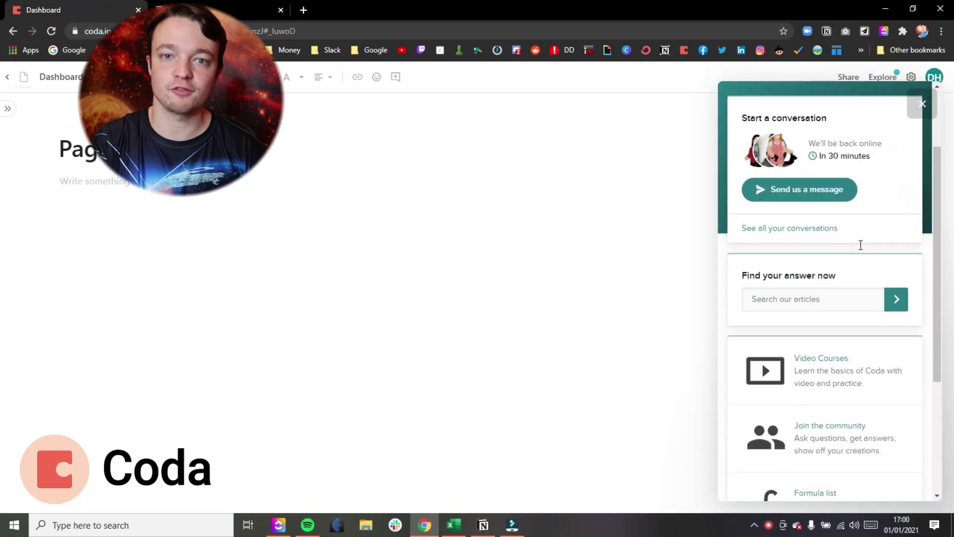
pyautogui.scroll(-4, 860, 247)
pyautogui.press('Escape')
pyautogui.hotkey('ctrl', 'Tab')
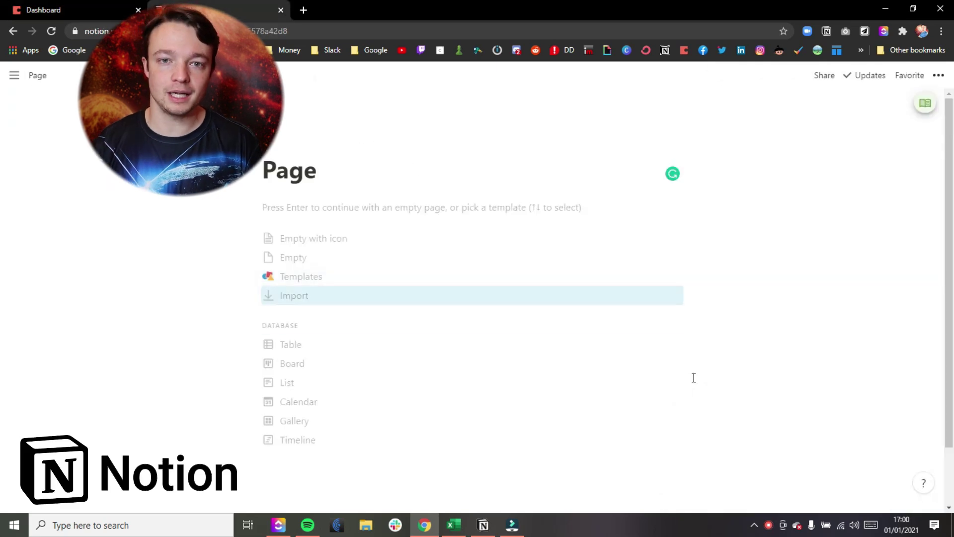
pyautogui.click(929, 488)
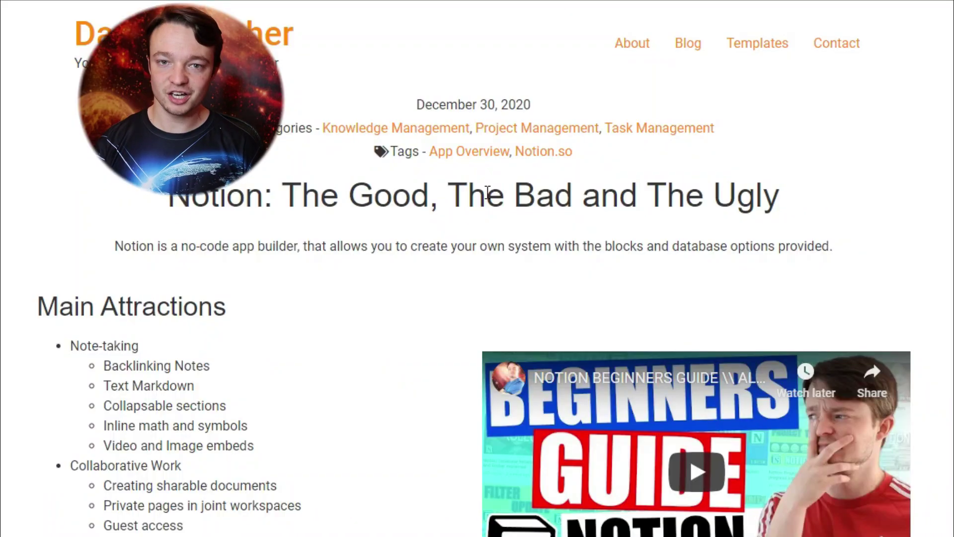
# Step: Scroll the blog post past Main Attractions to the Good, Bad and Ugly columns
pyautogui.scroll(-7, 424, 294)
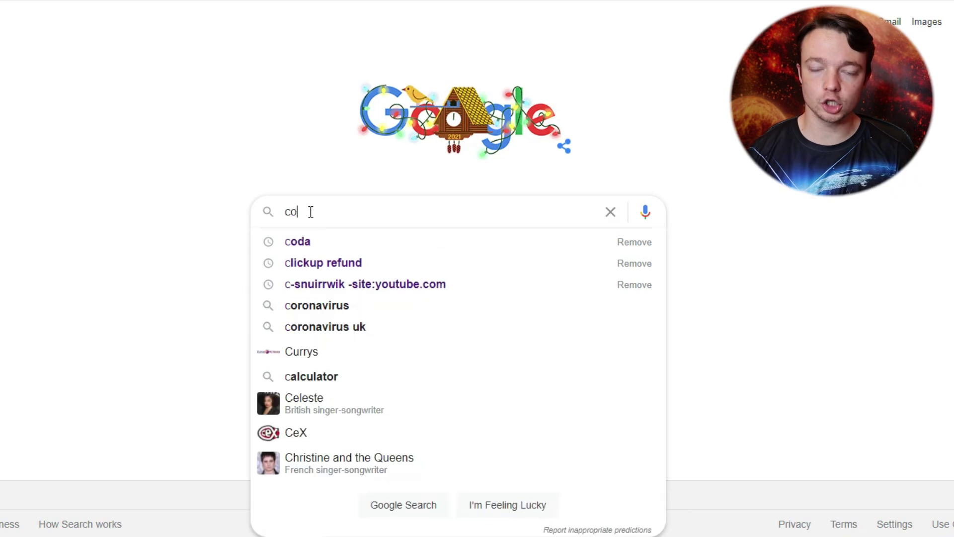
# Step: Search Google for coda.io, then search notion.so from the suggestions
pyautogui.press('Return')
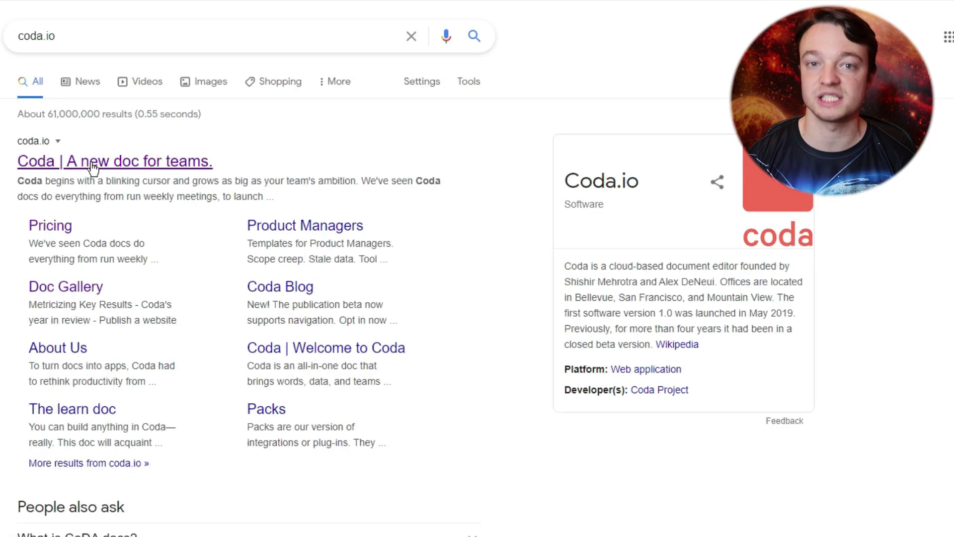
pyautogui.write('notion.')
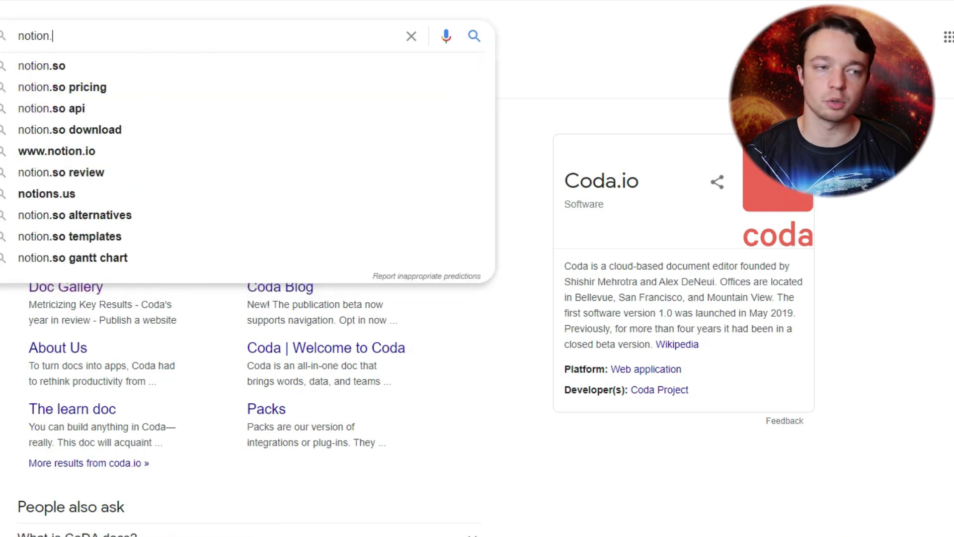
pyautogui.write('so')
pyautogui.click(59, 67)
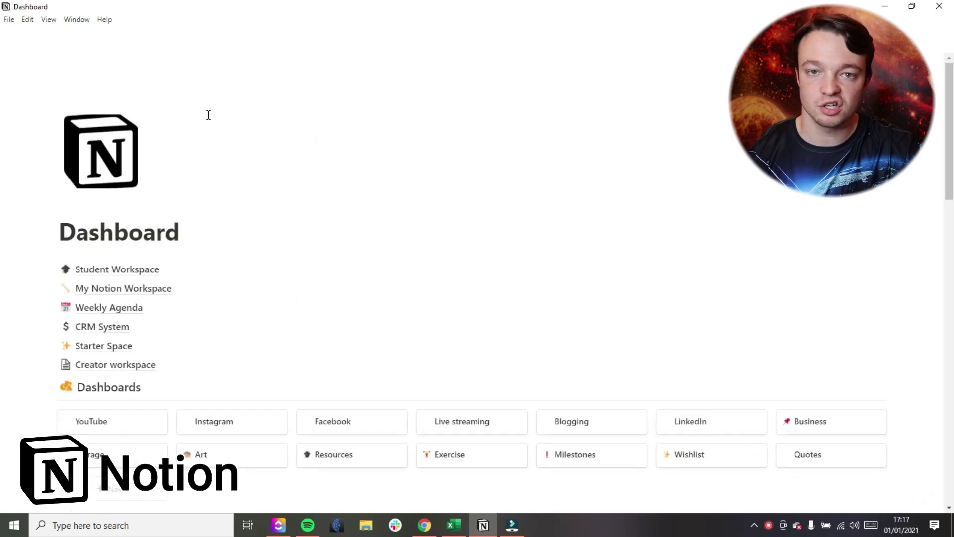
# Step: View the Publish entry's Project relation popup linking to Notion dashboards, then close it
pyautogui.moveTo(15, 40)
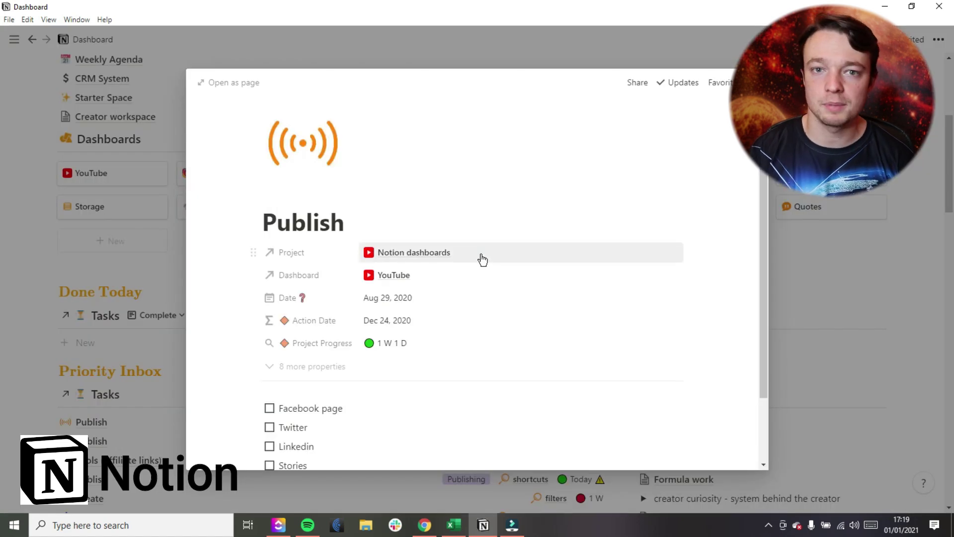
pyautogui.click(481, 254)
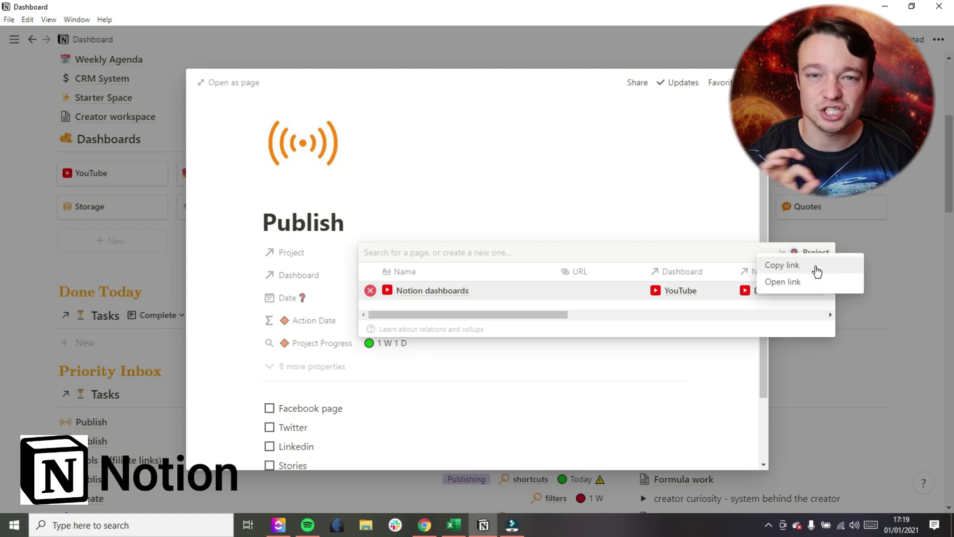
pyautogui.click(694, 219)
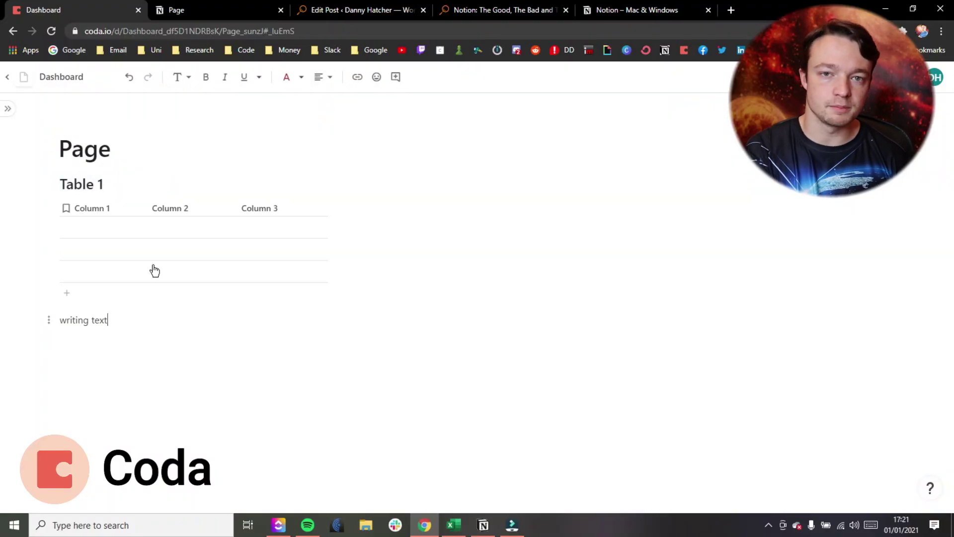
# Step: Insert a photo below the table with /image and resize it
pyautogui.click(182, 77)
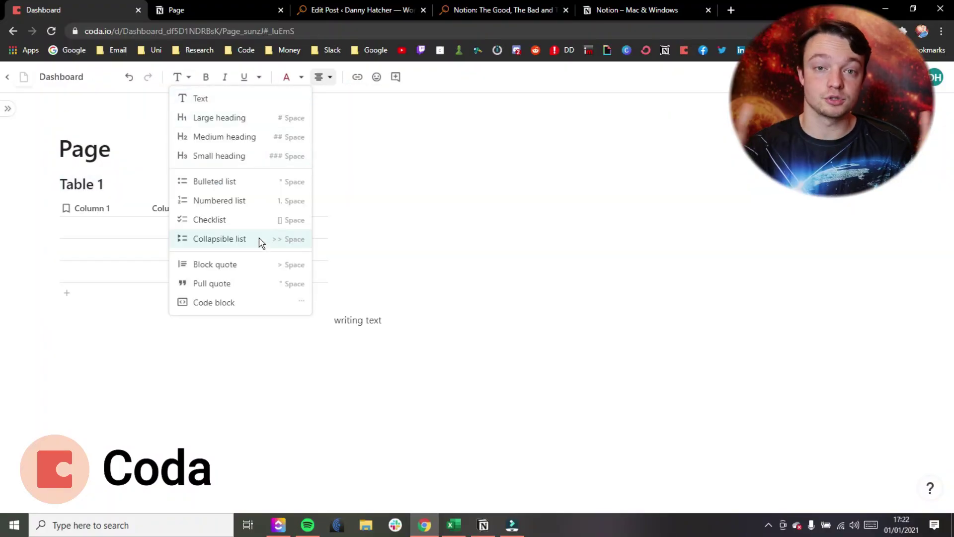
pyautogui.click(390, 324)
pyautogui.write('/image')
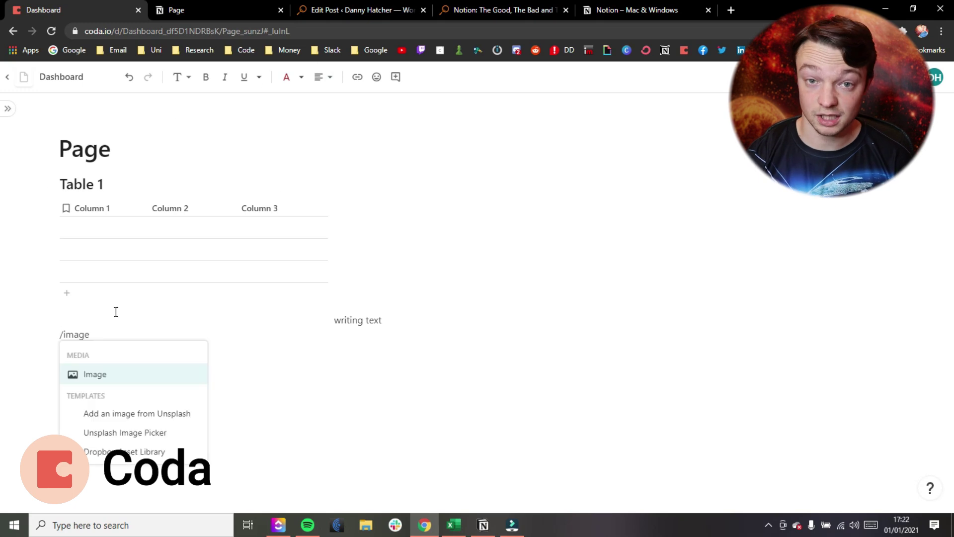
pyautogui.press('Return')
pyautogui.doubleClick(207, 83)
pyautogui.moveTo(654, 493); pyautogui.dragTo(284, 334)
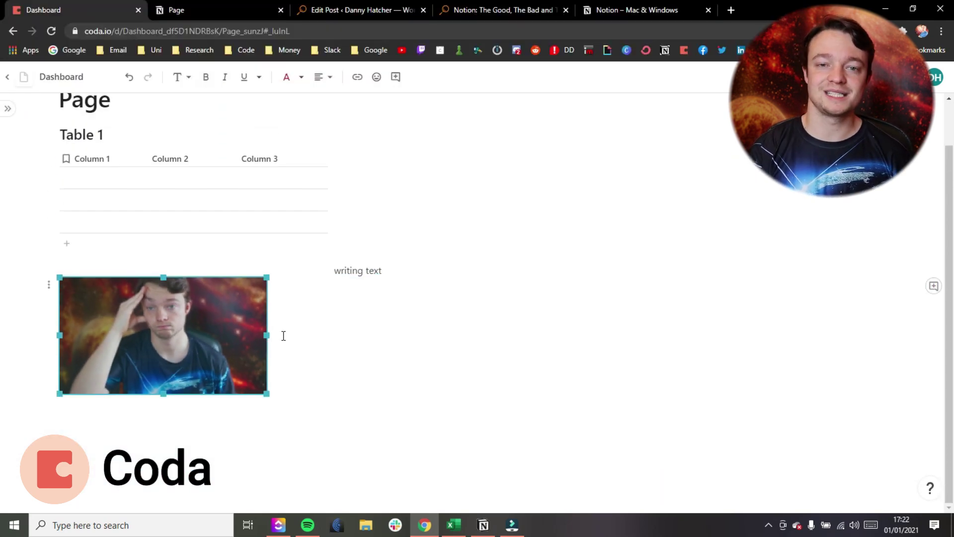
pyautogui.click(304, 313)
# Step: Paste the YouTube link three times, shown as a card, an embed and a title
pyautogui.write('https://youtu.be/qk6li6IVlbs')
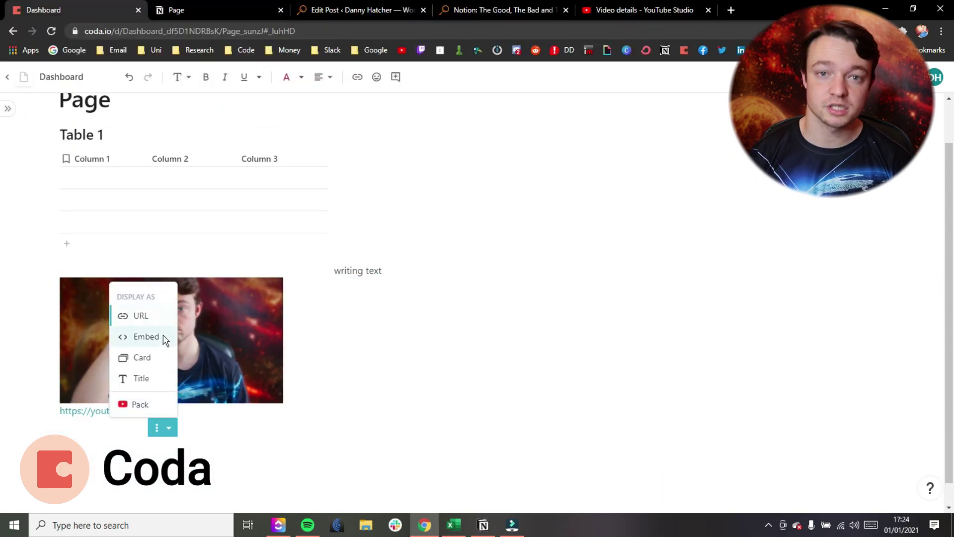
pyautogui.click(158, 356)
pyautogui.write('https://youtu.be/qk6li6IVlbs')
pyautogui.click(145, 326)
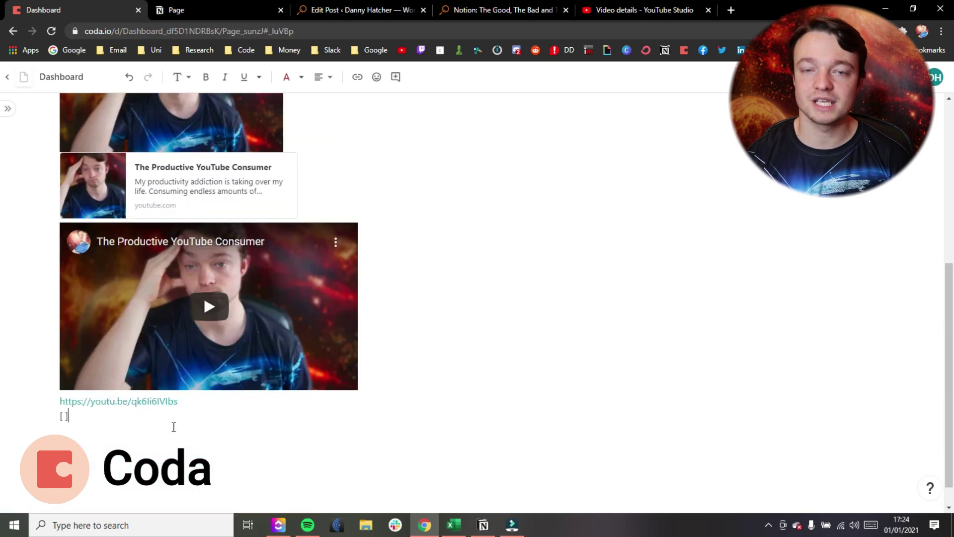
pyautogui.write('https://youtu.be/qk6li6lVlbs')
pyautogui.click(142, 422)
pyautogui.moveTo(197, 390)
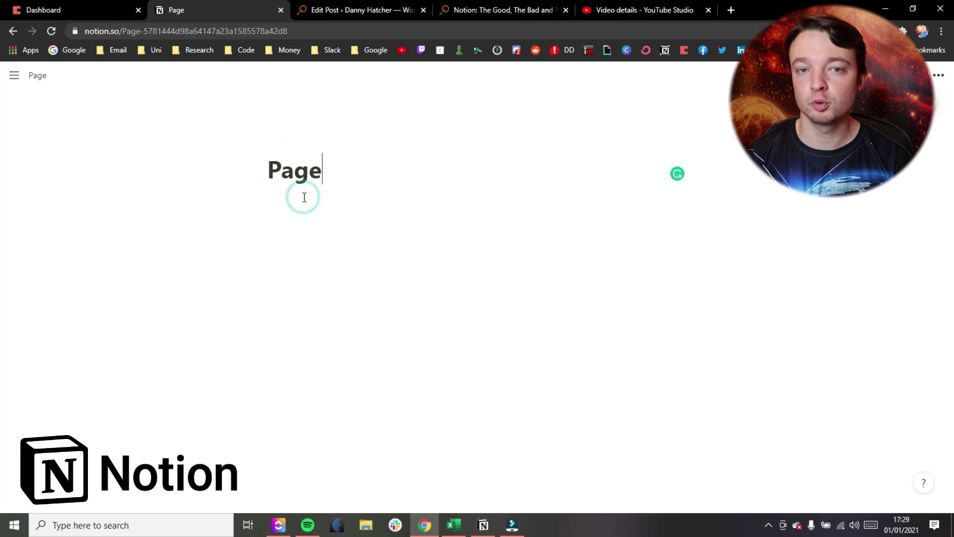
# Step: Add a photo and drag it into a column beside the writing text line
pyautogui.write('/')
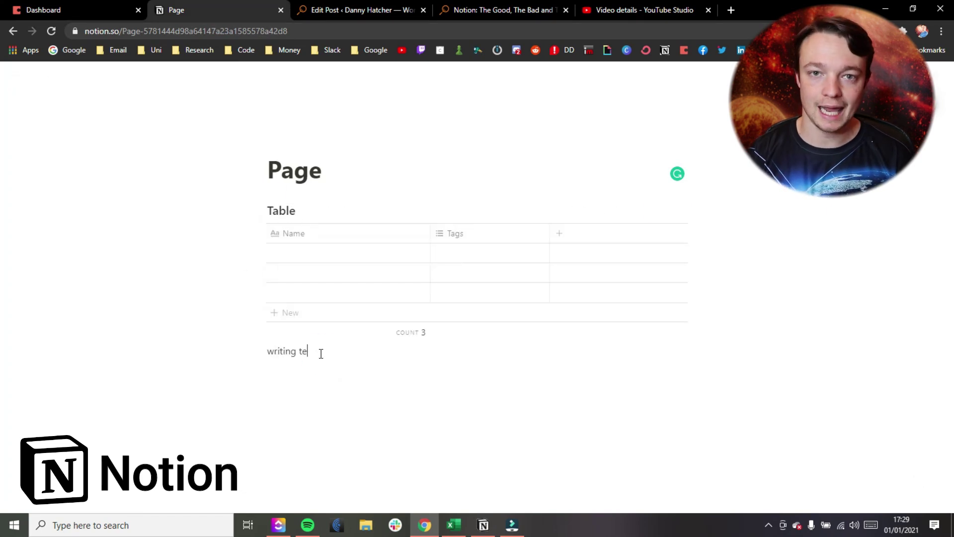
pyautogui.write('xt')
pyautogui.tripleClick(311, 353)
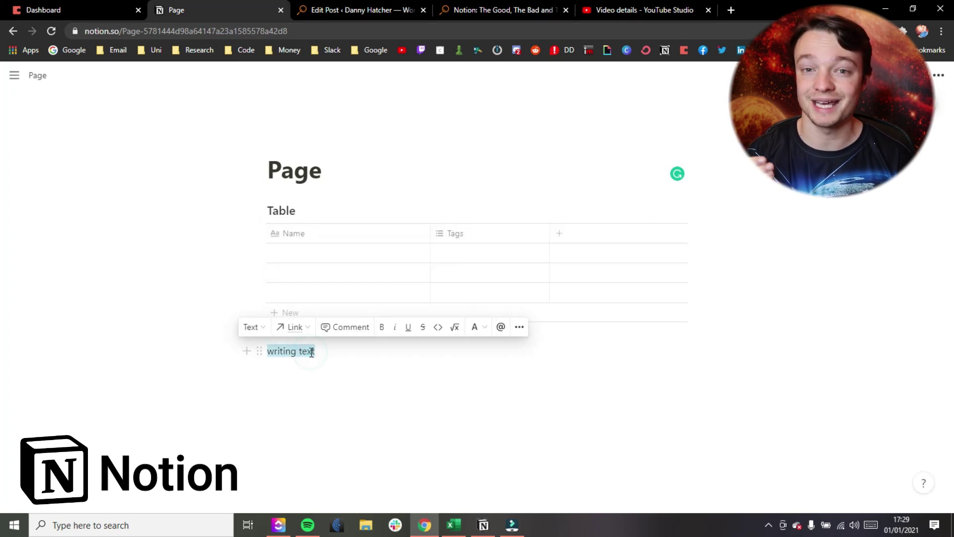
pyautogui.click(475, 327)
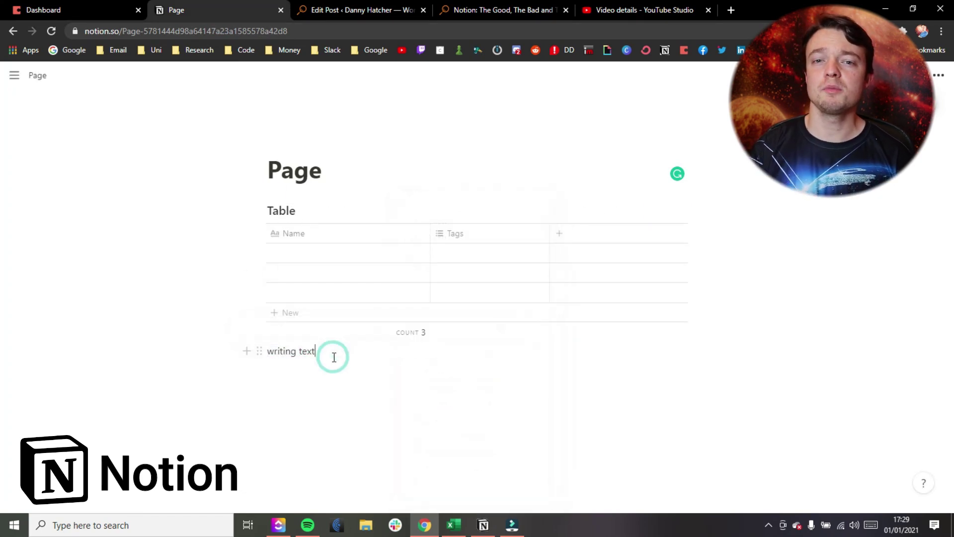
pyautogui.click(332, 357)
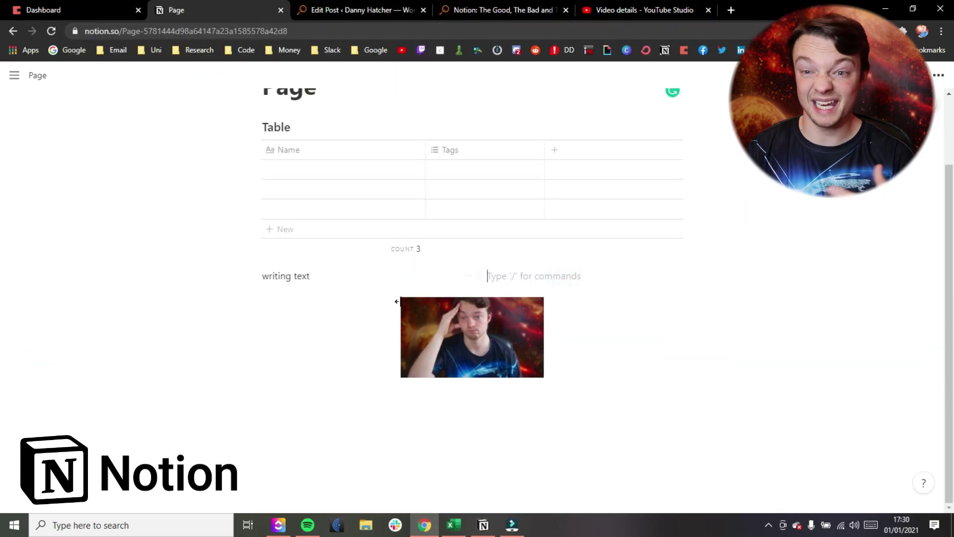
pyautogui.moveTo(397, 301); pyautogui.dragTo(507, 277)
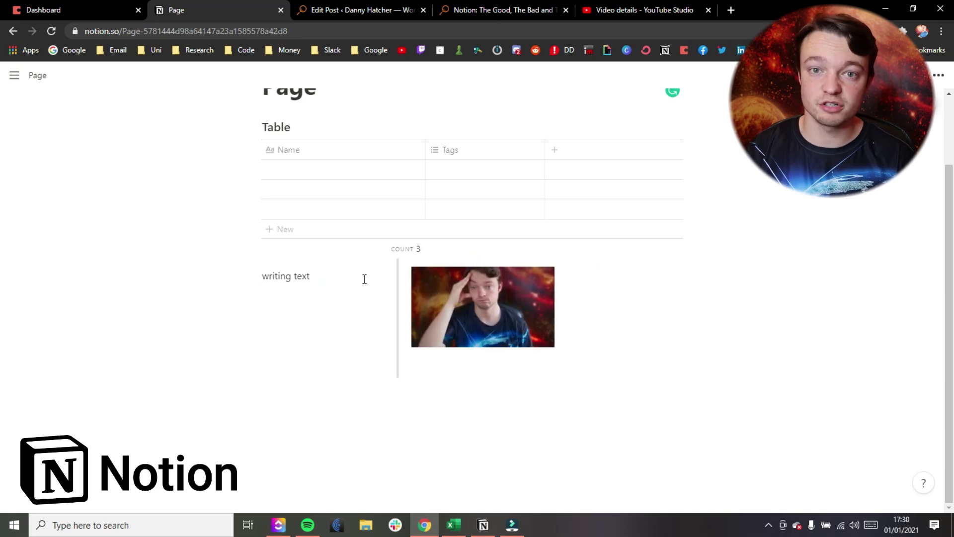
# Step: Paste the YouTube link as a bookmark card, then again as a video embed
pyautogui.write('https://youtu.be/qk6li6IVIbs')
pyautogui.click(422, 330)
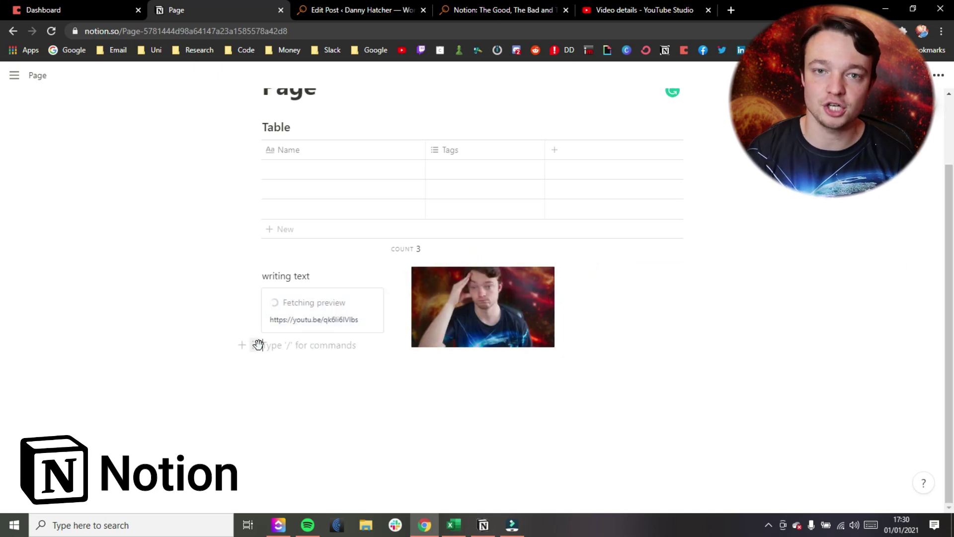
pyautogui.click(394, 390)
pyautogui.write('https://youtu.be/qk6li6IVlbs')
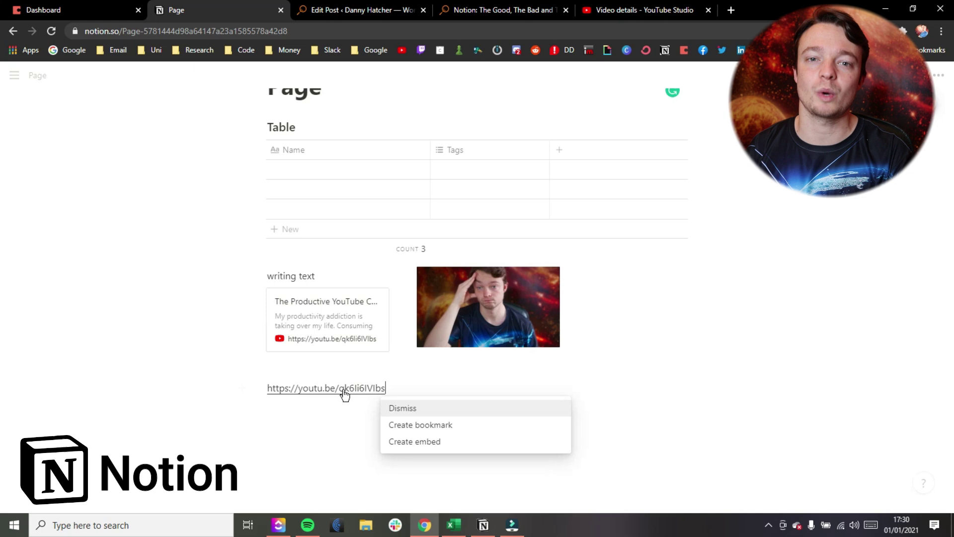
pyautogui.click(421, 441)
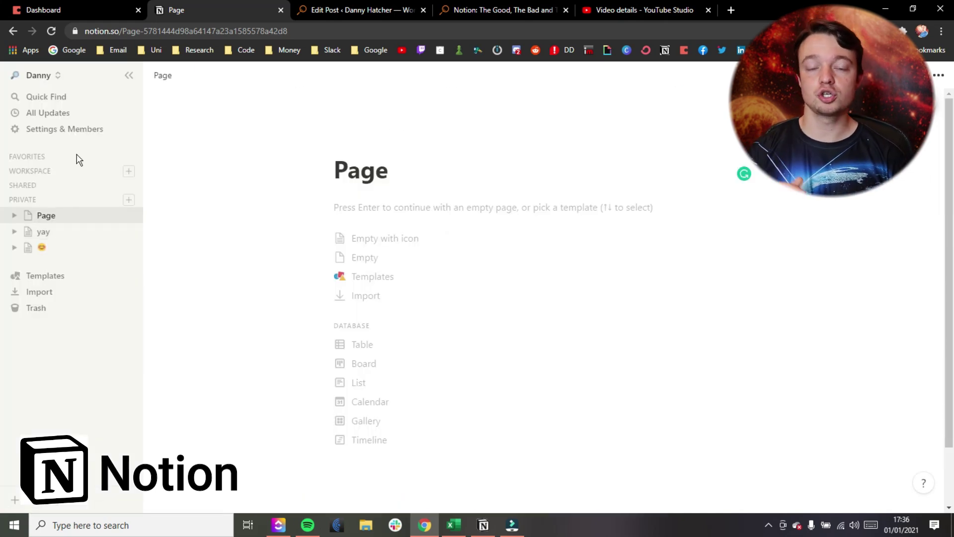
# Step: Dock the Notion sidebar open and show the account's list of workspaces
pyautogui.click(81, 79)
pyautogui.click(81, 75)
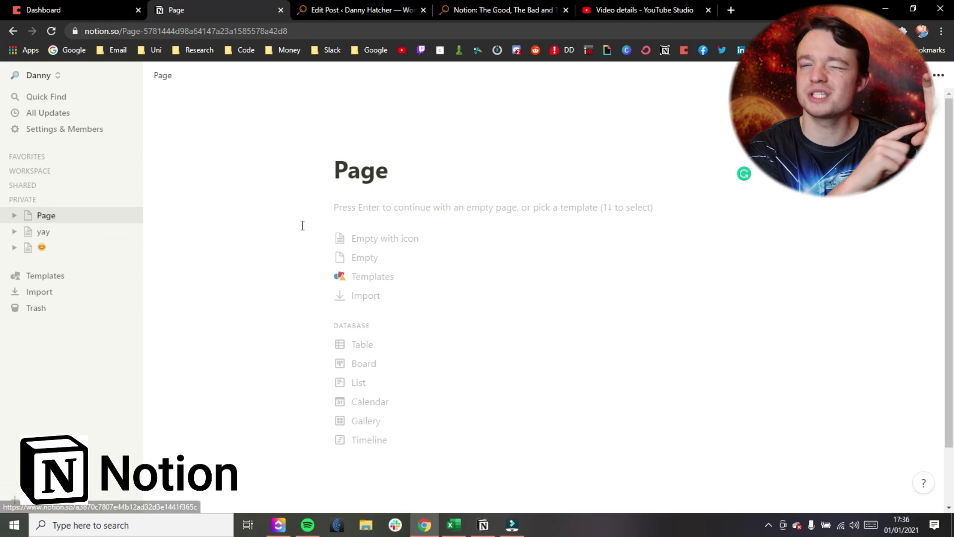
pyautogui.click(87, 11)
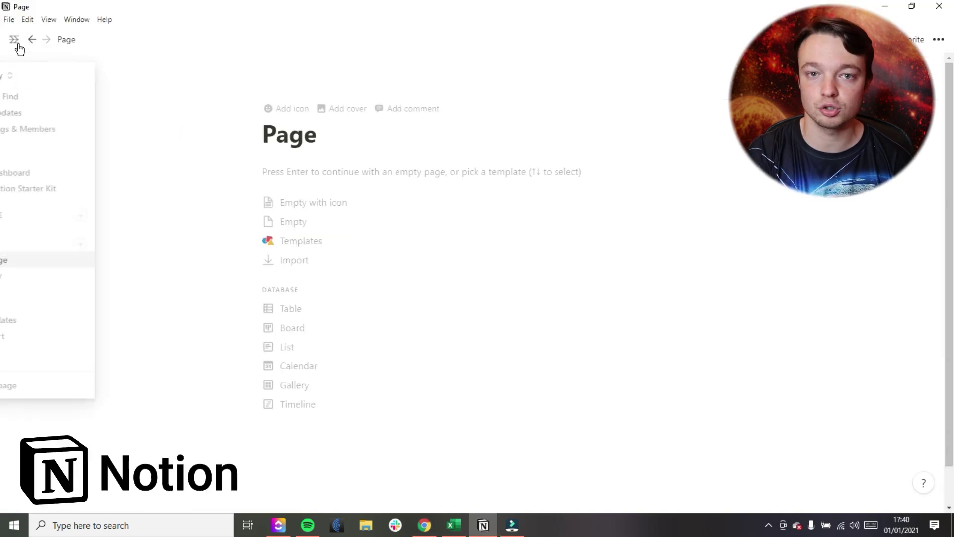
pyautogui.click(15, 39)
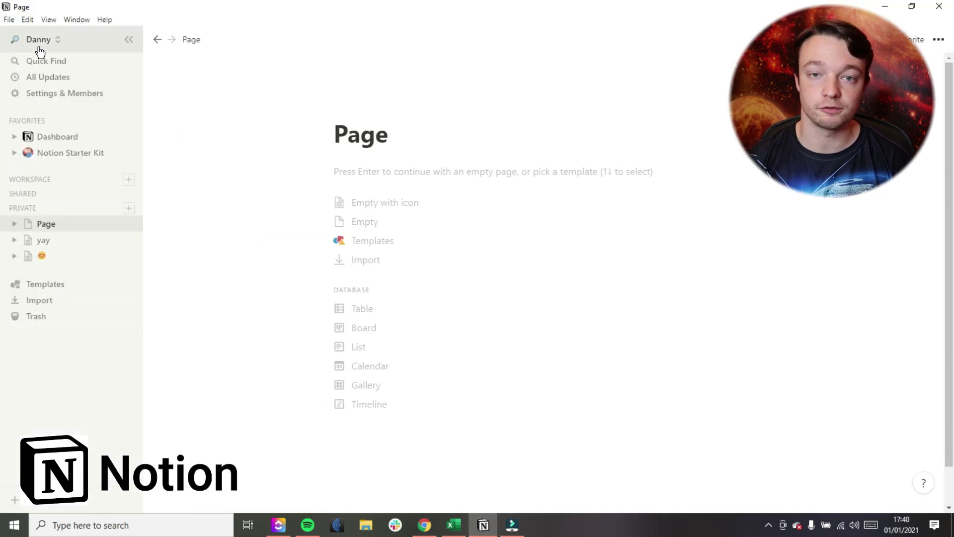
pyautogui.click(79, 44)
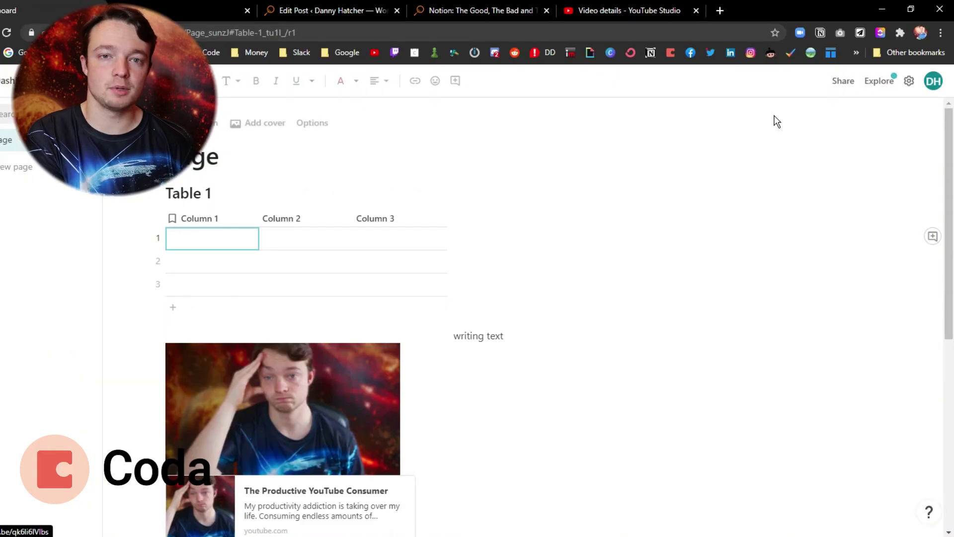
# Step: Review Coda's embed and Publish share options, which require a maker profile, then close them
pyautogui.click(843, 81)
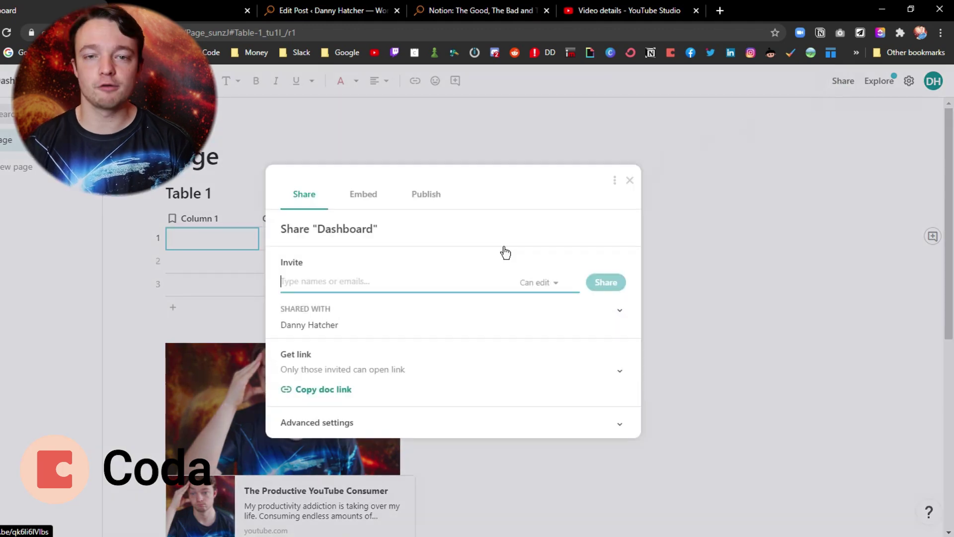
pyautogui.click(363, 195)
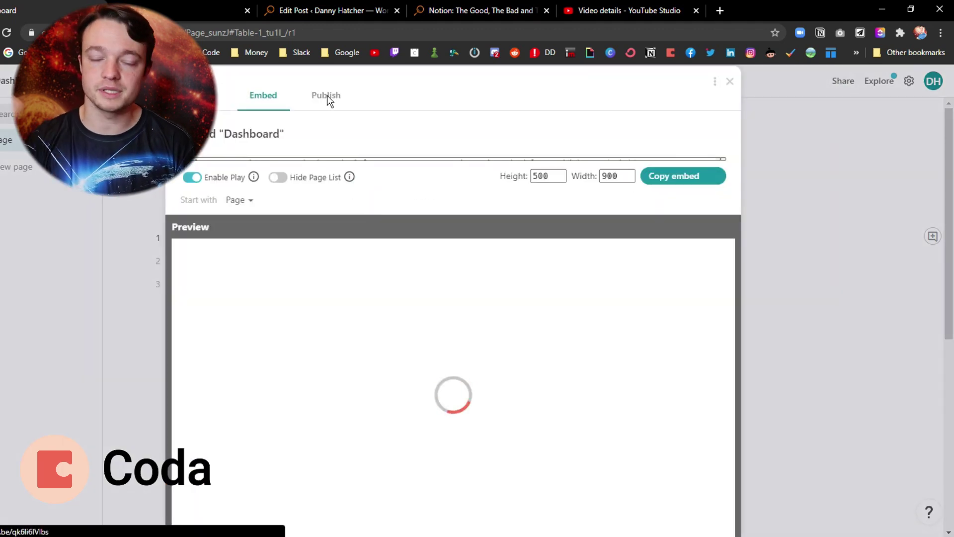
pyautogui.click(329, 96)
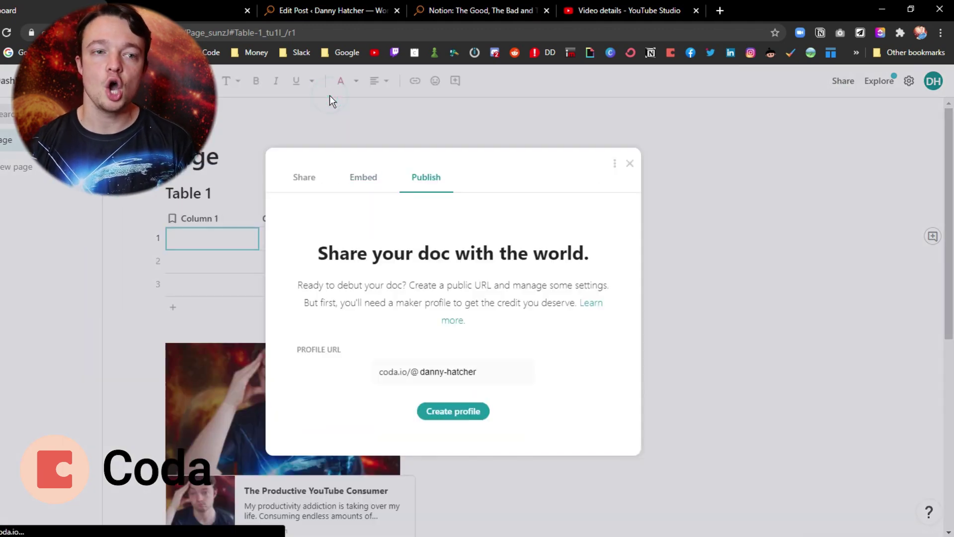
pyautogui.click(631, 167)
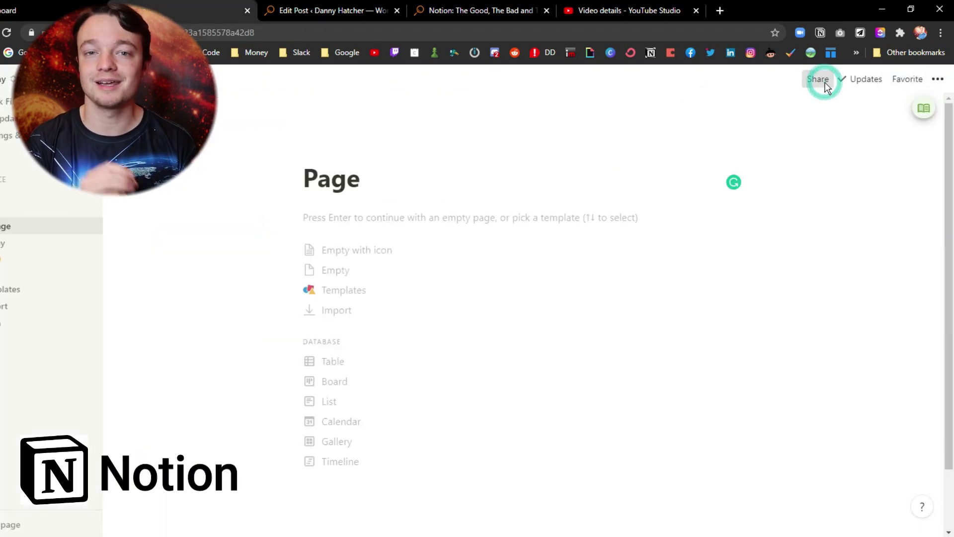
# Step: Turn on Share to web to publish the Notion page
pyautogui.click(819, 80)
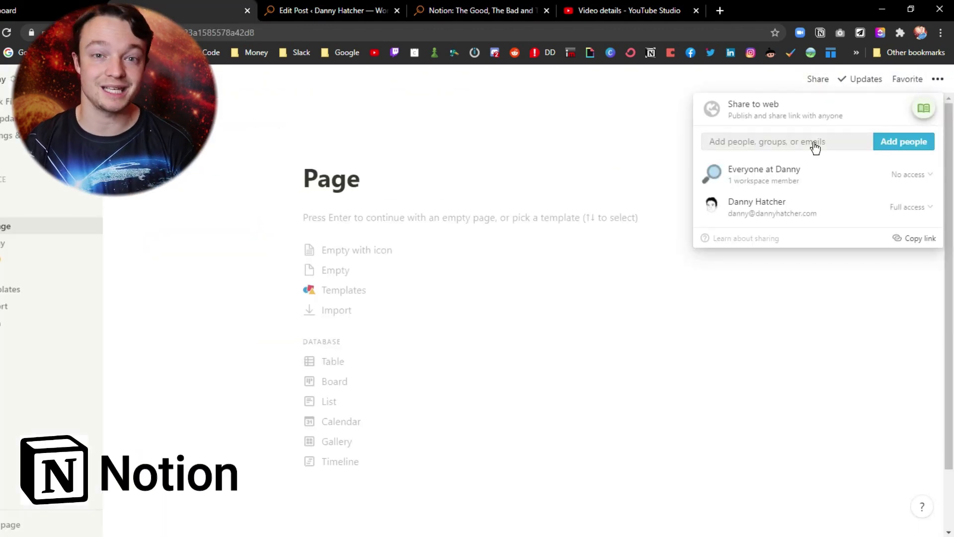
pyautogui.click(822, 107)
pyautogui.moveTo(818, 225)
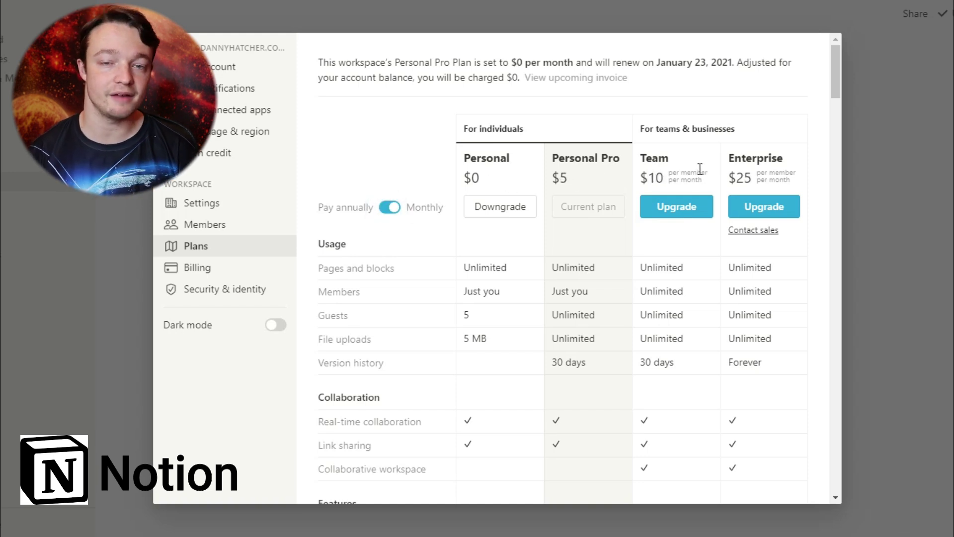
# Step: Scroll through Notion's plan comparison table at monthly rates
pyautogui.scroll(-3, 815, 195)
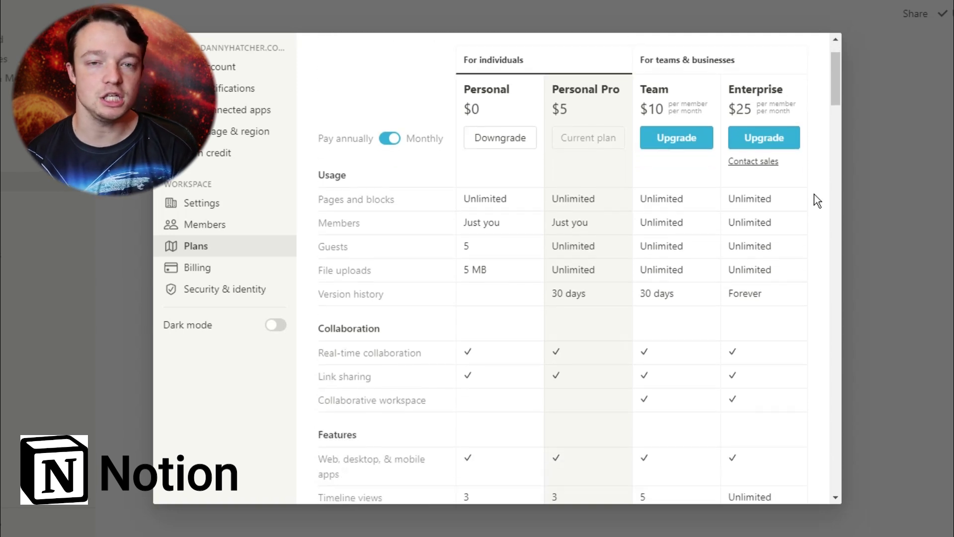
pyautogui.scroll(-6, 815, 195)
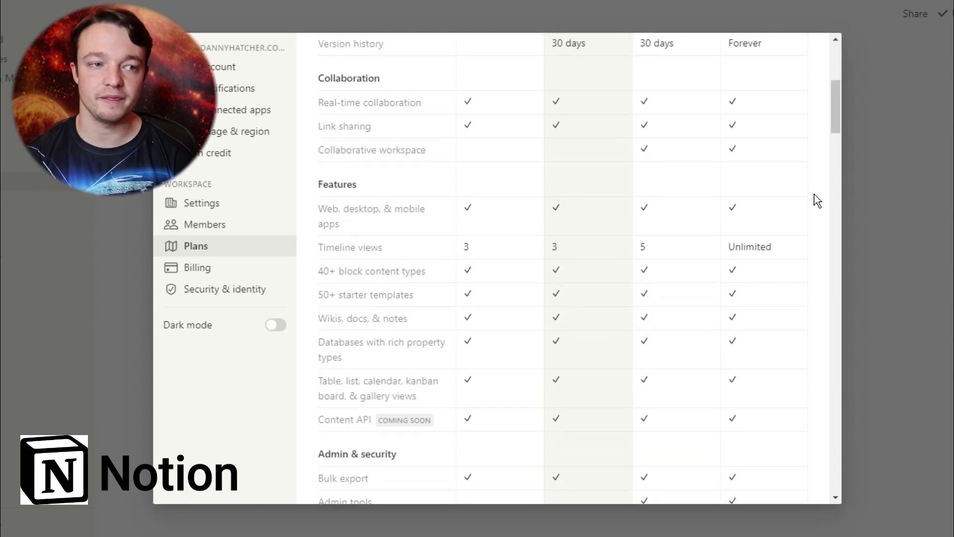
pyautogui.scroll(-6, 814, 194)
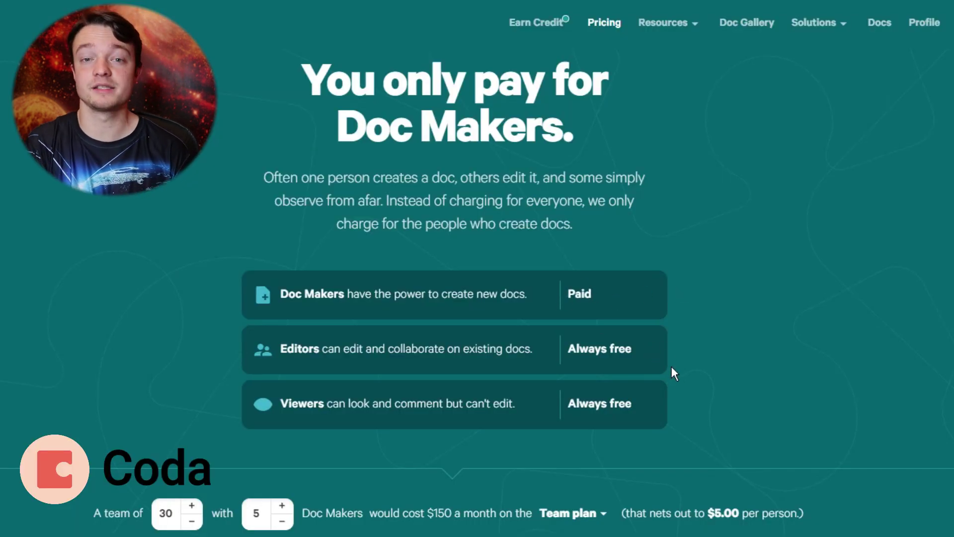
# Step: Scroll past Pricing Plans to Coda's Compare plans table of attachment, automation and Packs limits
pyautogui.scroll(-5, 678, 377)
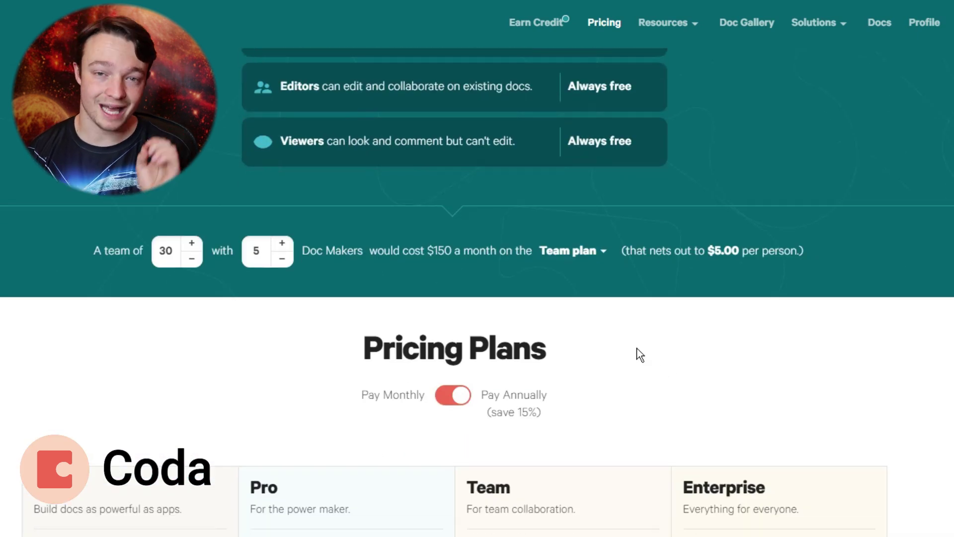
pyautogui.scroll(-4, 640, 355)
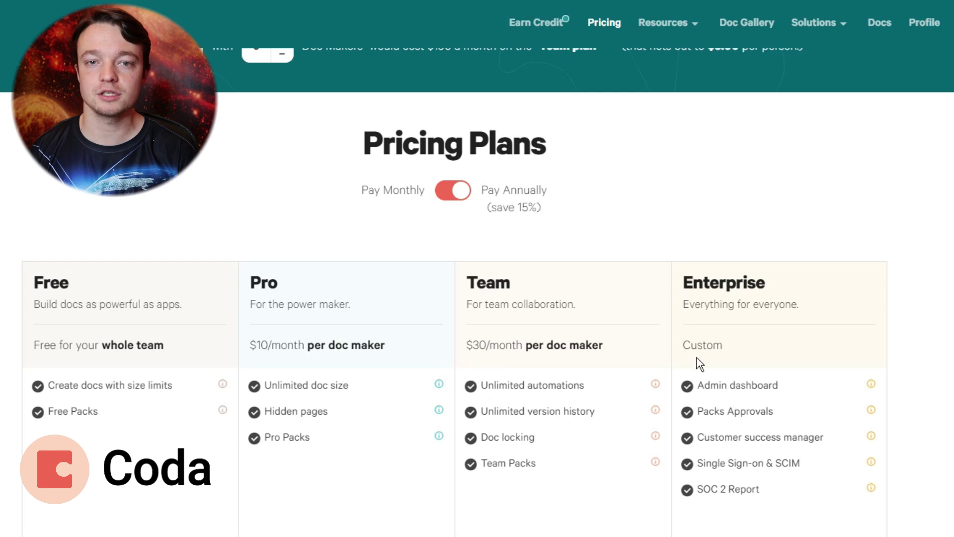
pyautogui.scroll(-9, 670, 355)
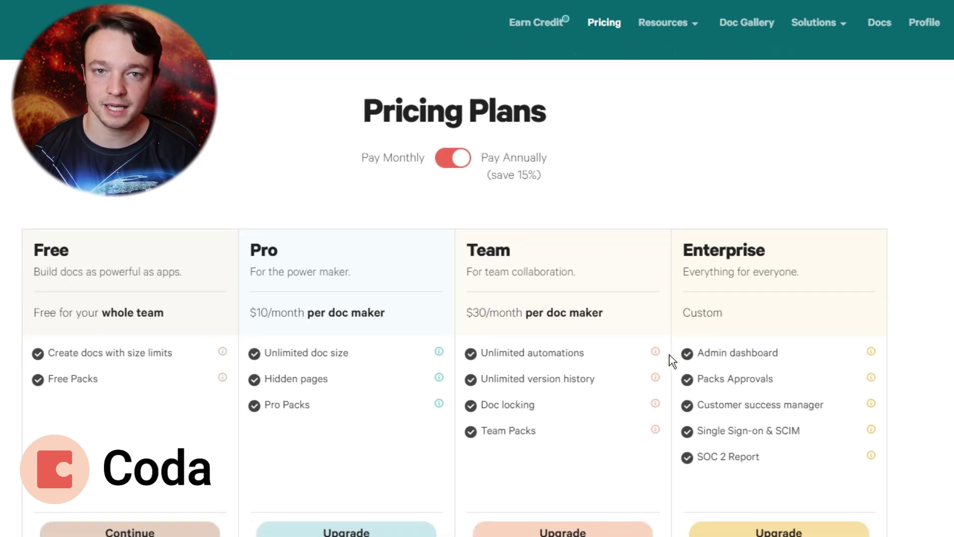
pyautogui.scroll(-2, 670, 355)
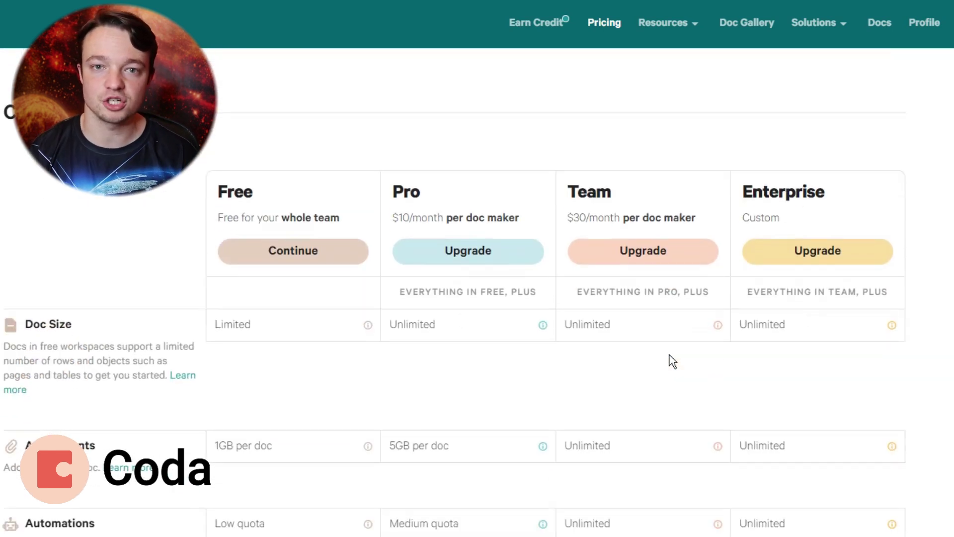
pyautogui.scroll(-5, 671, 361)
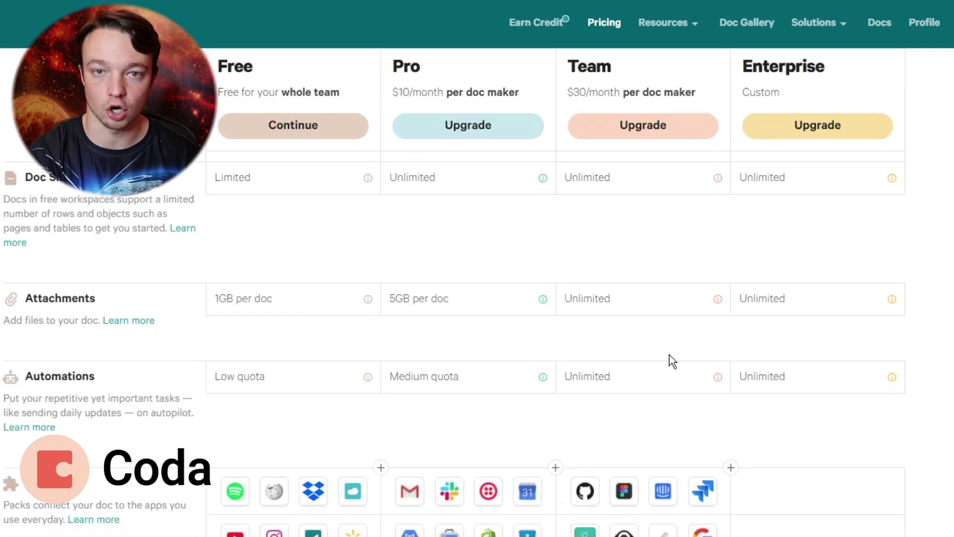
pyautogui.scroll(-2, 672, 361)
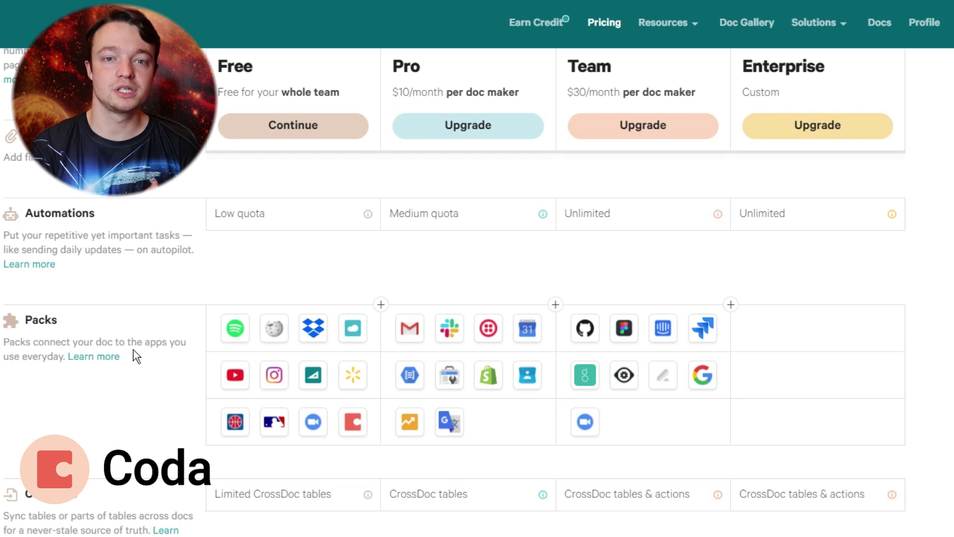
pyautogui.scroll(-3, 146, 383)
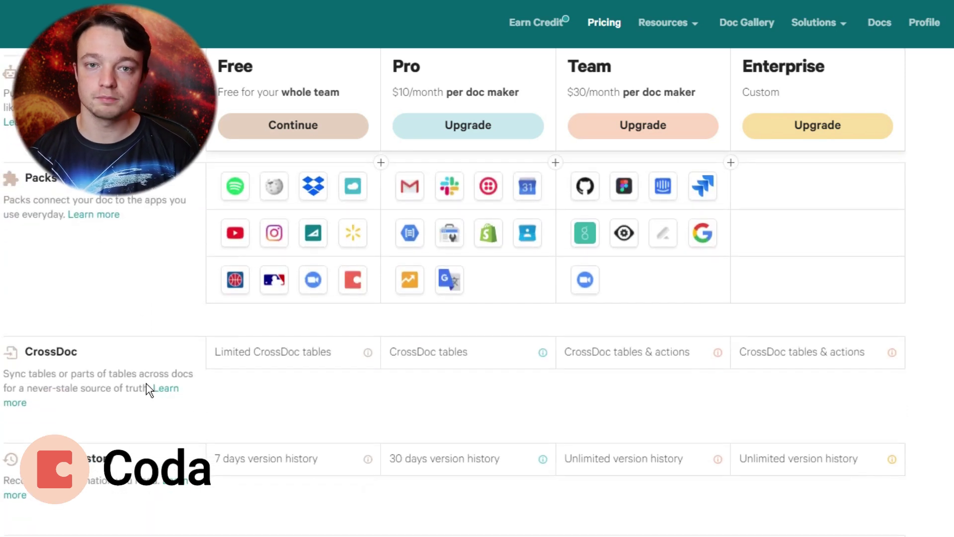
pyautogui.scroll(-11, 121, 368)
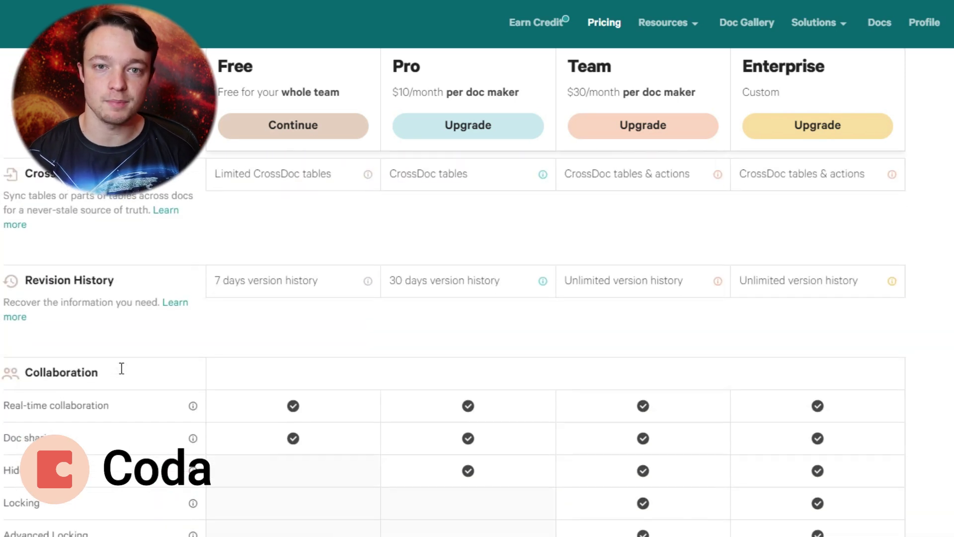
pyautogui.scroll(-8, 121, 368)
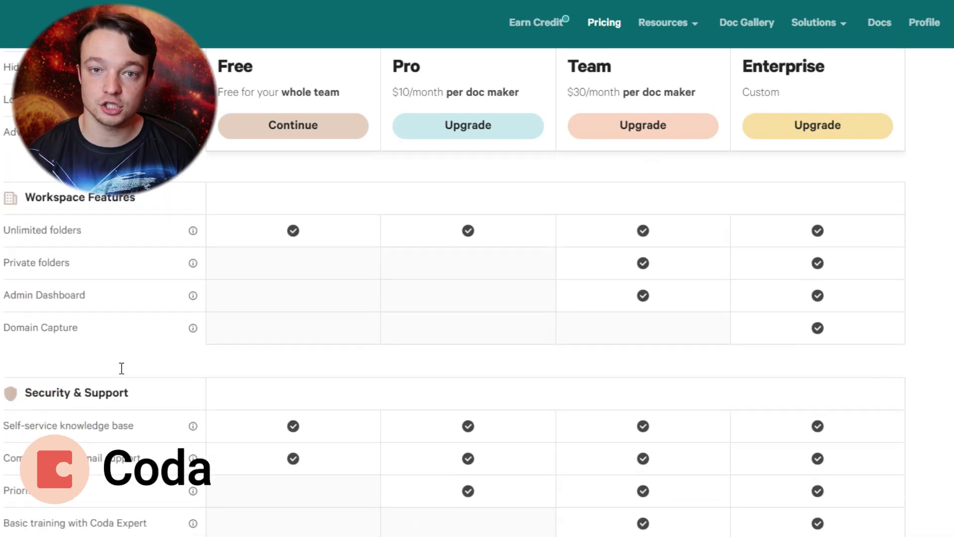
pyautogui.scroll(-2, 121, 368)
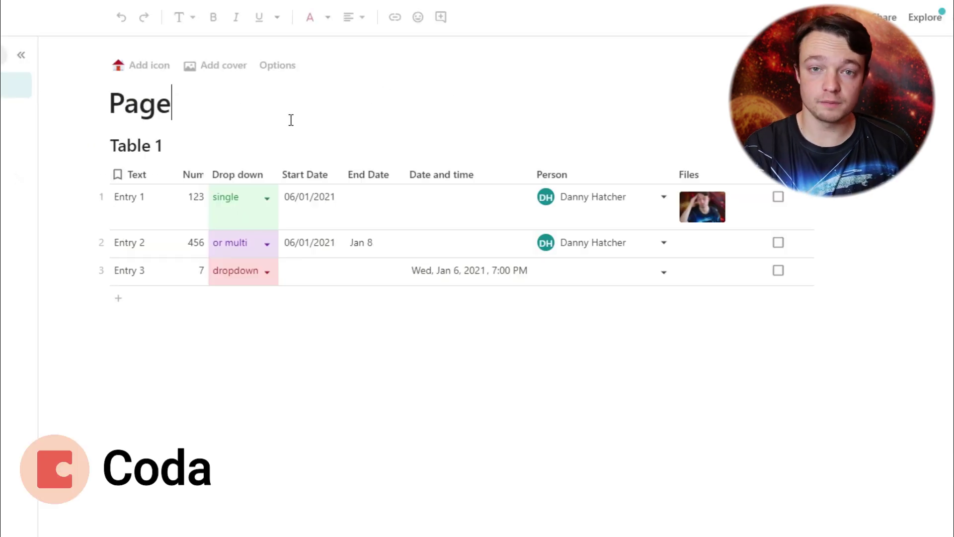
# Step: Switch Entry 1's Drop down to dropdown and back to single, then tick its Done box
pyautogui.click(267, 199)
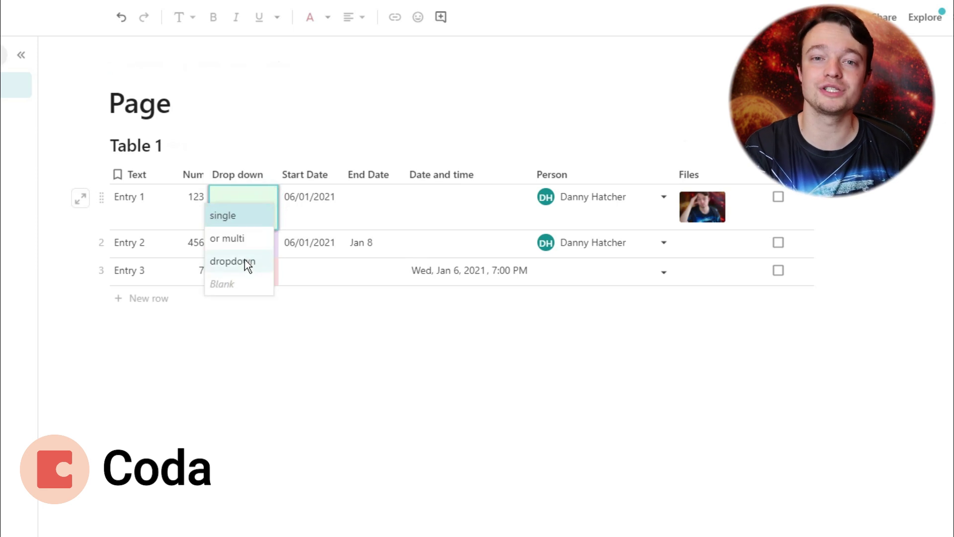
pyautogui.click(244, 260)
pyautogui.click(268, 198)
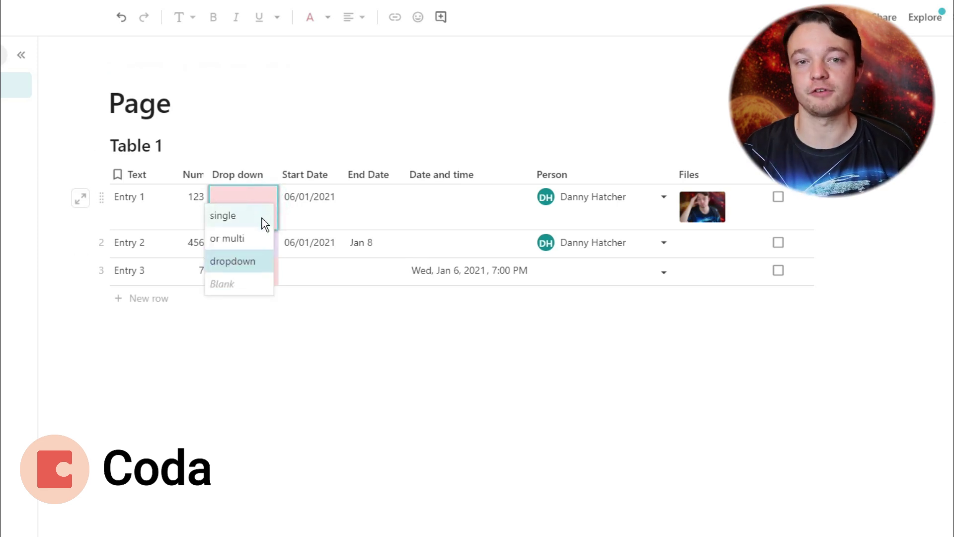
pyautogui.click(262, 218)
pyautogui.click(779, 197)
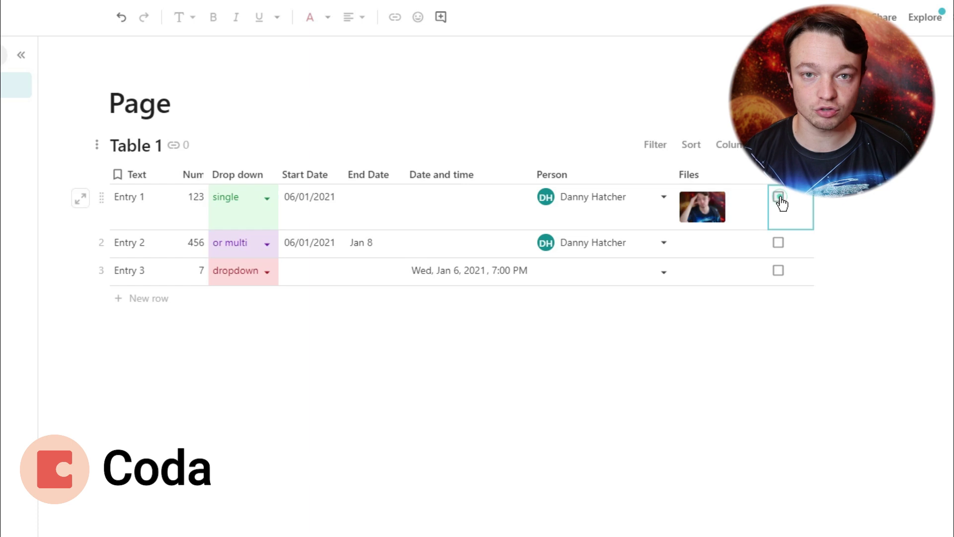
pyautogui.click(627, 74)
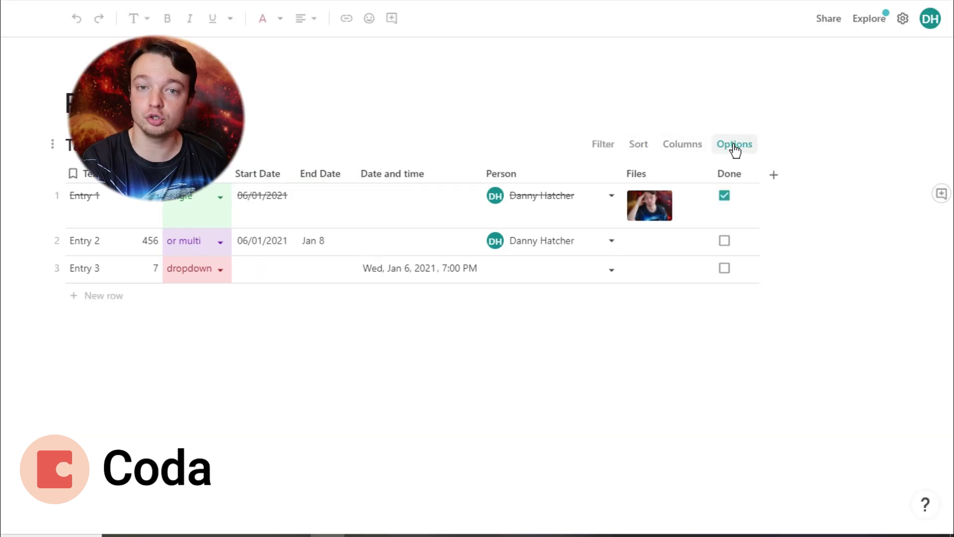
# Step: Group Table 1 by Person with the Top group layout
pyautogui.click(735, 144)
pyautogui.click(910, 316)
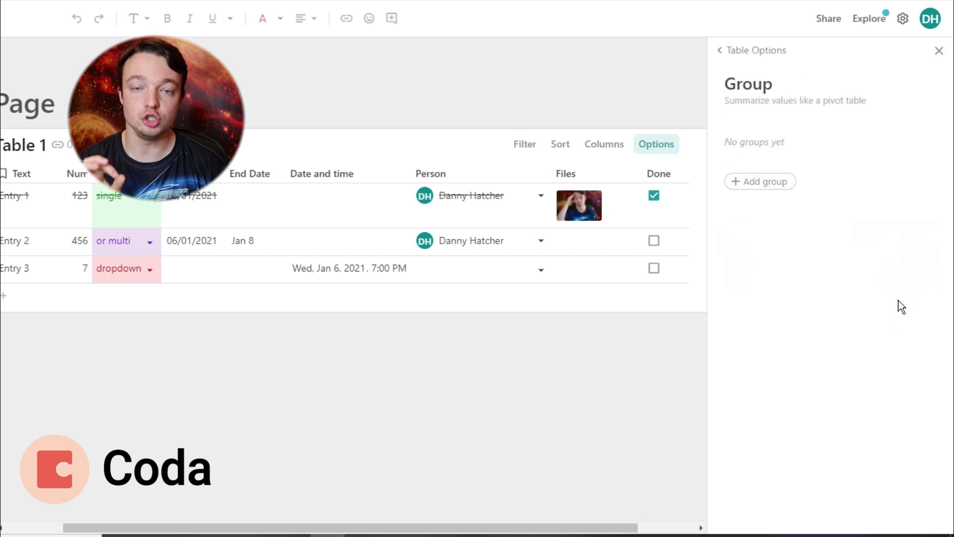
pyautogui.click(779, 180)
pyautogui.click(805, 147)
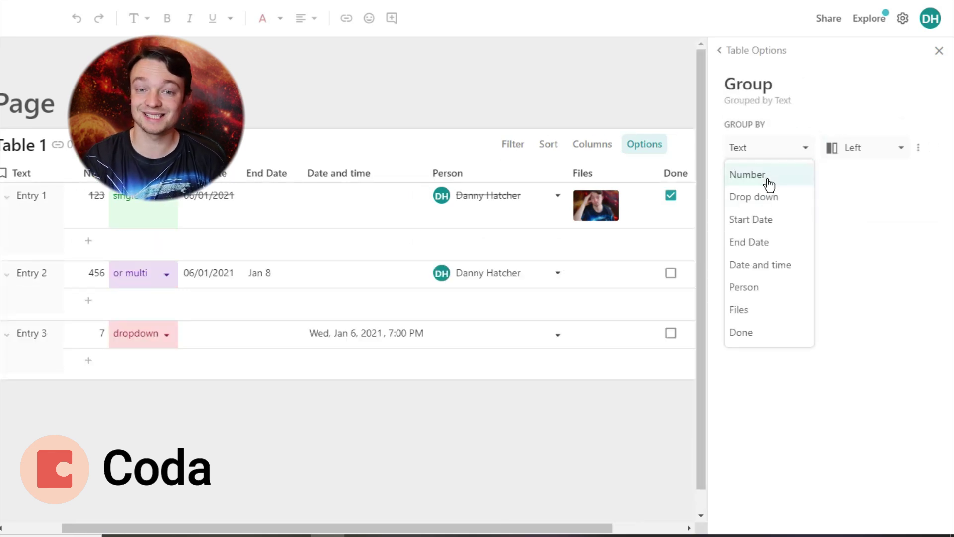
pyautogui.click(768, 288)
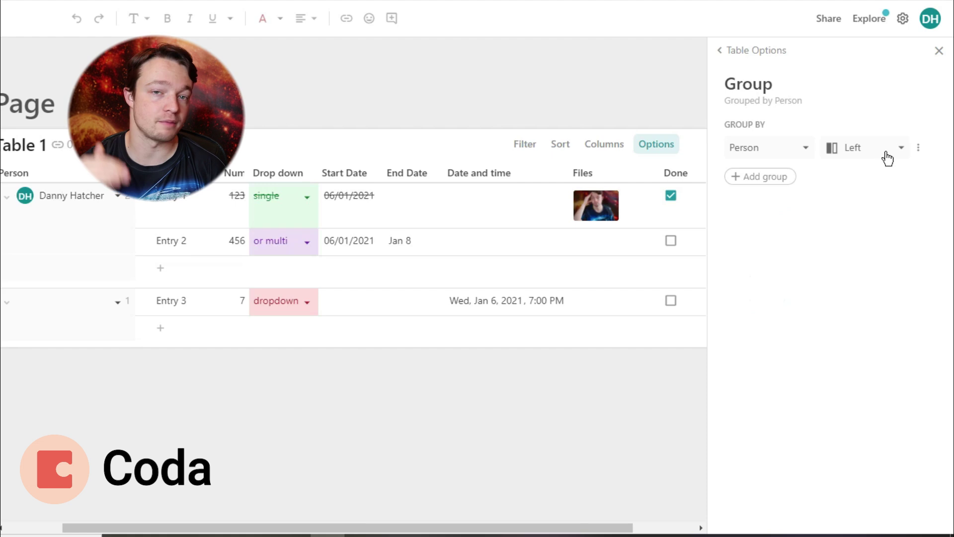
pyautogui.click(895, 147)
pyautogui.click(862, 199)
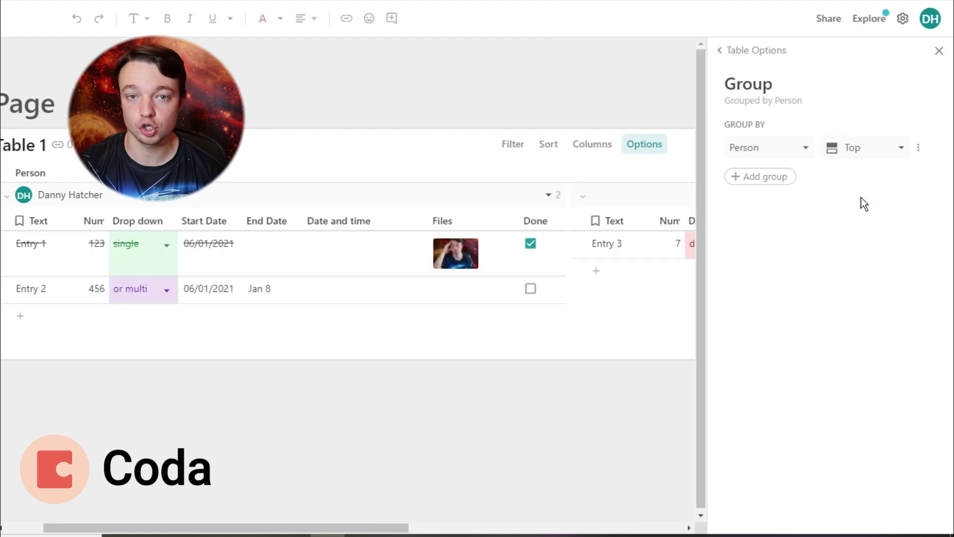
pyautogui.click(939, 51)
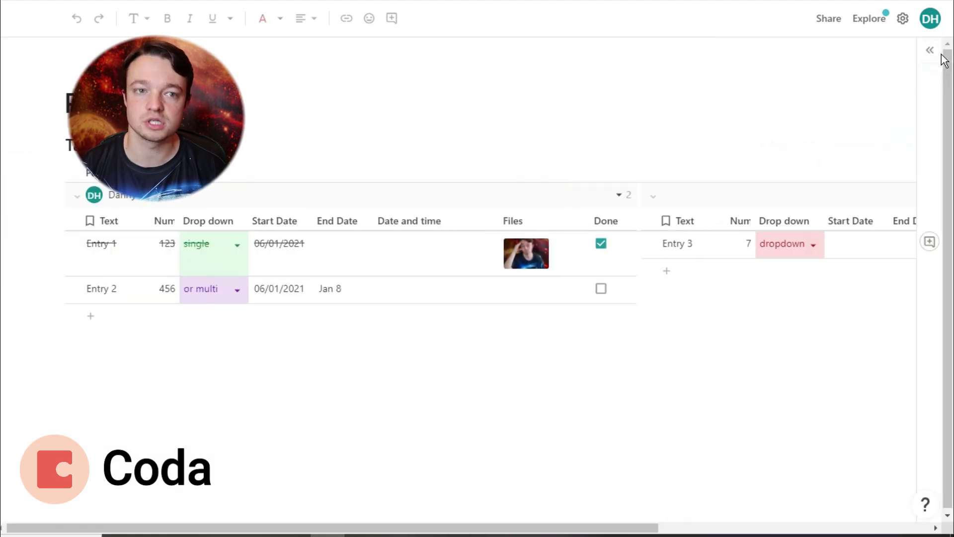
# Step: Show Table 1 as cards grouped by Drop down and move Entry 2 into dropdown
pyautogui.hscroll(3, 787, 140)
pyautogui.hscroll(2, 786, 141)
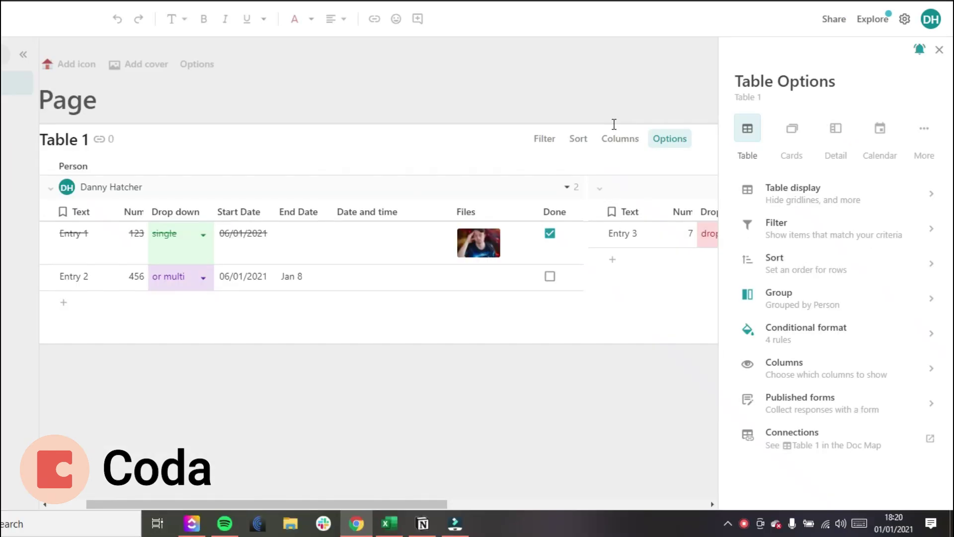
pyautogui.click(790, 132)
pyautogui.click(928, 49)
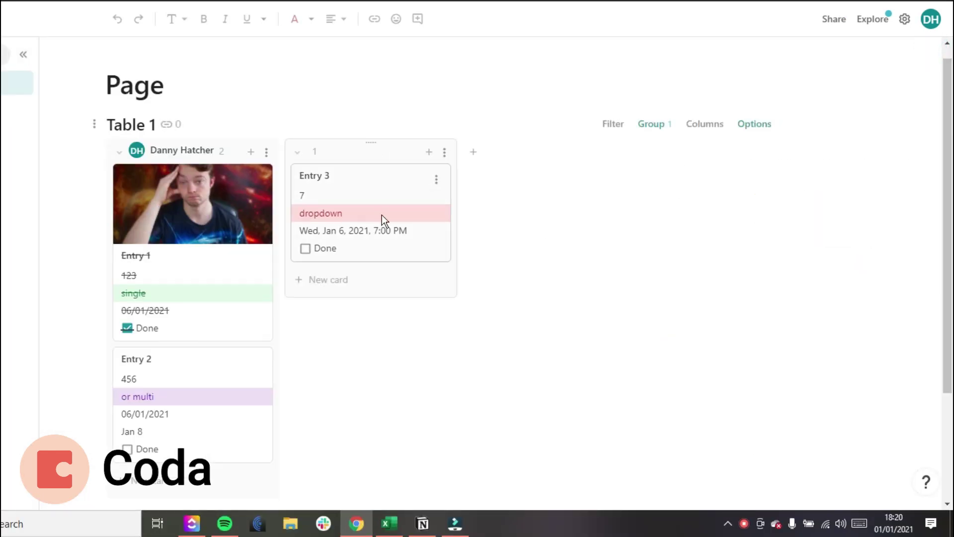
pyautogui.click(653, 125)
pyautogui.click(790, 143)
pyautogui.click(785, 209)
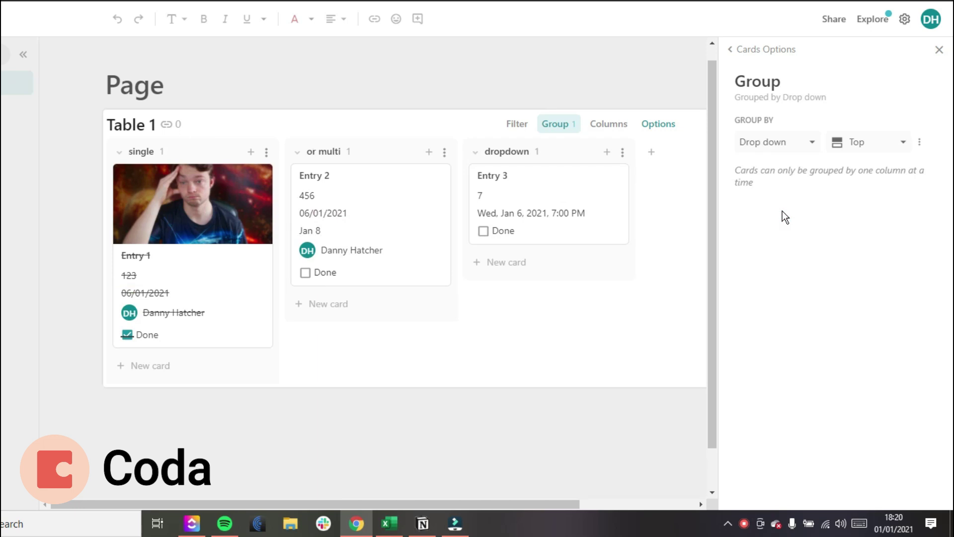
pyautogui.click(939, 50)
pyautogui.moveTo(398, 243); pyautogui.dragTo(494, 244)
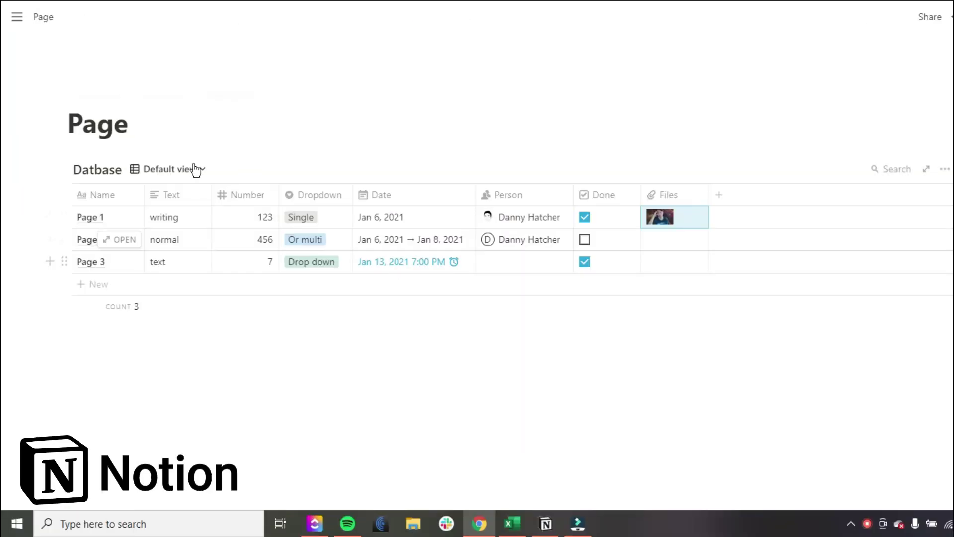
# Step: In Notion, switch the database to Board view and move Page 3 into the Or multi column
pyautogui.click(188, 171)
pyautogui.click(157, 241)
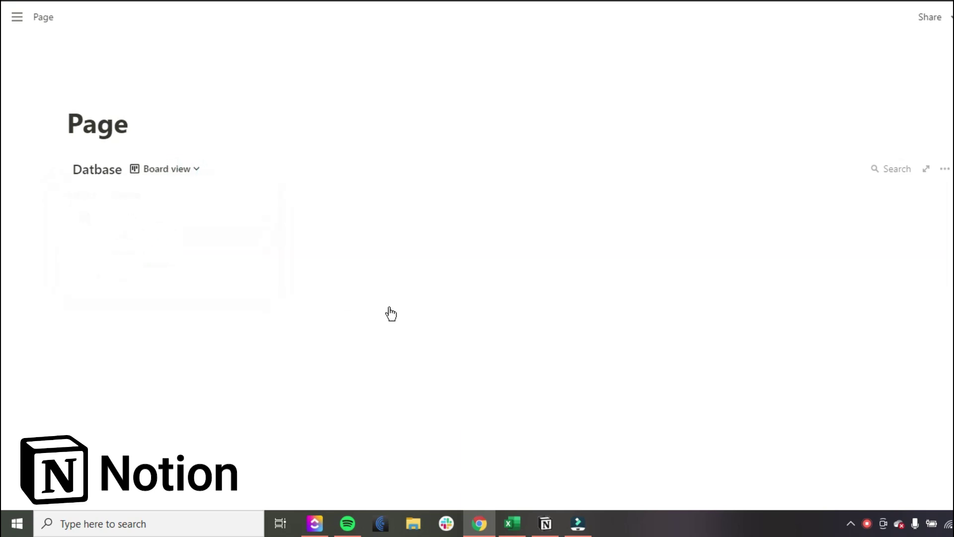
pyautogui.moveTo(550, 285); pyautogui.dragTo(657, 320)
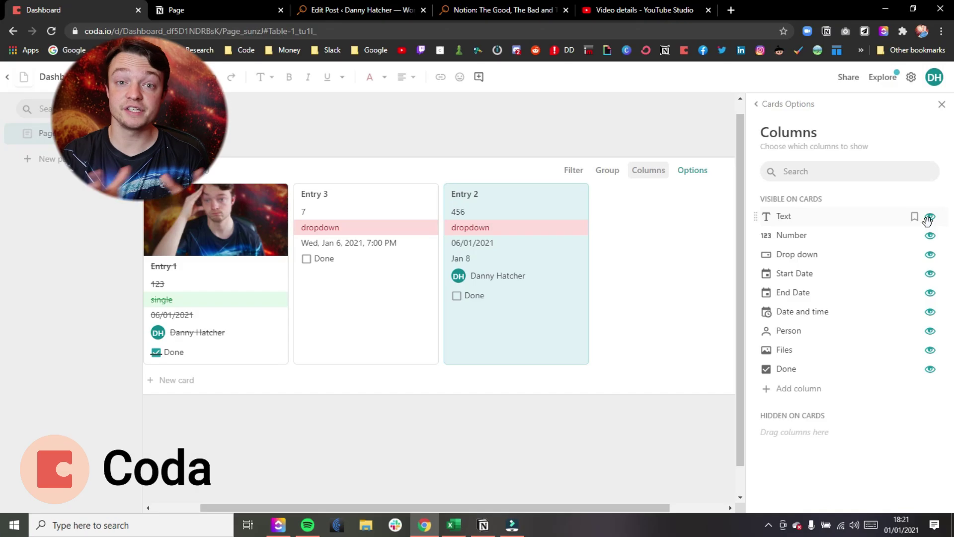
# Step: Hide every column from the cards, then show only the Text field again
pyautogui.click(930, 216)
pyautogui.click(931, 235)
pyautogui.click(930, 254)
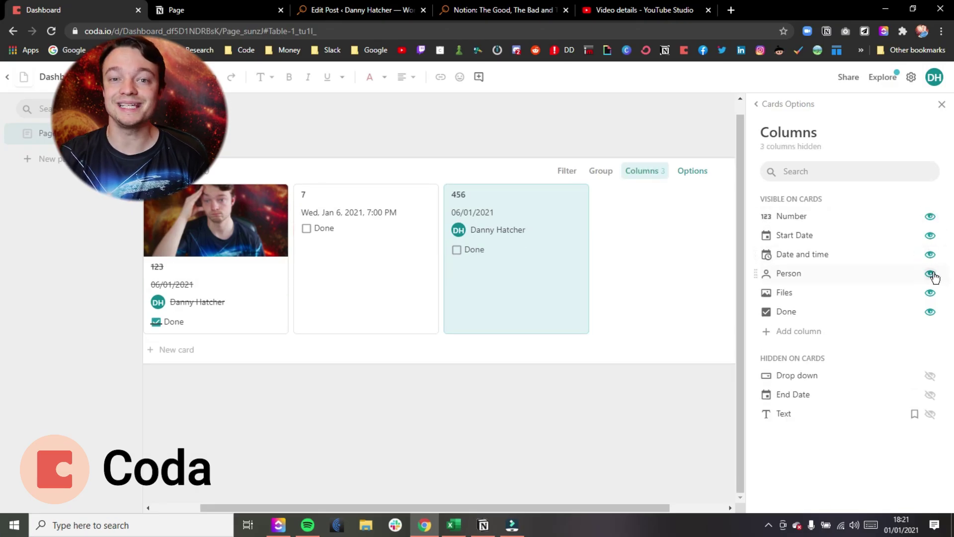
pyautogui.click(931, 272)
pyautogui.click(932, 273)
pyautogui.click(931, 255)
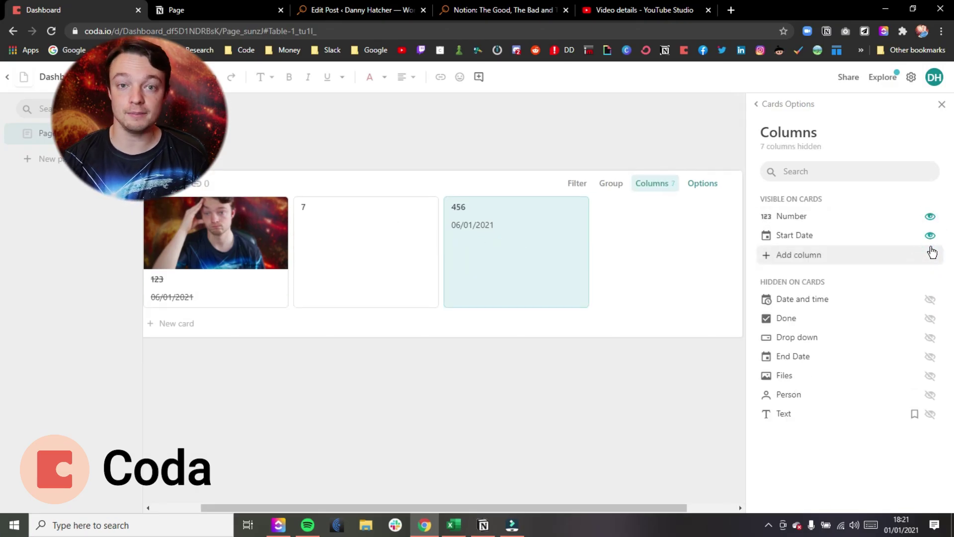
pyautogui.click(930, 235)
pyautogui.click(930, 216)
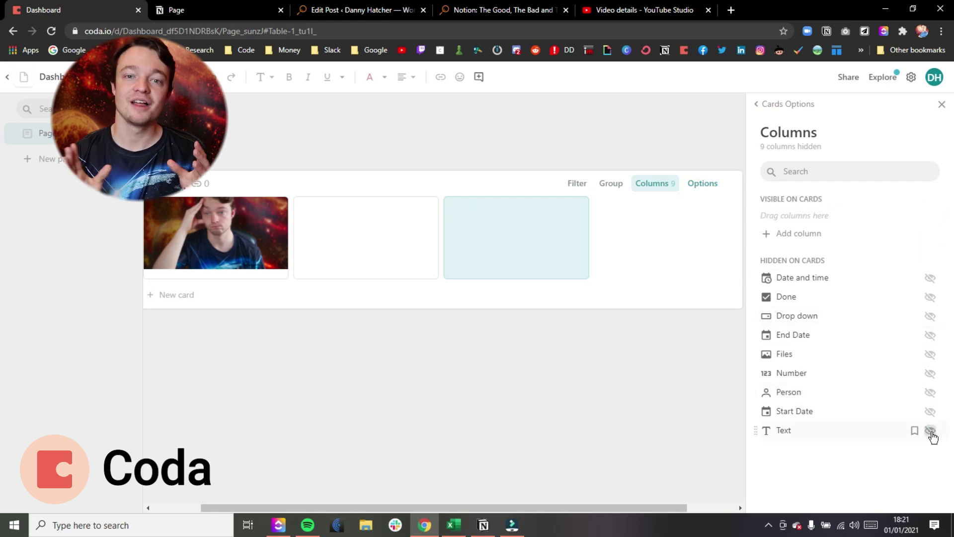
pyautogui.click(930, 430)
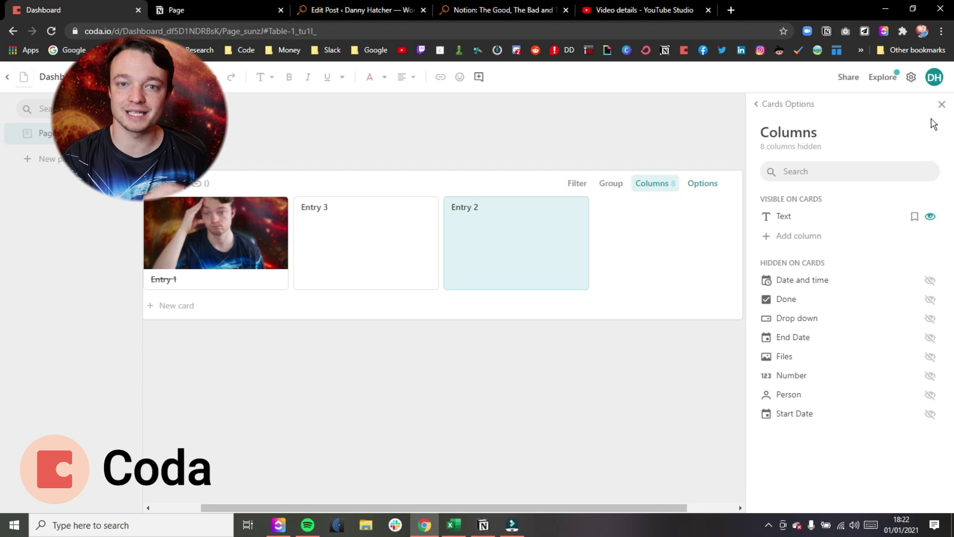
pyautogui.click(941, 104)
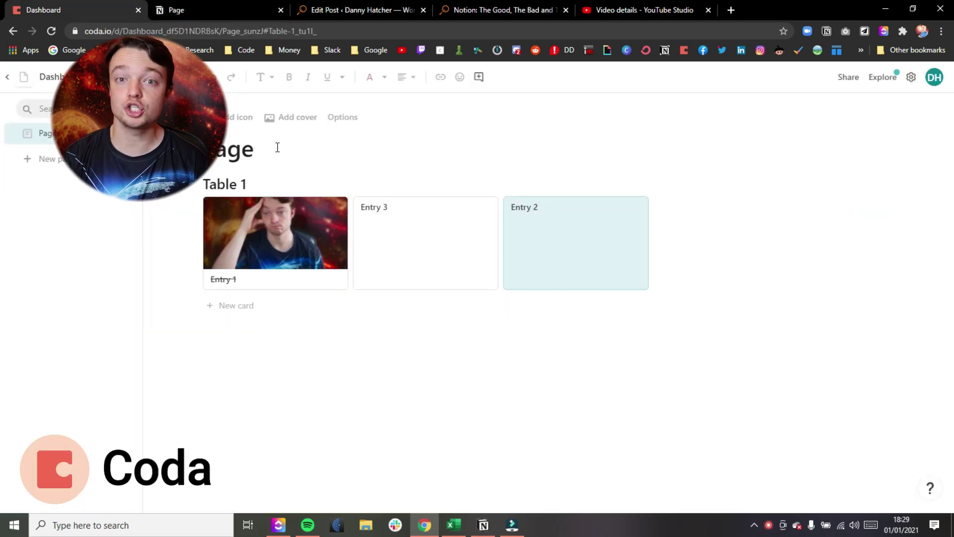
# Step: Review the Drop down conditional format rule, keeping its 'is any of' condition
pyautogui.click(782, 184)
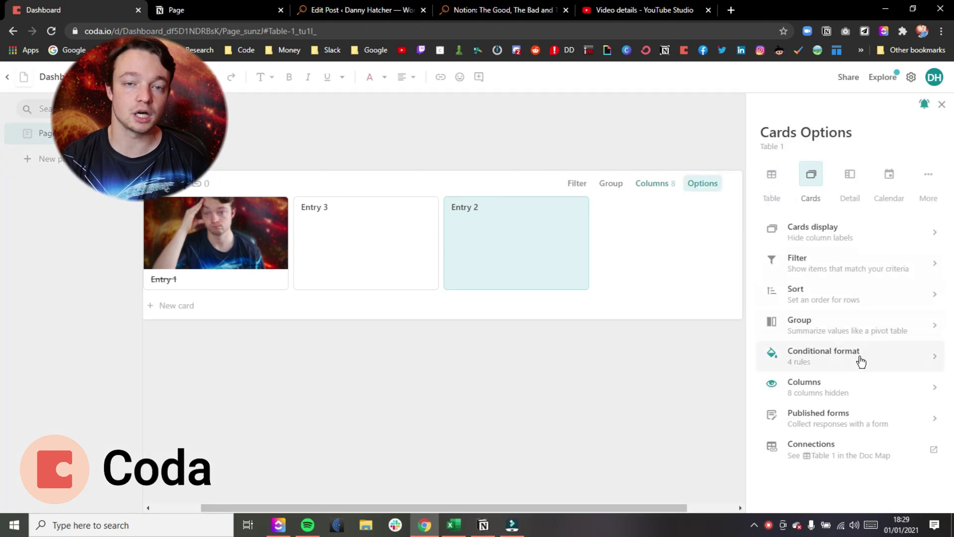
pyautogui.click(860, 359)
pyautogui.click(855, 186)
pyautogui.click(813, 186)
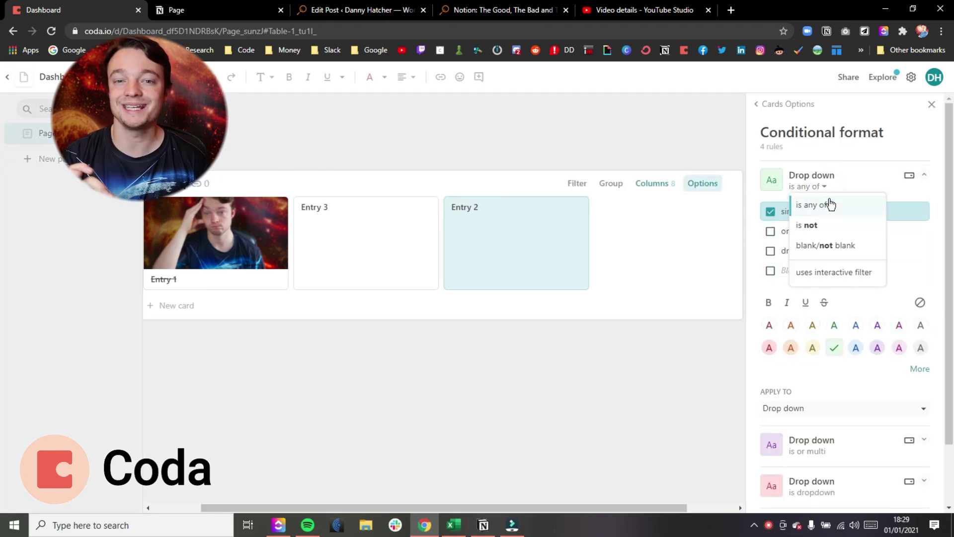
pyautogui.click(840, 209)
pyautogui.scroll(-2, 827, 302)
pyautogui.click(830, 334)
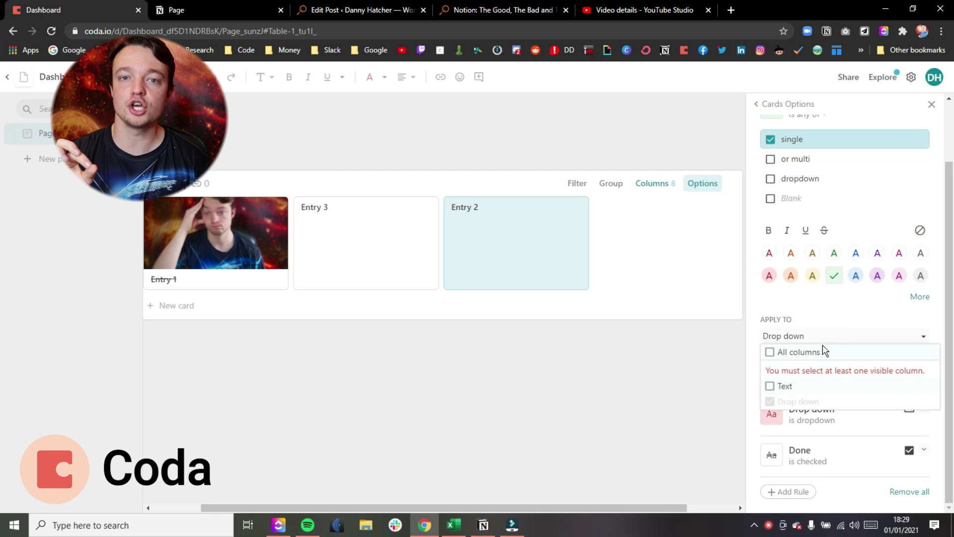
pyautogui.click(819, 322)
# Step: Review the Done formatting rule's applied columns, then start adding a new rule
pyautogui.click(830, 453)
pyautogui.scroll(-3, 848, 328)
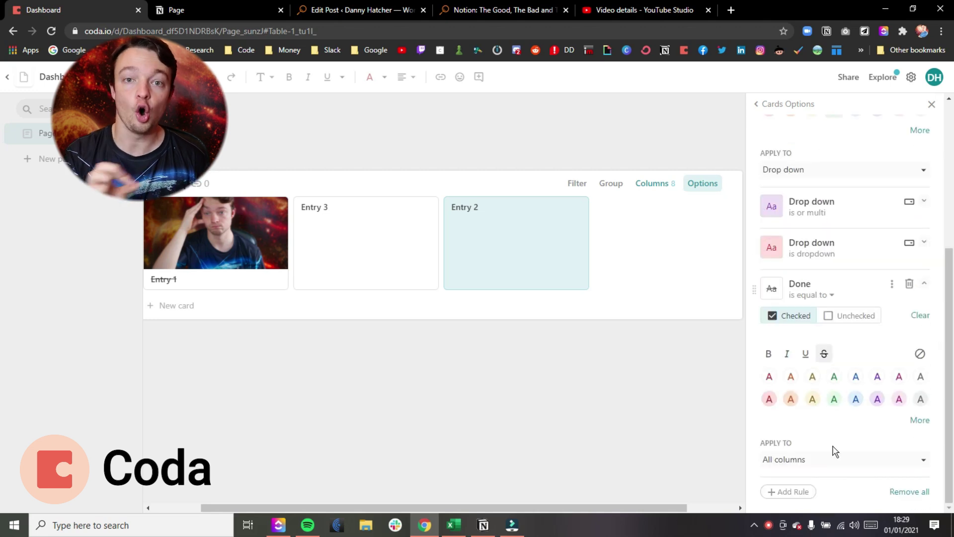
pyautogui.click(821, 462)
pyautogui.click(820, 424)
pyautogui.click(809, 493)
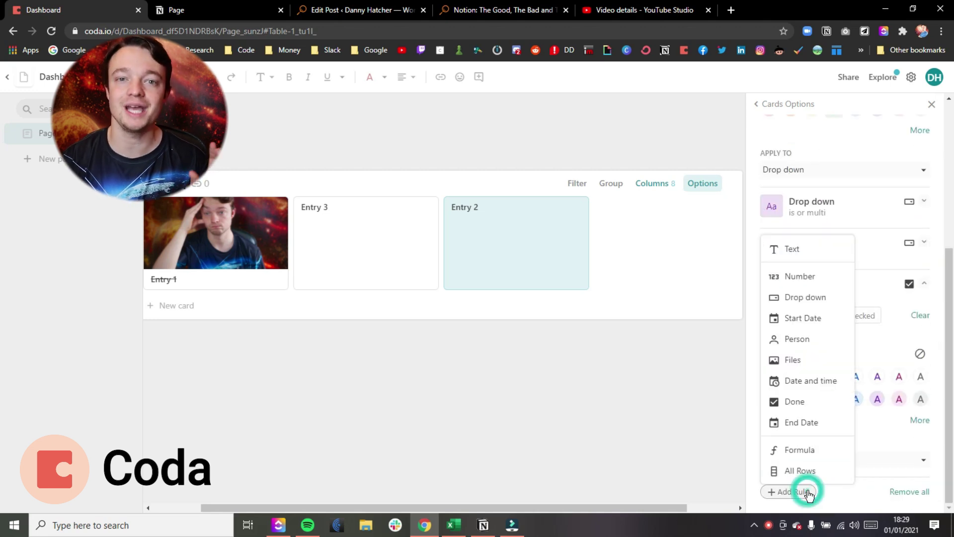
# Step: Add a Text-based formatting rule, then check Page 1's properties in Notion and return to Coda
pyautogui.click(792, 249)
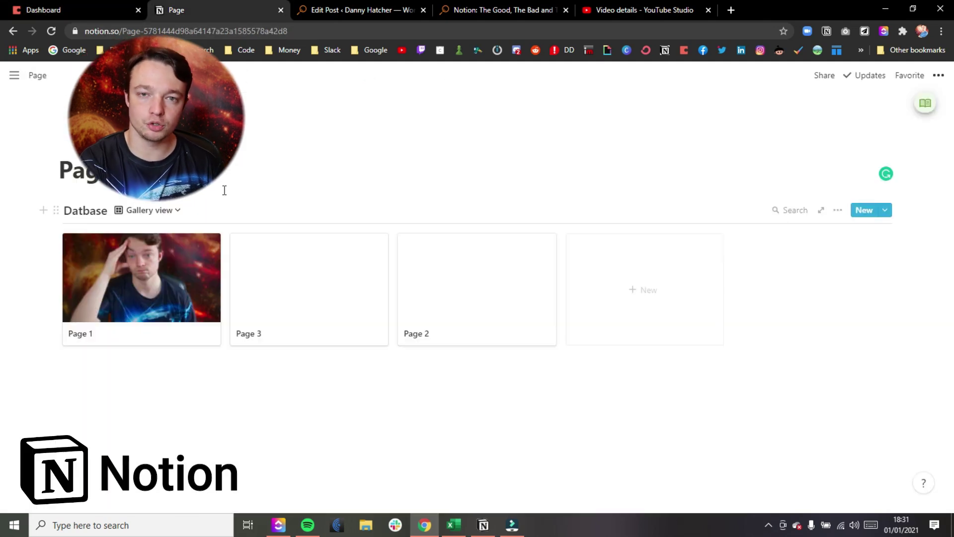
pyautogui.click(150, 278)
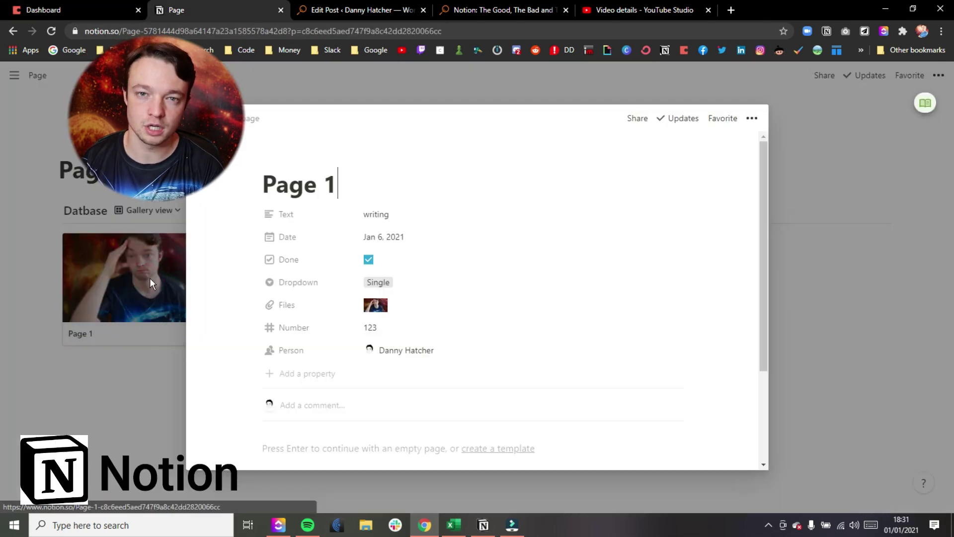
pyautogui.scroll(-3, 493, 313)
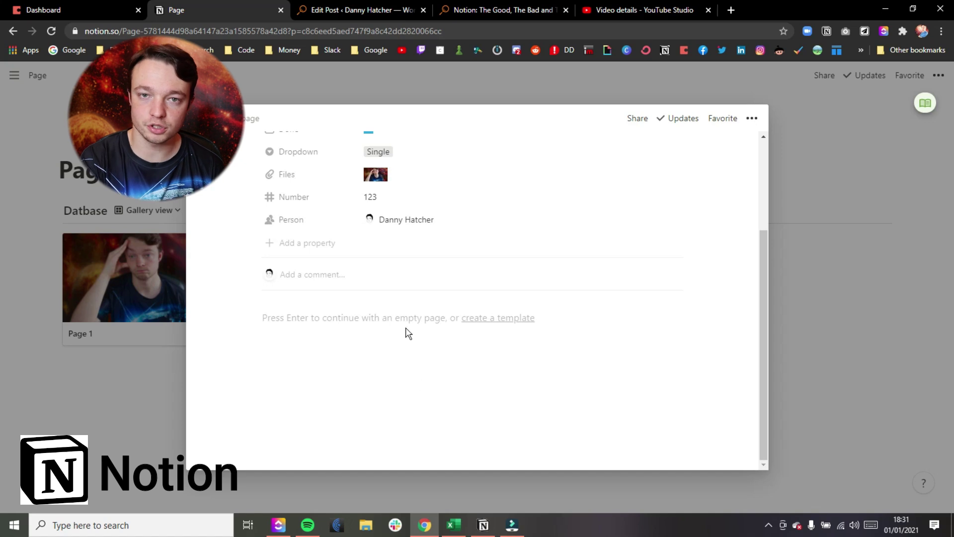
pyautogui.press('Escape')
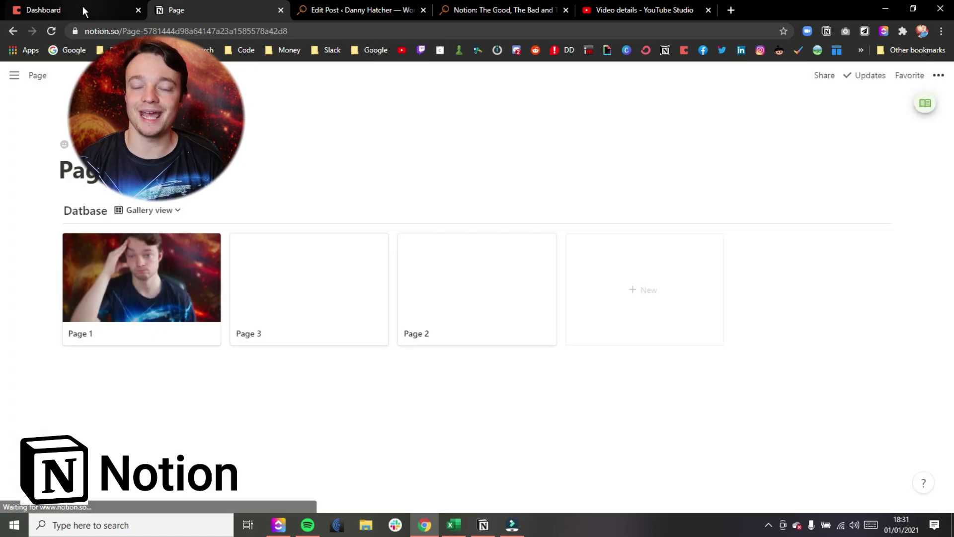
pyautogui.click(81, 15)
# Step: Switch Table 1 to Detail view, reveal hidden columns, and open Entry 3's record
pyautogui.click(778, 184)
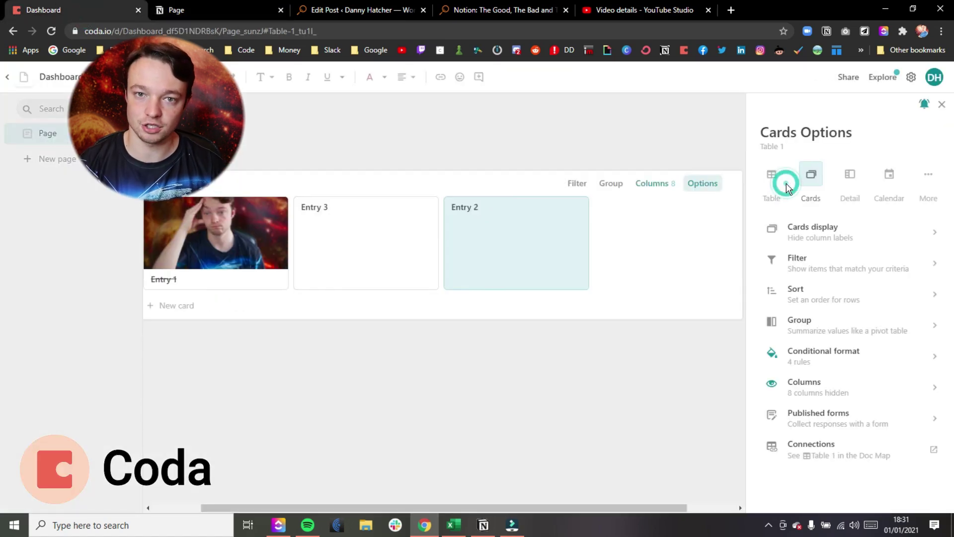
pyautogui.click(850, 180)
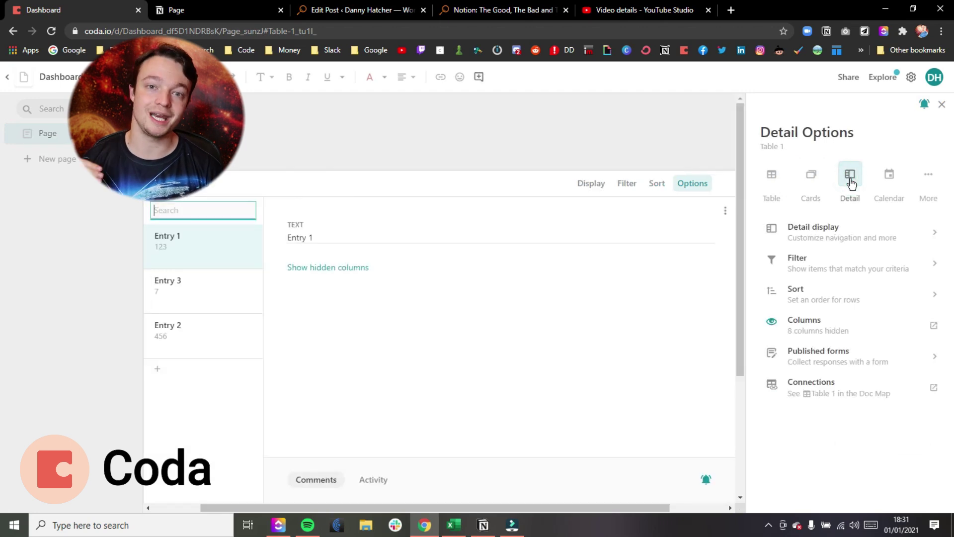
pyautogui.click(941, 106)
pyautogui.scroll(-2, 629, 166)
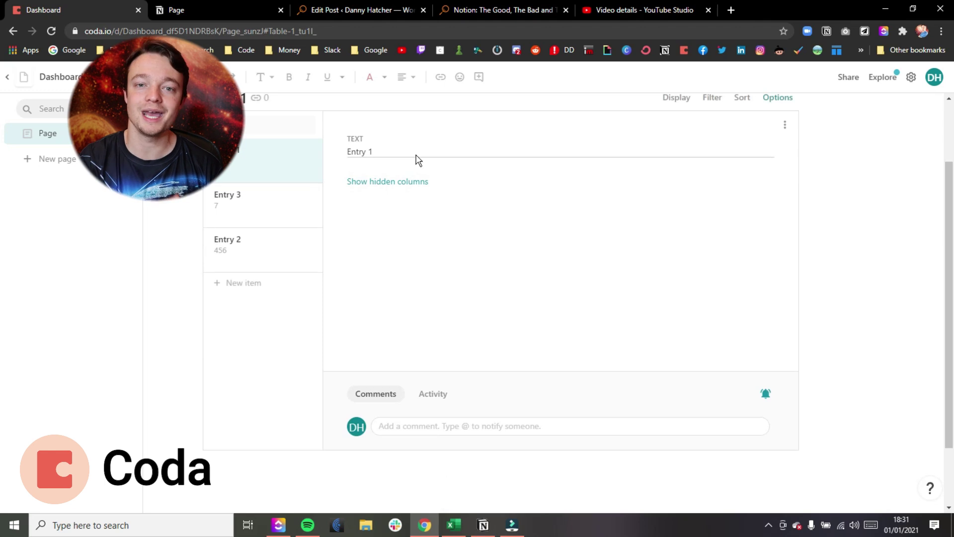
pyautogui.click(377, 182)
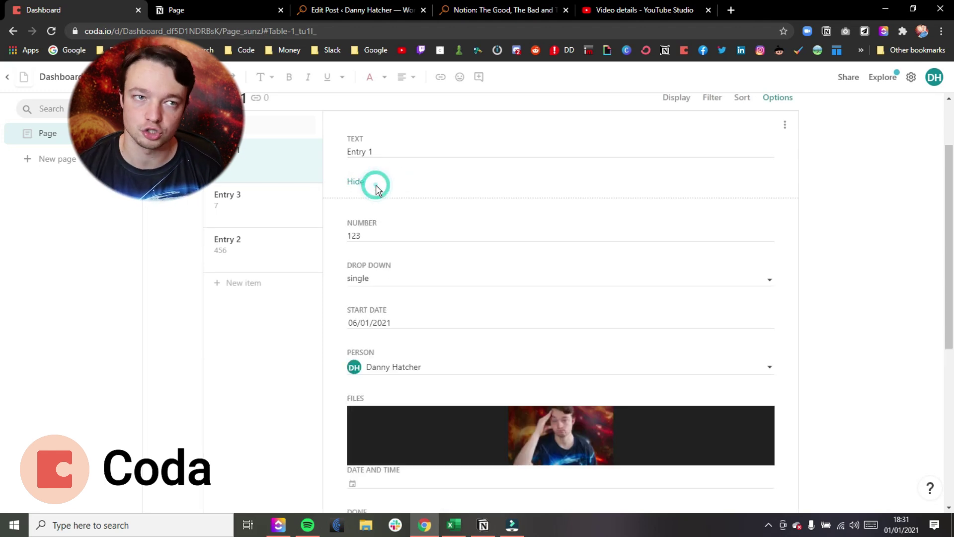
pyautogui.scroll(-3, 415, 300)
pyautogui.scroll(4, 417, 302)
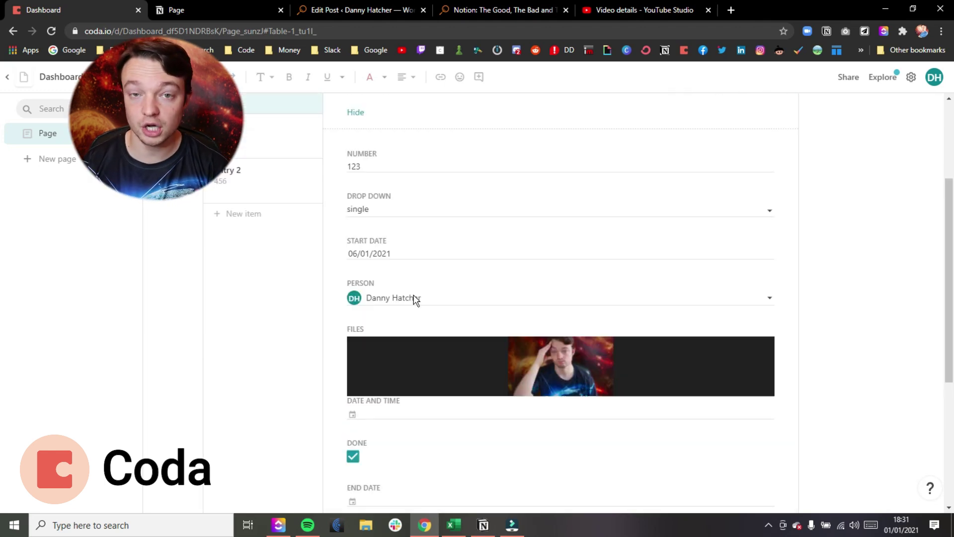
pyautogui.click(248, 234)
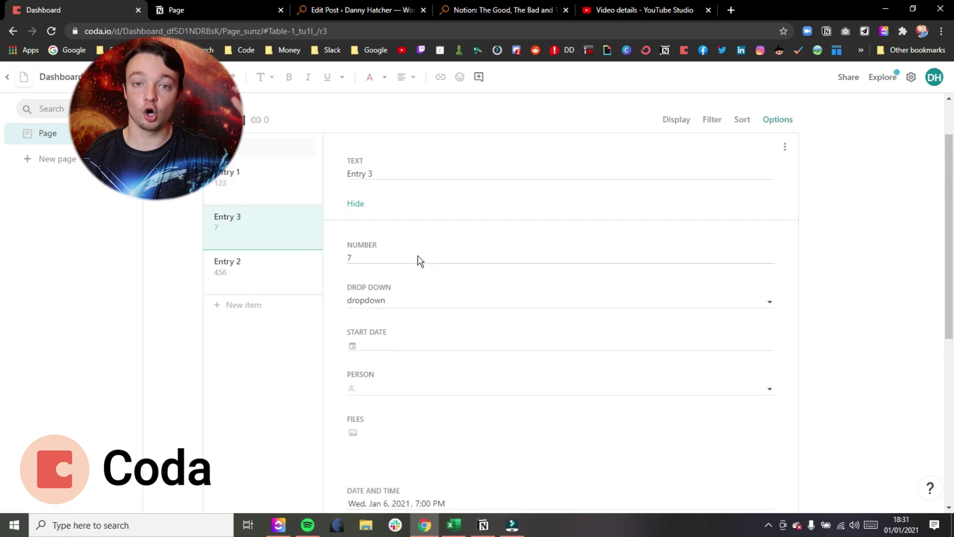
pyautogui.scroll(-4, 417, 258)
pyautogui.scroll(3, 420, 261)
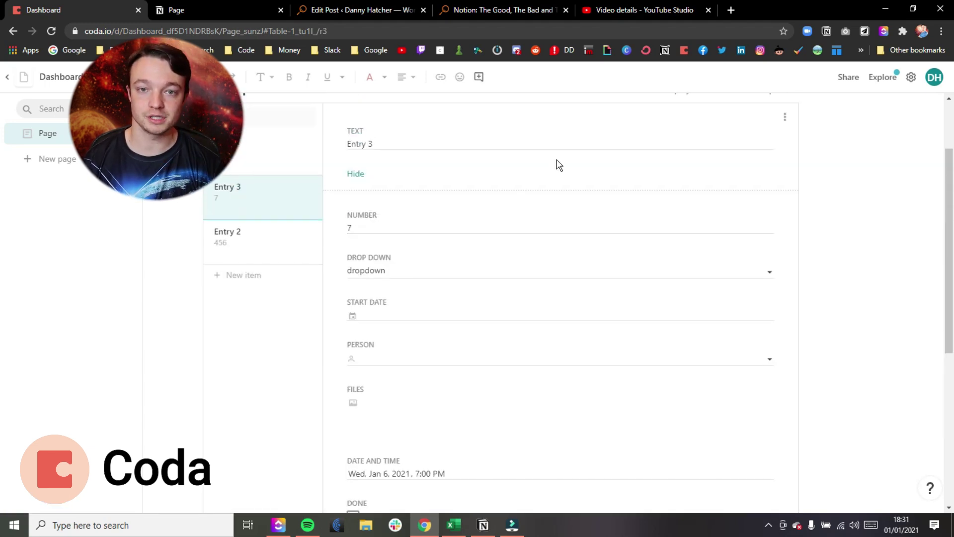
pyautogui.scroll(2, 559, 165)
# Step: In detail display settings, try Bottom then Left navigation, then edit Layout 1
pyautogui.click(778, 155)
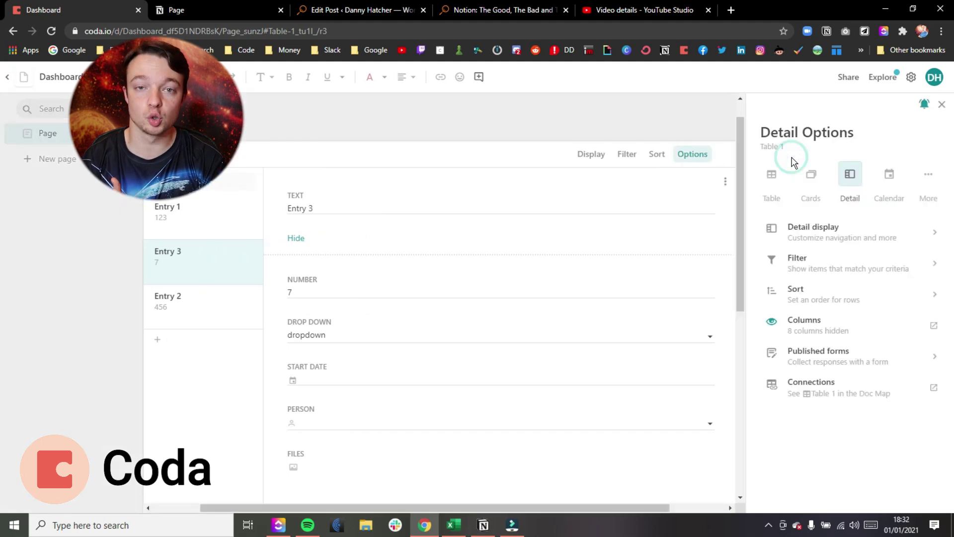
pyautogui.click(824, 244)
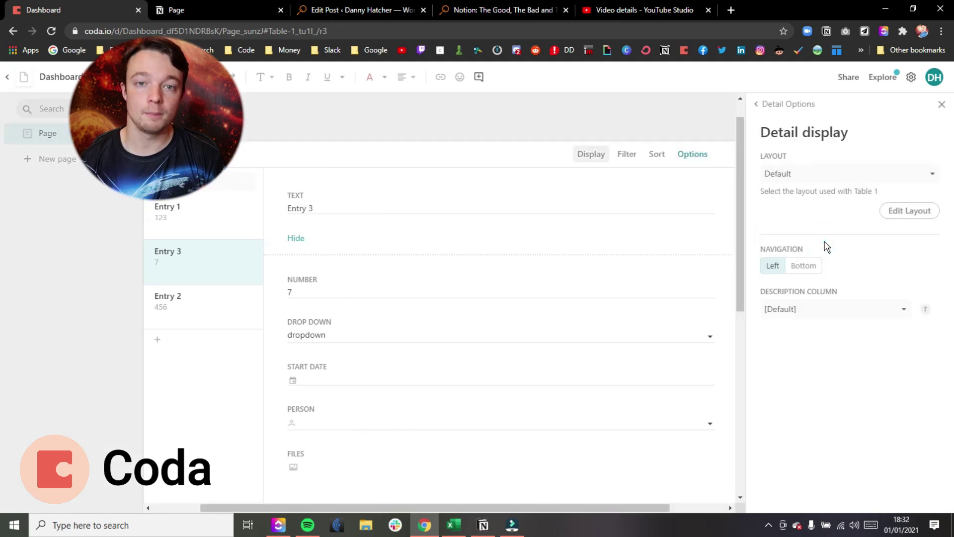
pyautogui.click(800, 175)
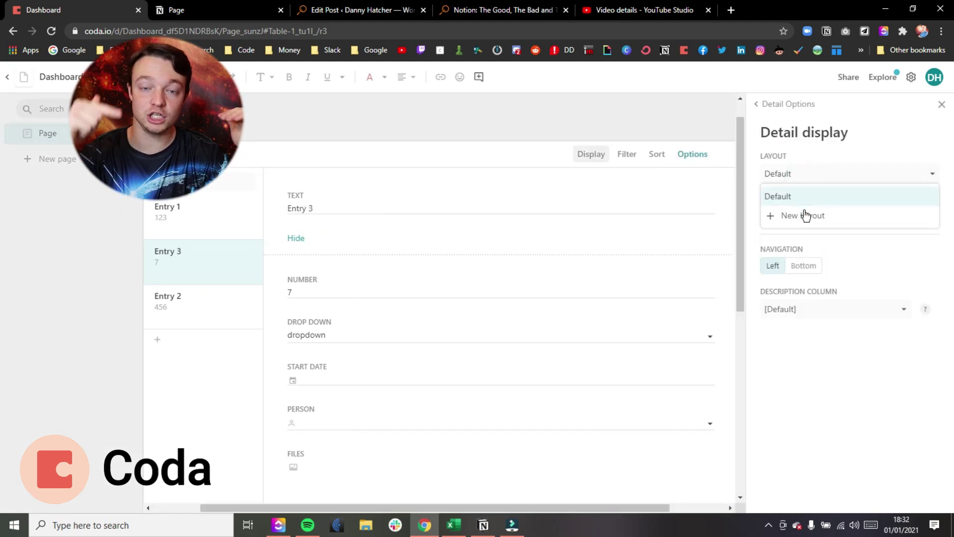
pyautogui.click(814, 152)
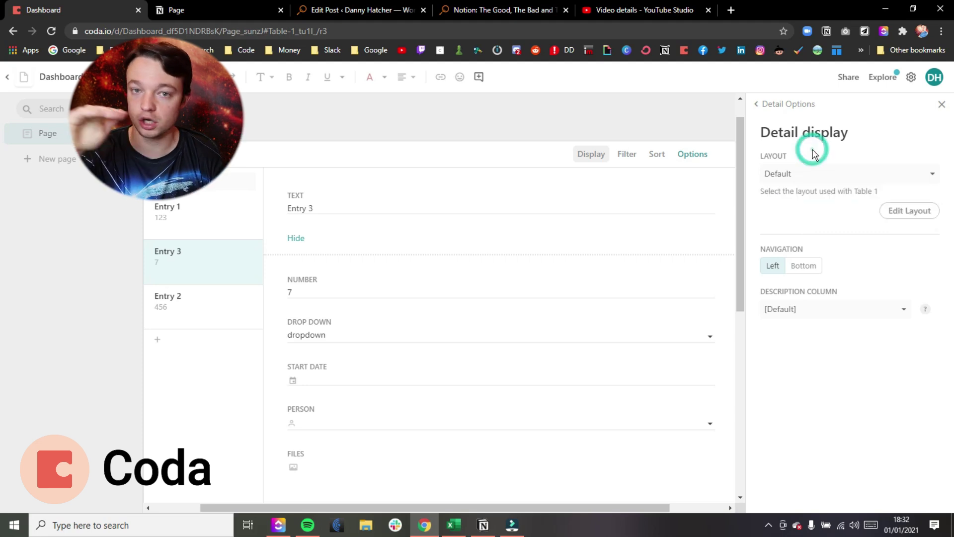
pyautogui.click(799, 268)
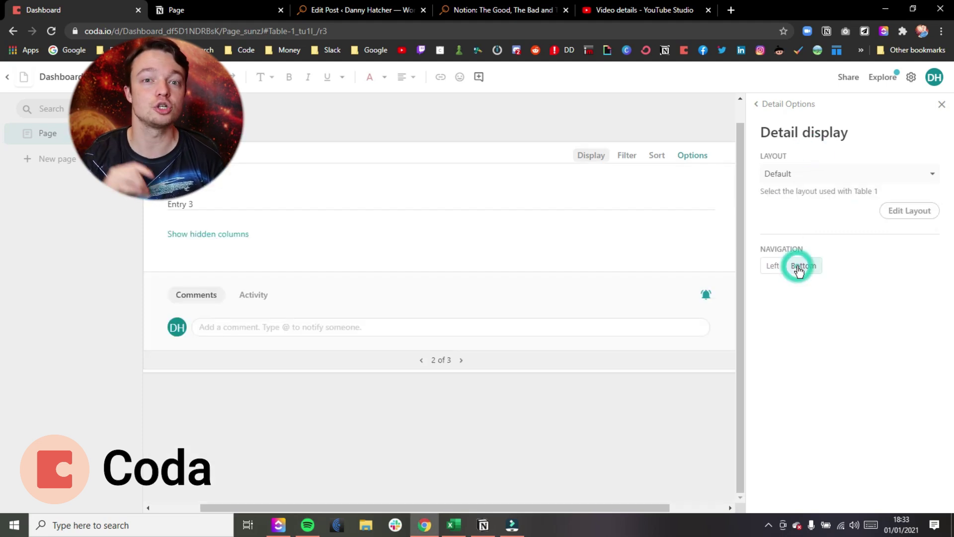
pyautogui.click(773, 267)
pyautogui.click(814, 311)
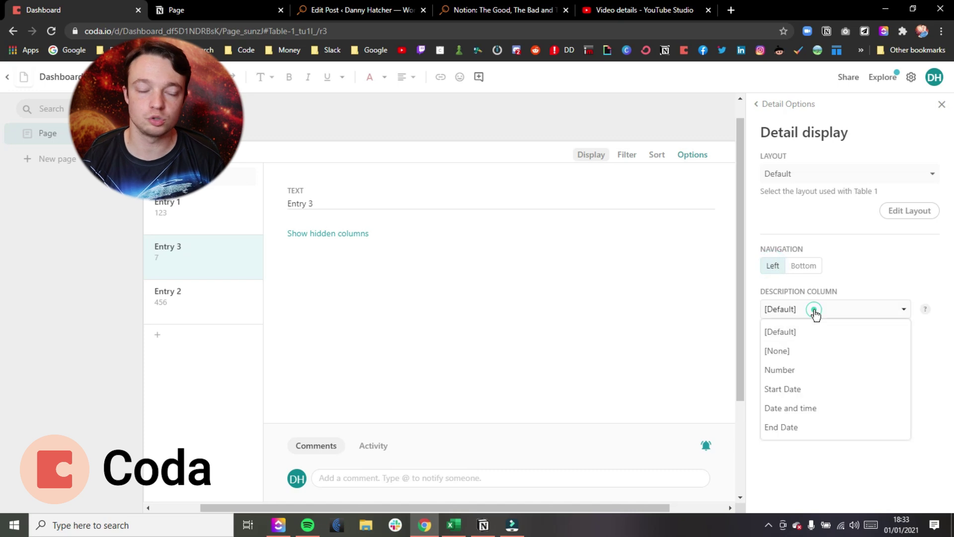
pyautogui.click(905, 208)
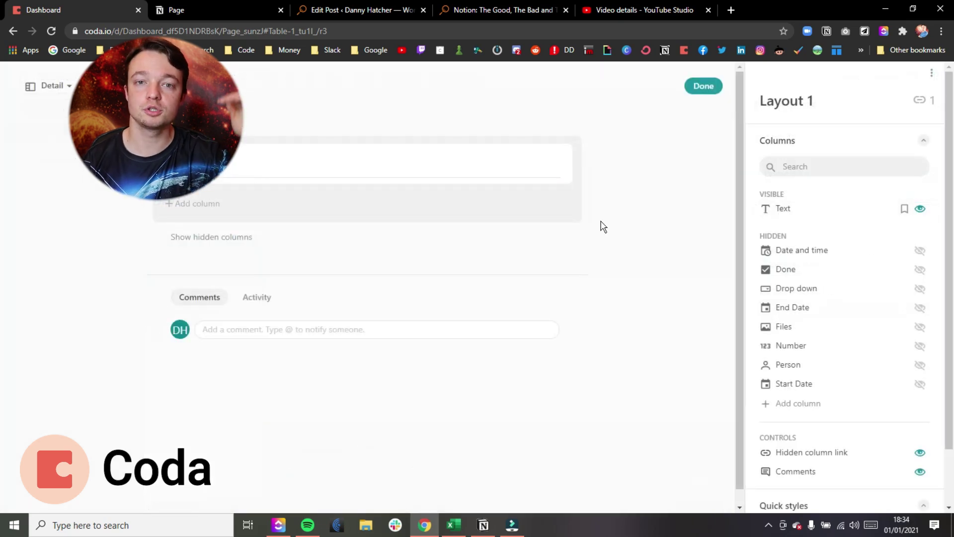
pyautogui.scroll(-2, 810, 258)
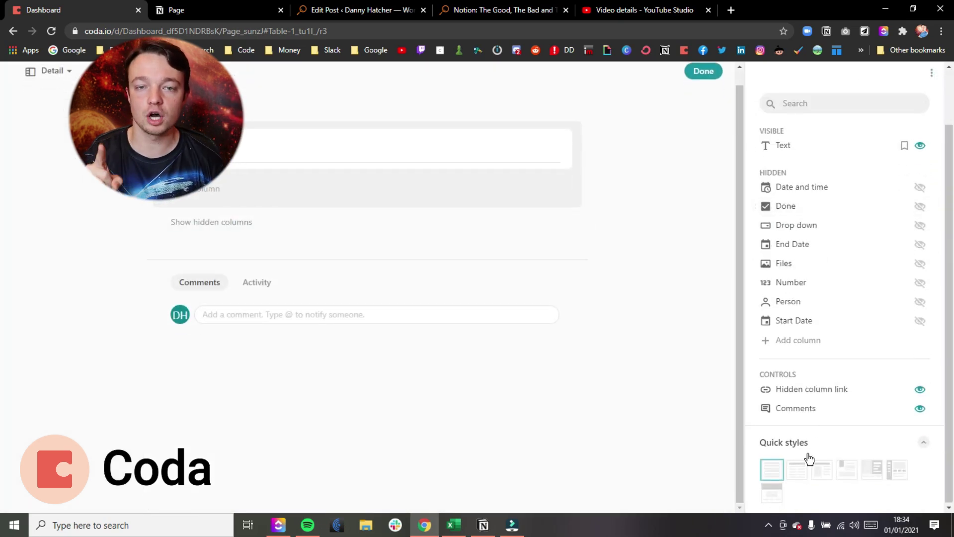
pyautogui.scroll(2, 854, 208)
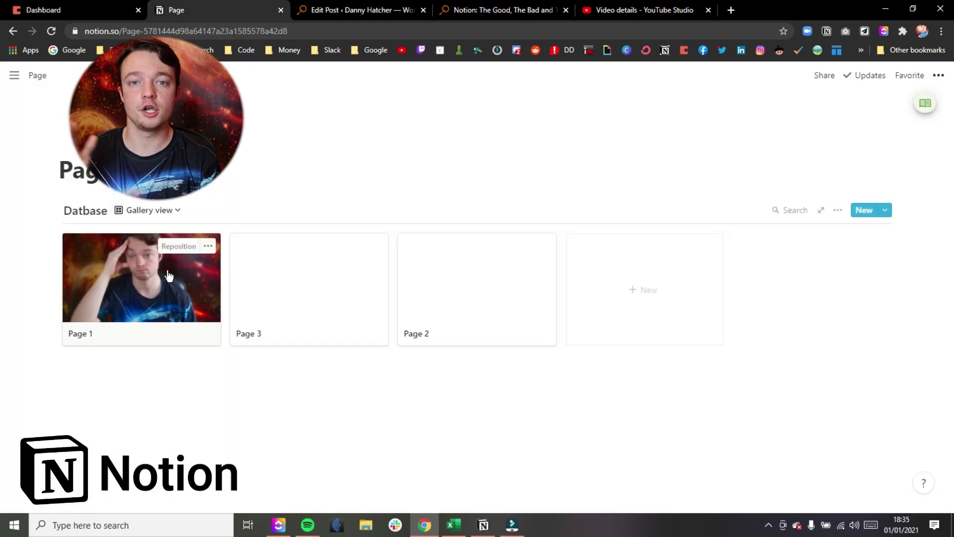
# Step: Insert an inline table database into Notion's Page 1 using /table
pyautogui.click(169, 277)
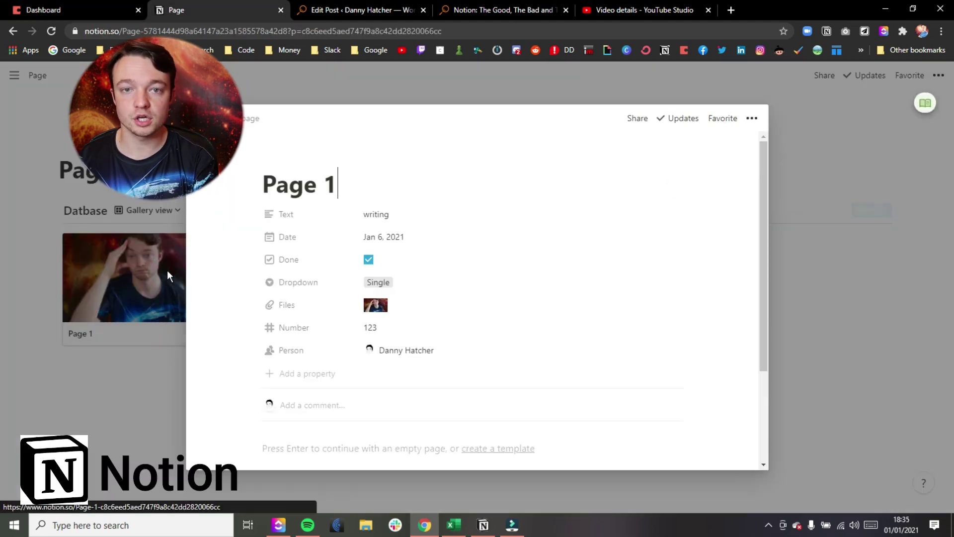
pyautogui.scroll(-3, 382, 313)
pyautogui.click(363, 318)
pyautogui.write('/')
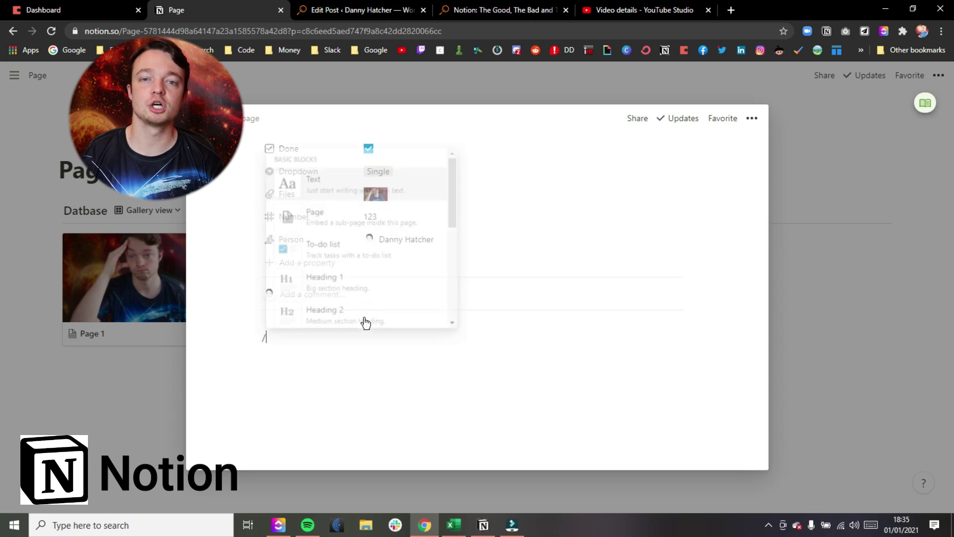
pyautogui.write('table')
pyautogui.press('Return')
# Step: Open Page 1 as a full page, turn on Full width, and remove the stray empty block
pyautogui.scroll(-2, 365, 323)
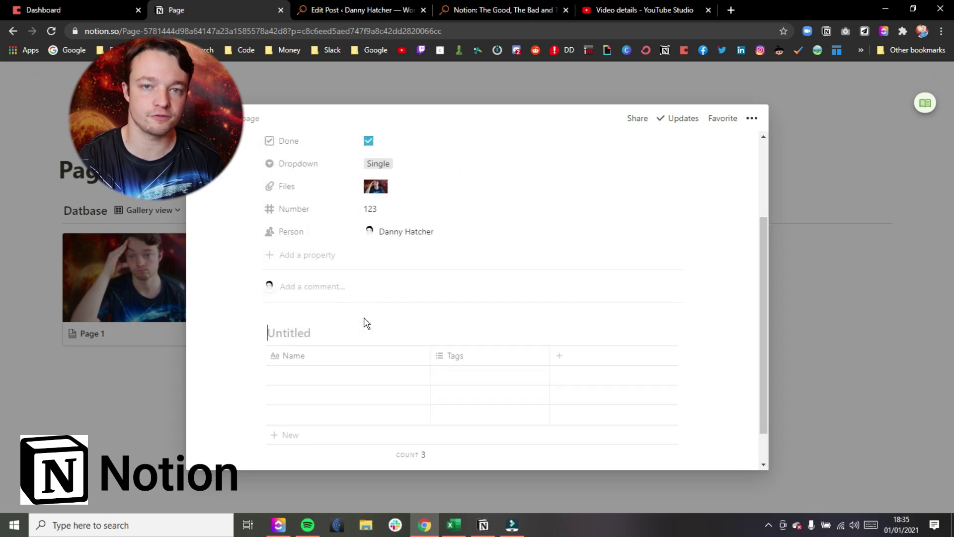
pyautogui.click(251, 118)
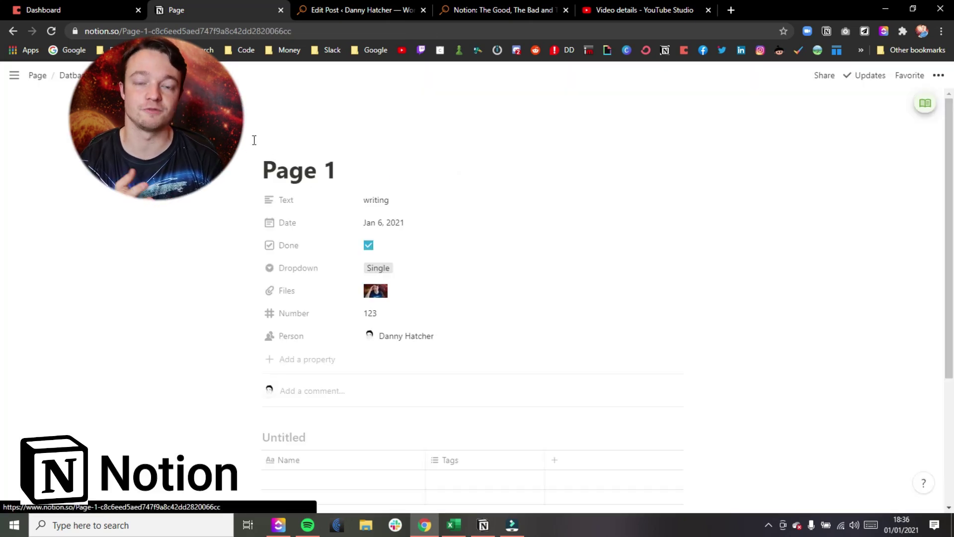
pyautogui.scroll(-4, 324, 219)
pyautogui.click(939, 76)
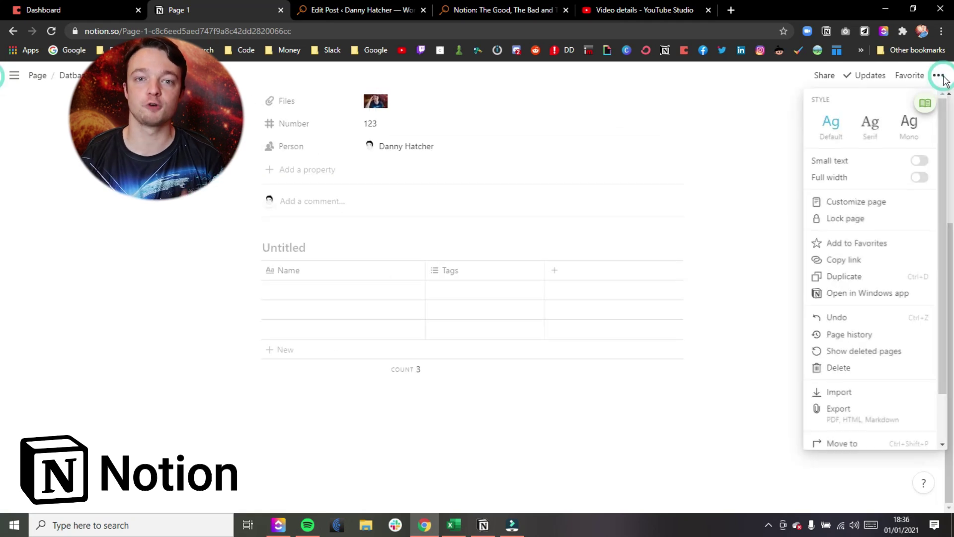
pyautogui.click(919, 177)
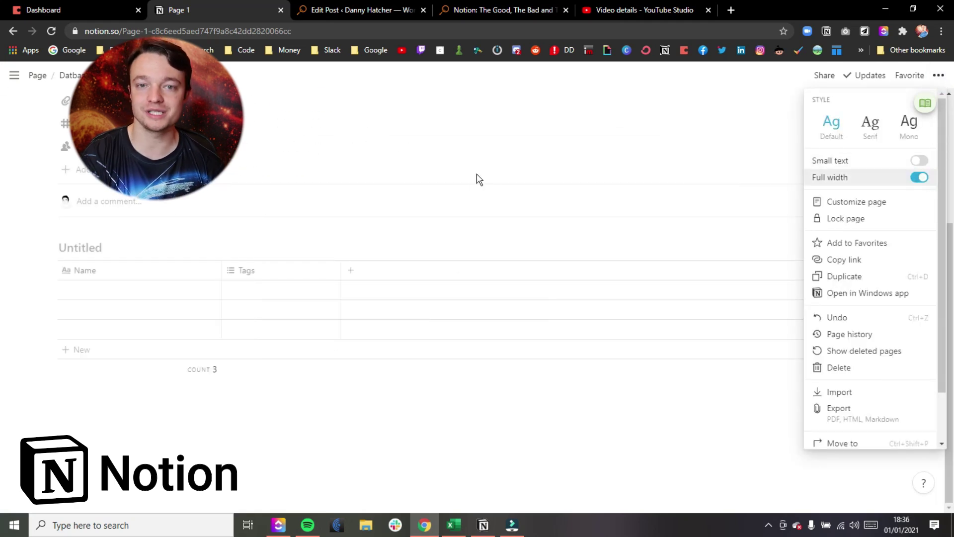
pyautogui.click(465, 247)
pyautogui.click(443, 386)
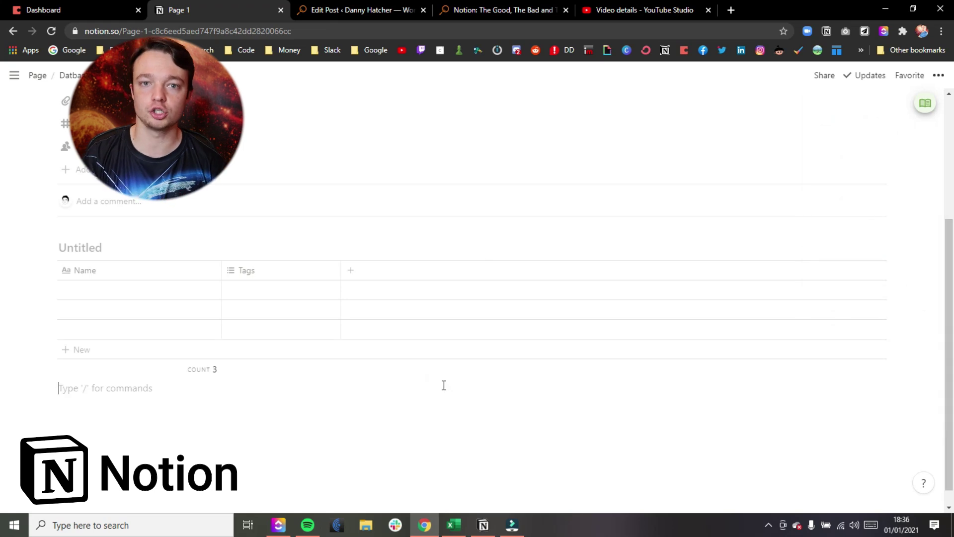
pyautogui.press('BackSpace')
pyautogui.press('BackSpace')
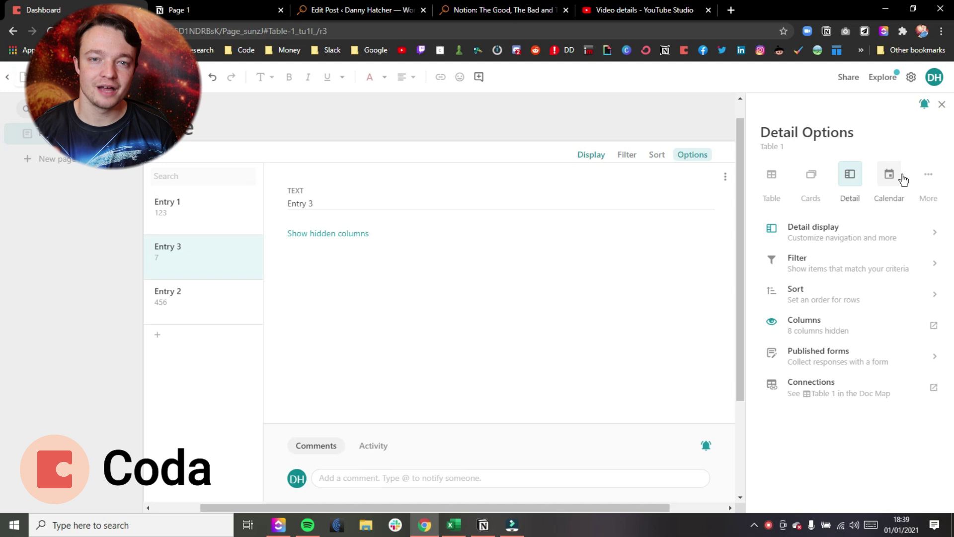
# Step: Switch Table 1 to a Form view whose display uses Layout 1
pyautogui.click(927, 175)
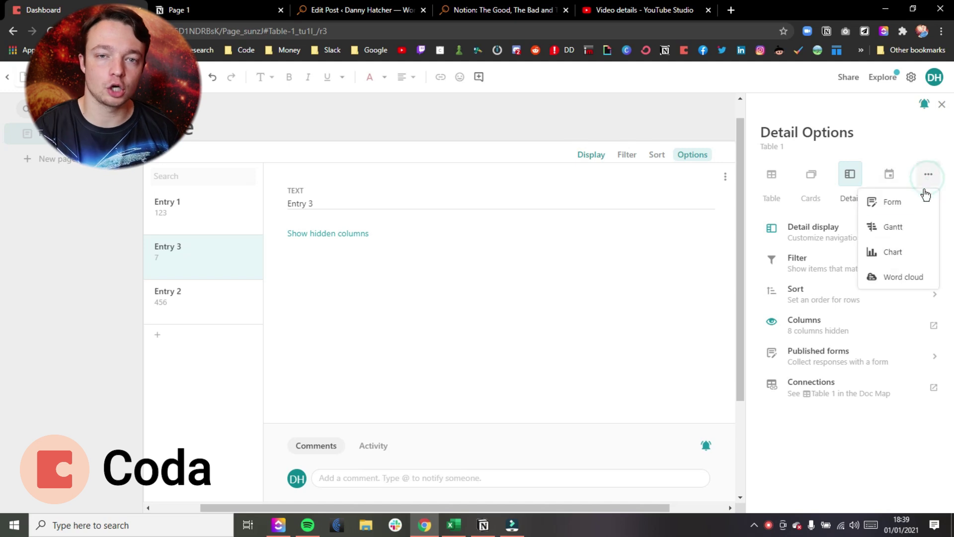
pyautogui.click(879, 202)
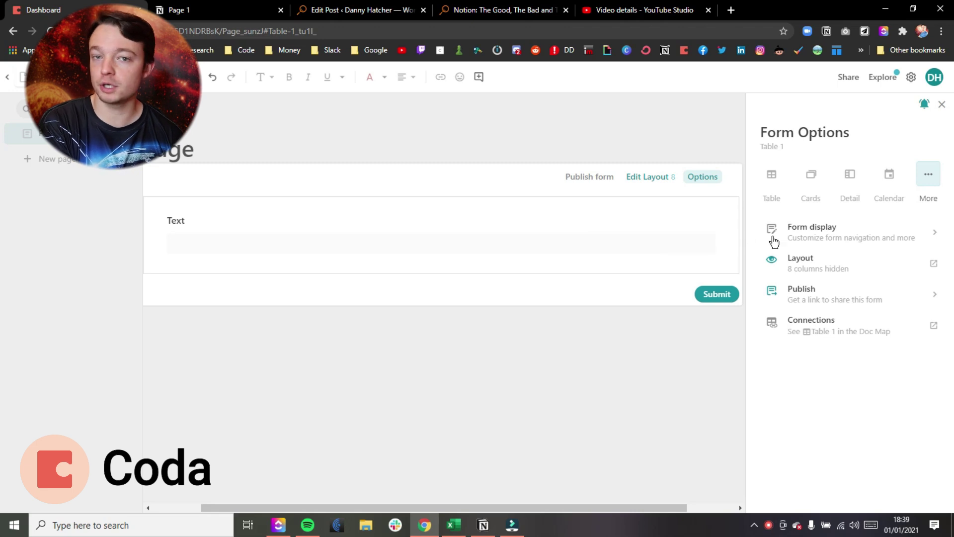
pyautogui.click(807, 240)
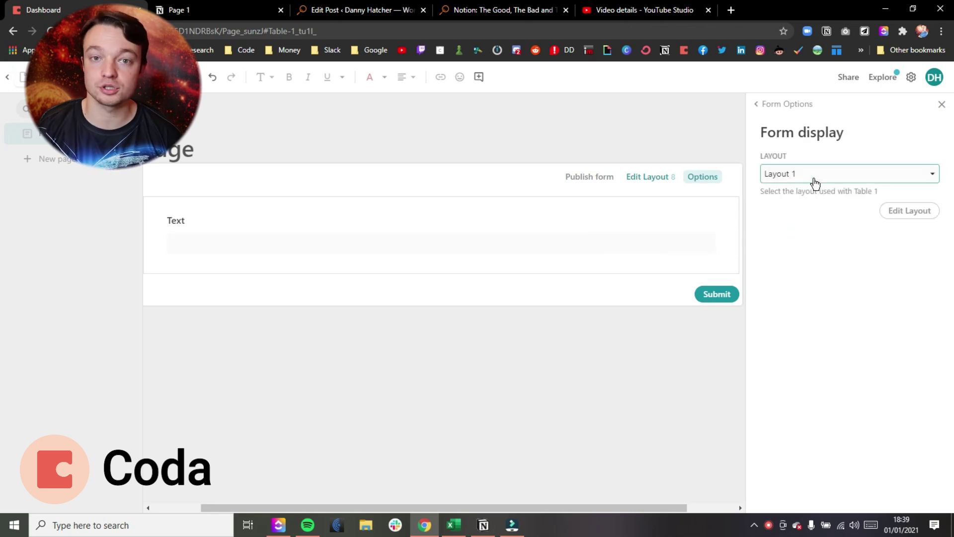
pyautogui.click(815, 184)
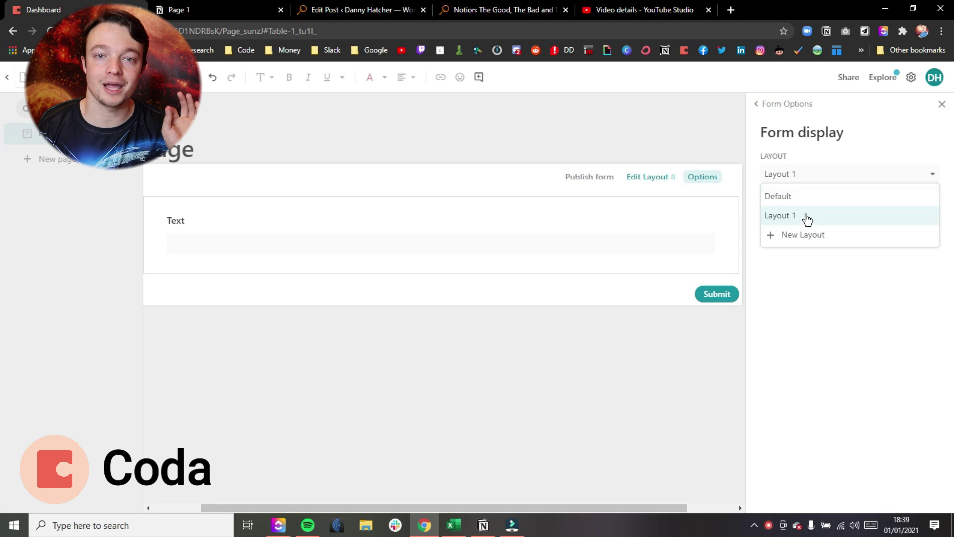
pyautogui.click(808, 217)
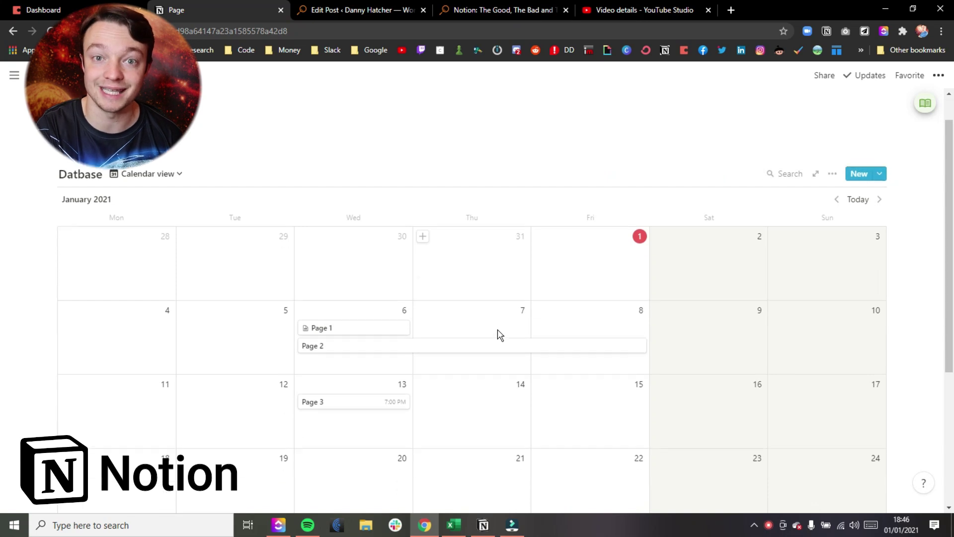
pyautogui.scroll(-1, 500, 335)
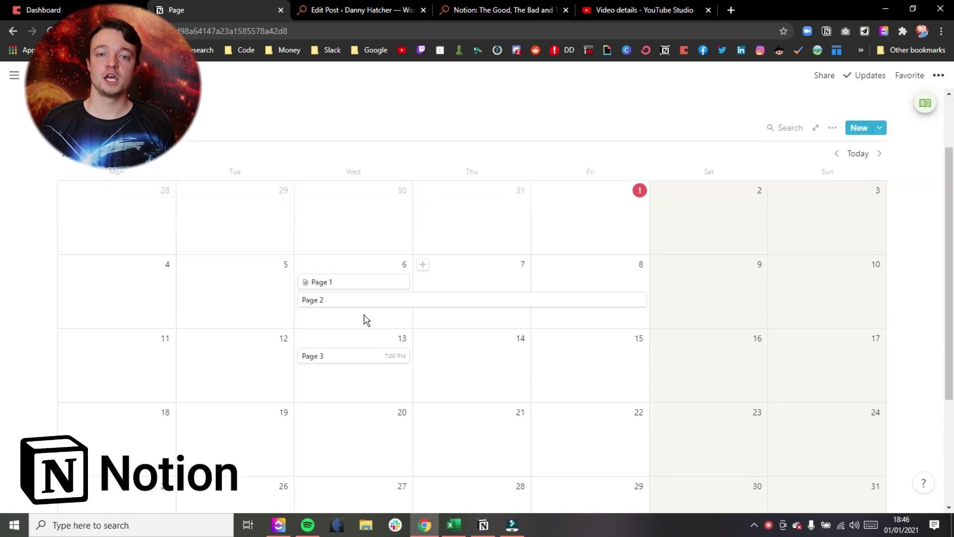
pyautogui.moveTo(301, 300); pyautogui.dragTo(185, 307)
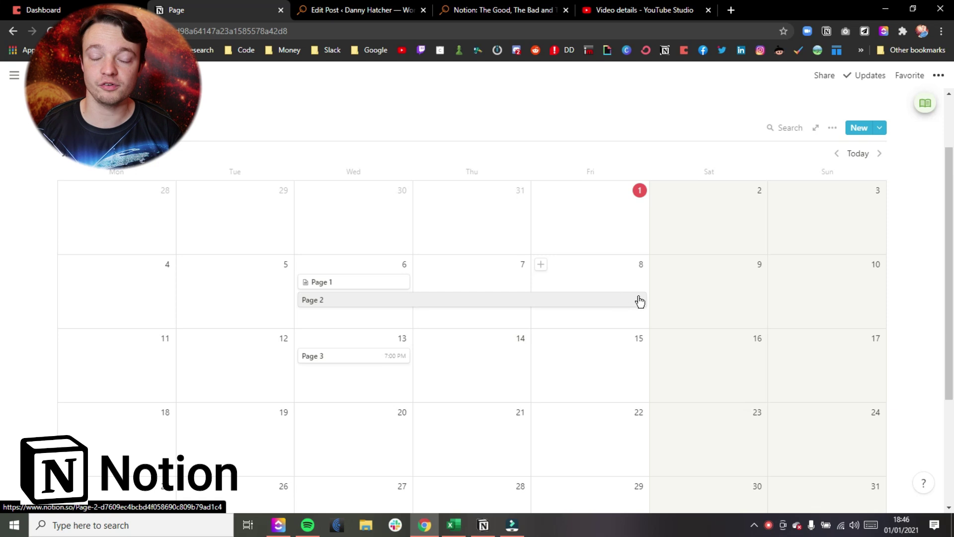
pyautogui.moveTo(640, 301); pyautogui.dragTo(715, 293)
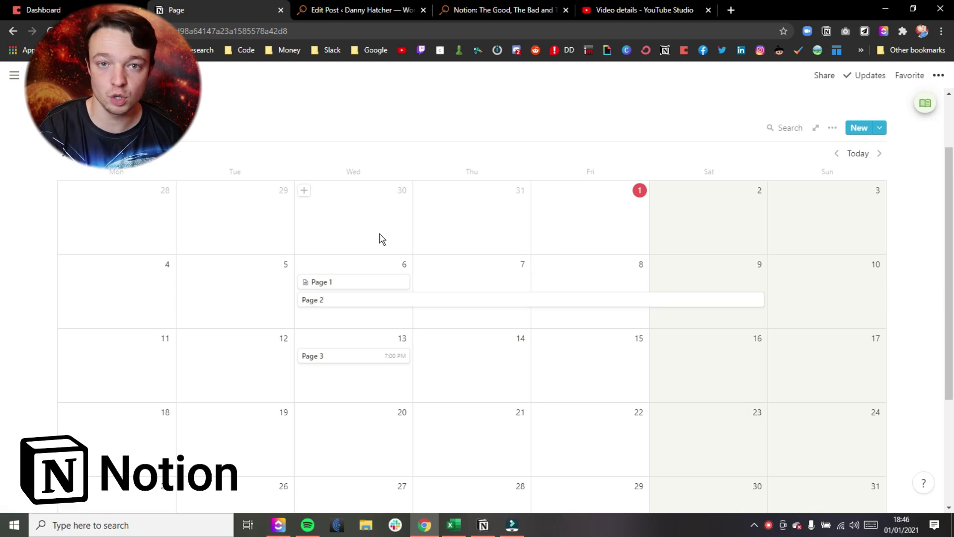
# Step: Open Settings & Members, then My account's Language & region settings
pyautogui.click(13, 80)
pyautogui.click(35, 128)
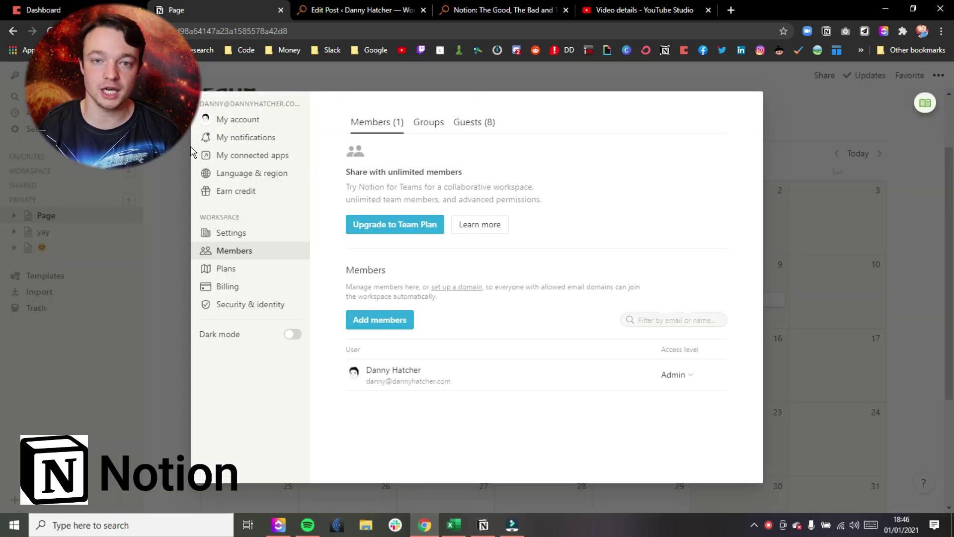
pyautogui.click(246, 121)
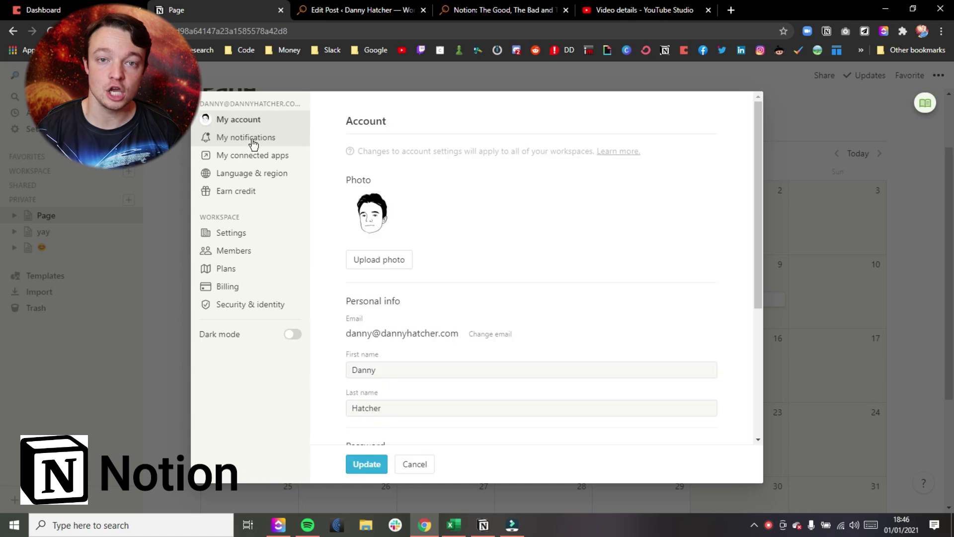
pyautogui.click(258, 179)
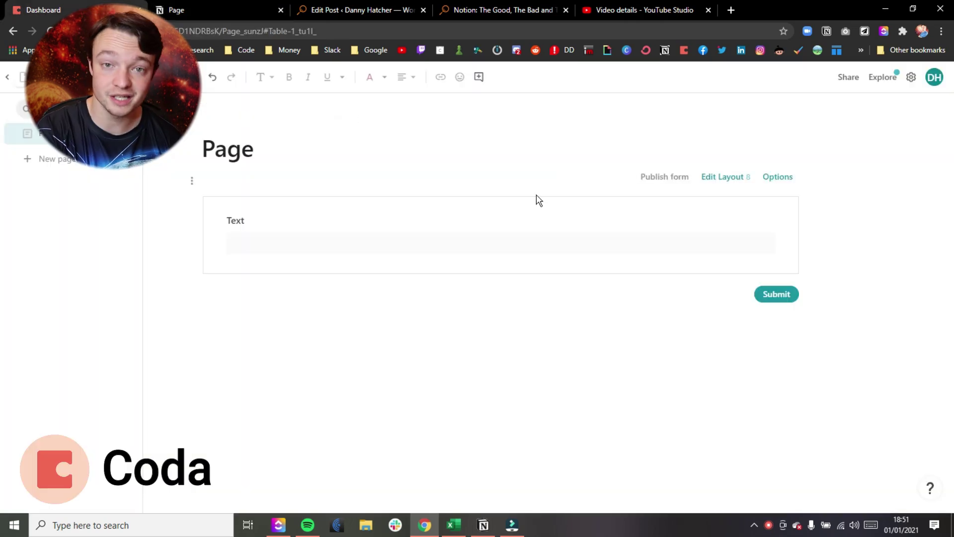
# Step: Switch Table 1 to Calendar view, previewing Week and Day before returning to Month
pyautogui.click(767, 182)
pyautogui.click(883, 184)
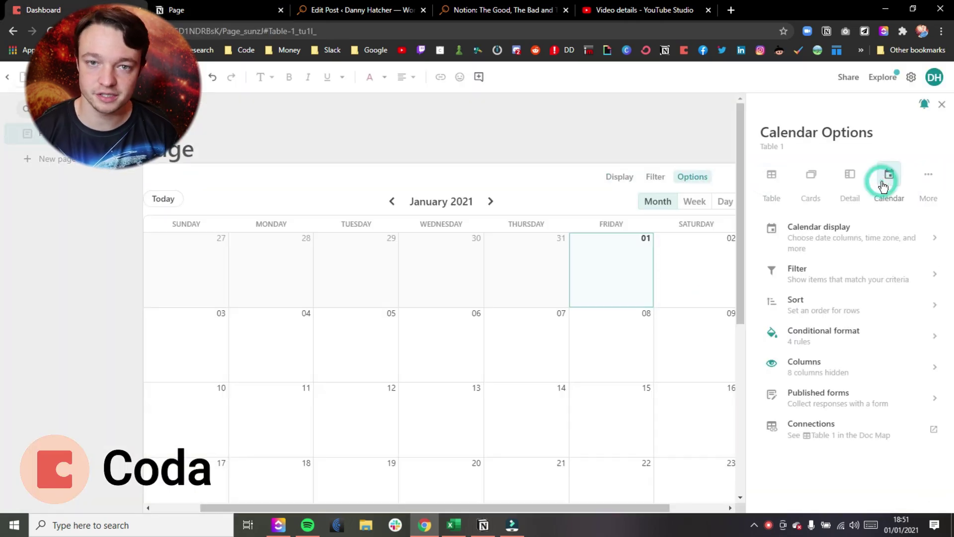
pyautogui.click(941, 104)
pyautogui.click(758, 148)
pyautogui.click(786, 149)
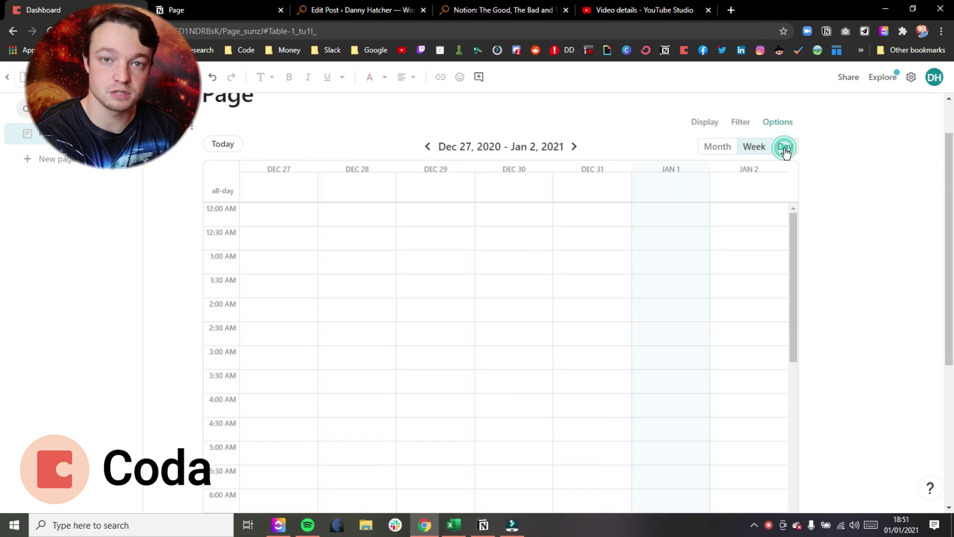
pyautogui.click(720, 146)
# Step: Add a calendar filter keeping entries whose Start Date is Today
pyautogui.click(775, 123)
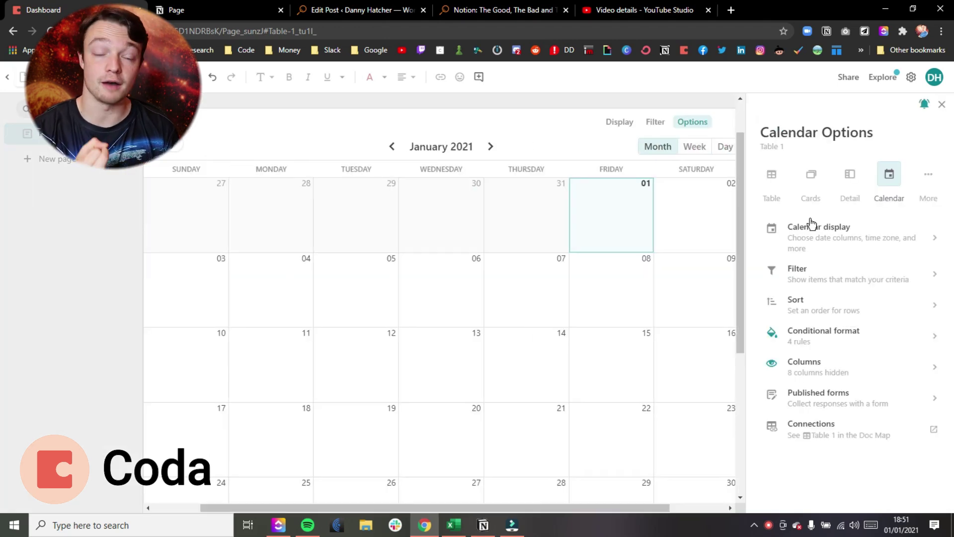
pyautogui.click(813, 271)
pyautogui.click(795, 217)
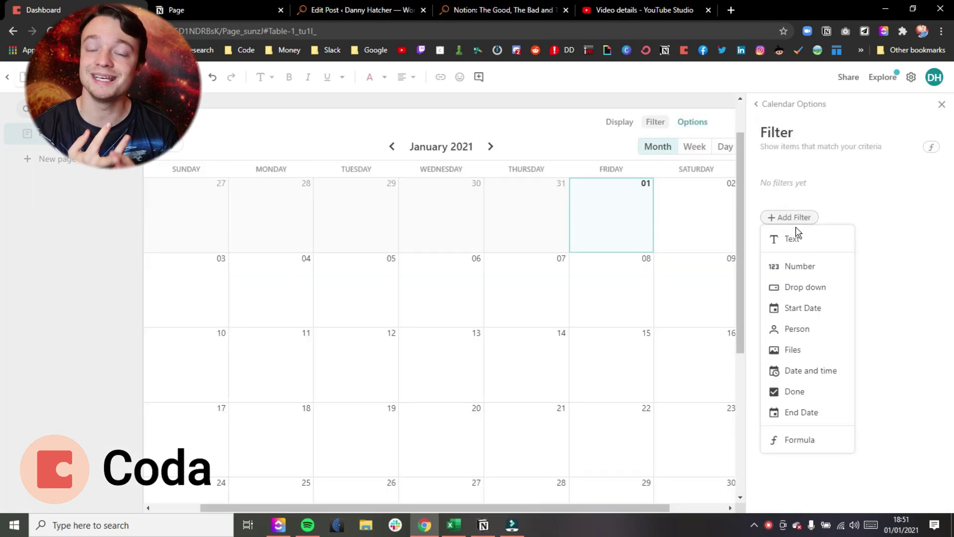
pyautogui.click(802, 307)
pyautogui.click(929, 219)
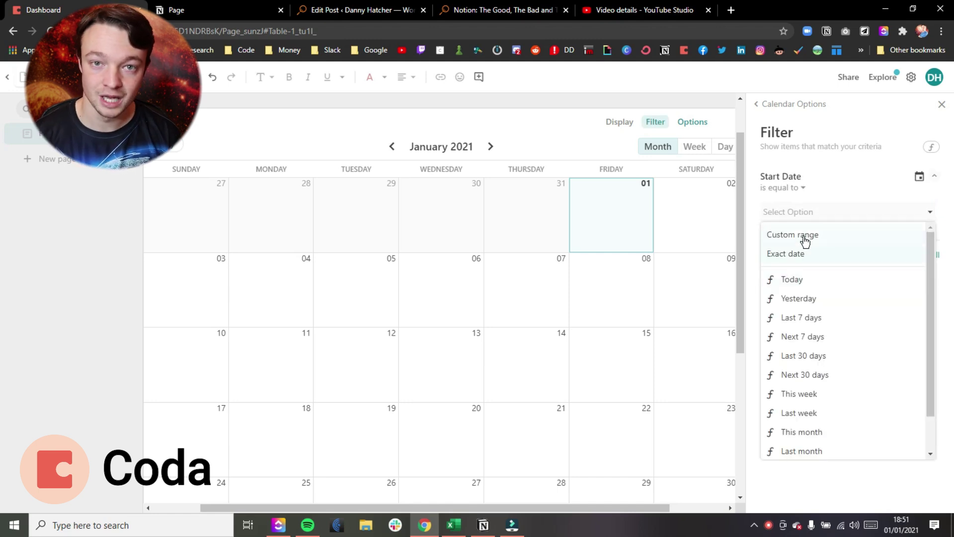
pyautogui.click(799, 281)
pyautogui.click(931, 147)
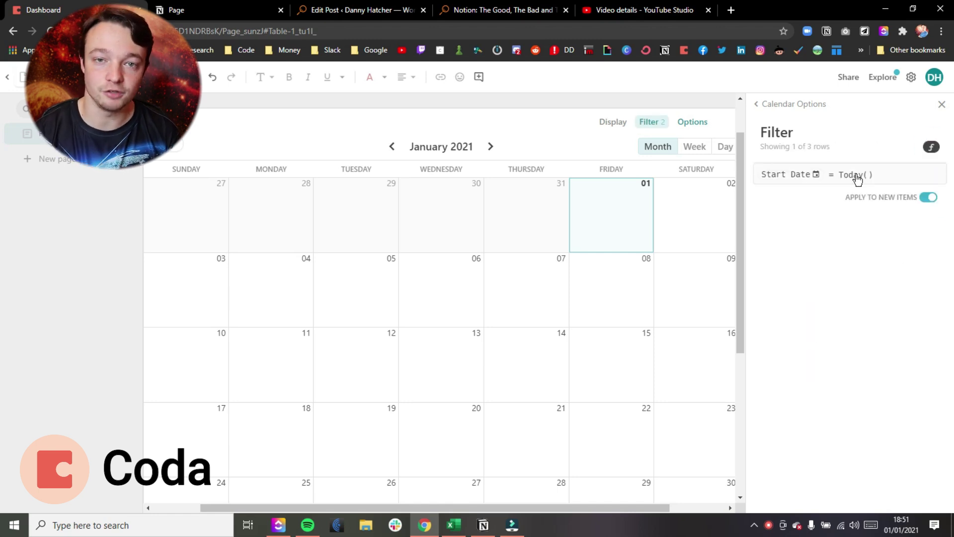
pyautogui.click(856, 175)
pyautogui.click(849, 223)
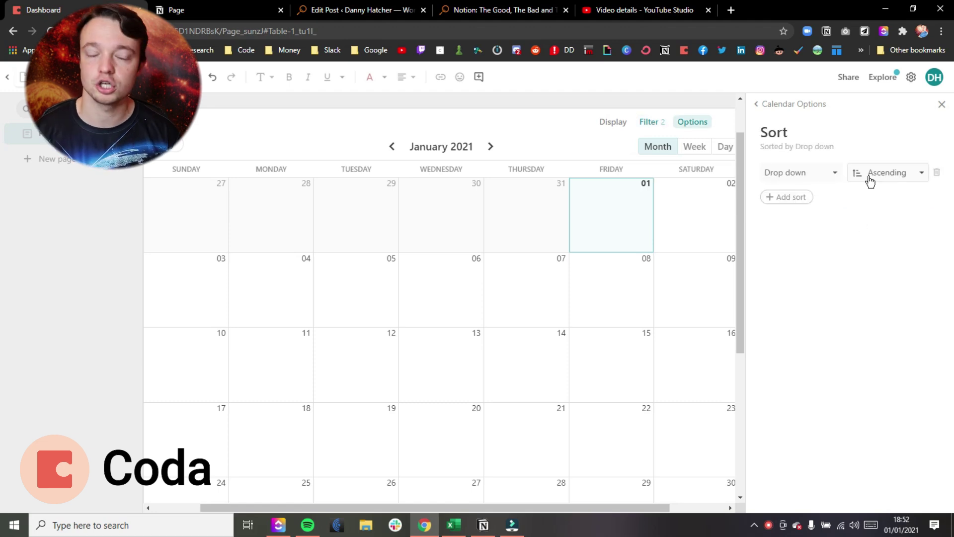
# Step: Keep ascending sort, review conditional formats, and set the calendar's end date to None
pyautogui.click(869, 180)
pyautogui.click(861, 160)
pyautogui.click(769, 106)
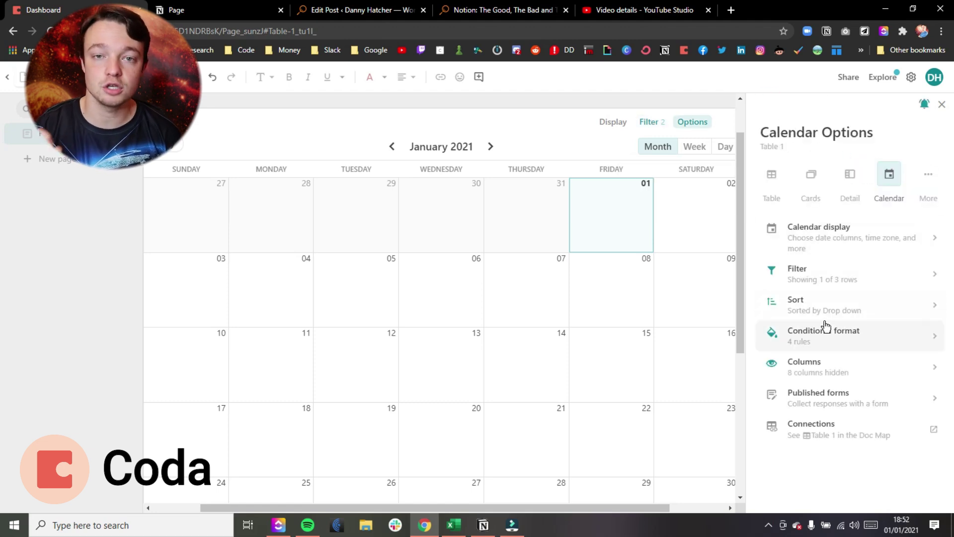
pyautogui.click(827, 336)
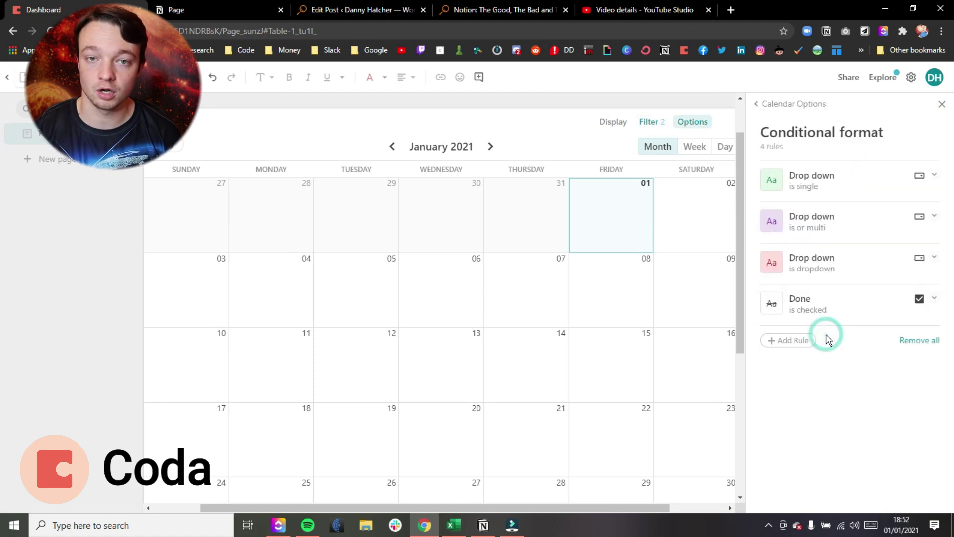
pyautogui.click(816, 107)
pyautogui.click(819, 228)
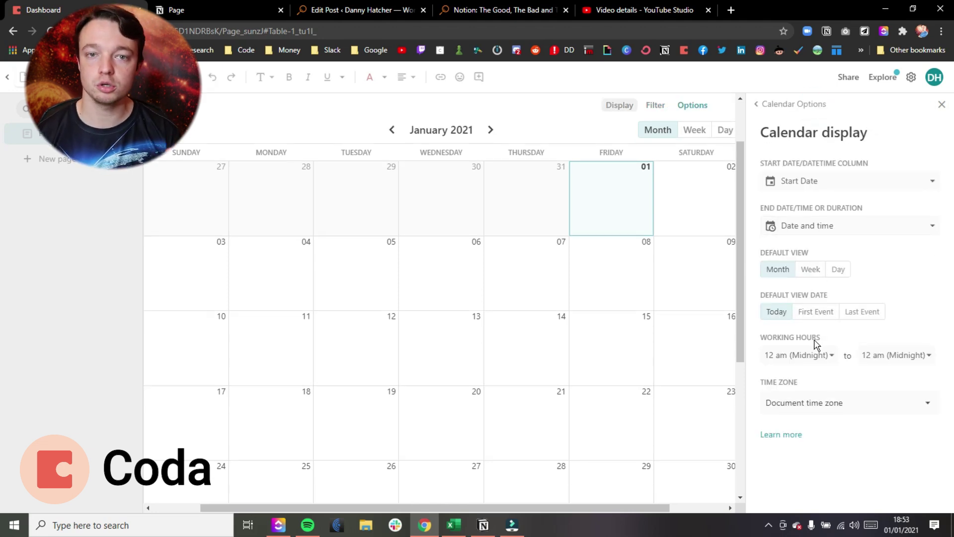
pyautogui.click(878, 231)
pyautogui.click(813, 268)
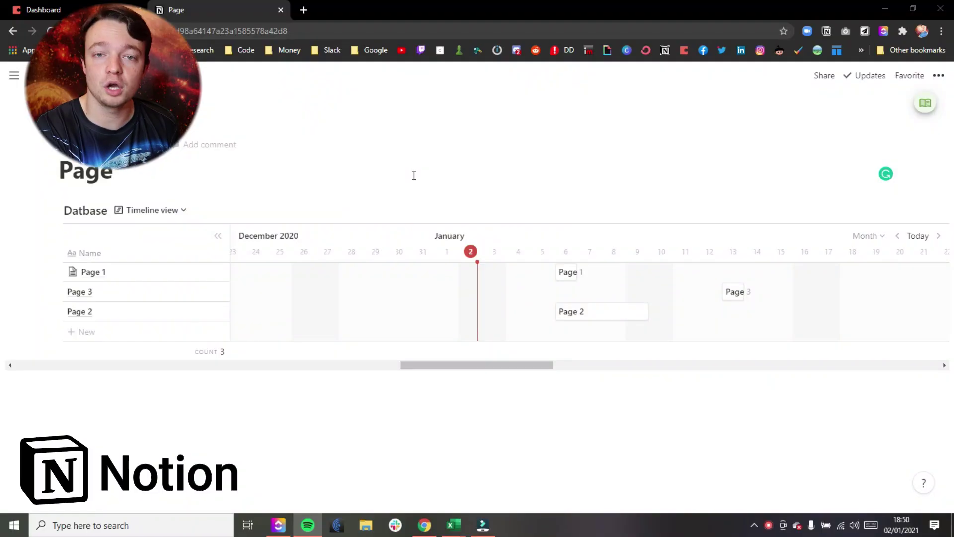
# Step: Hide the side table and zoom the Notion timeline out to whole years
pyautogui.click(218, 237)
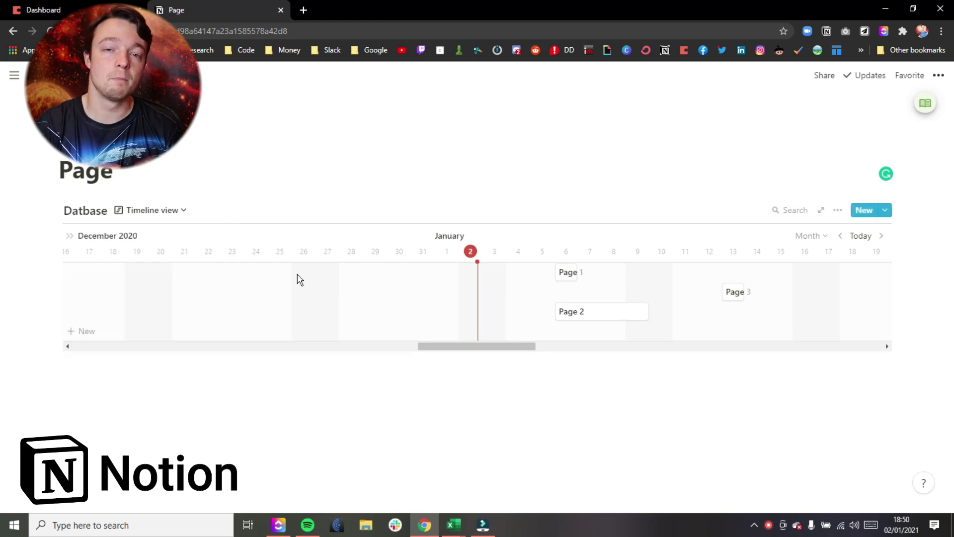
pyautogui.moveTo(489, 348); pyautogui.dragTo(513, 344)
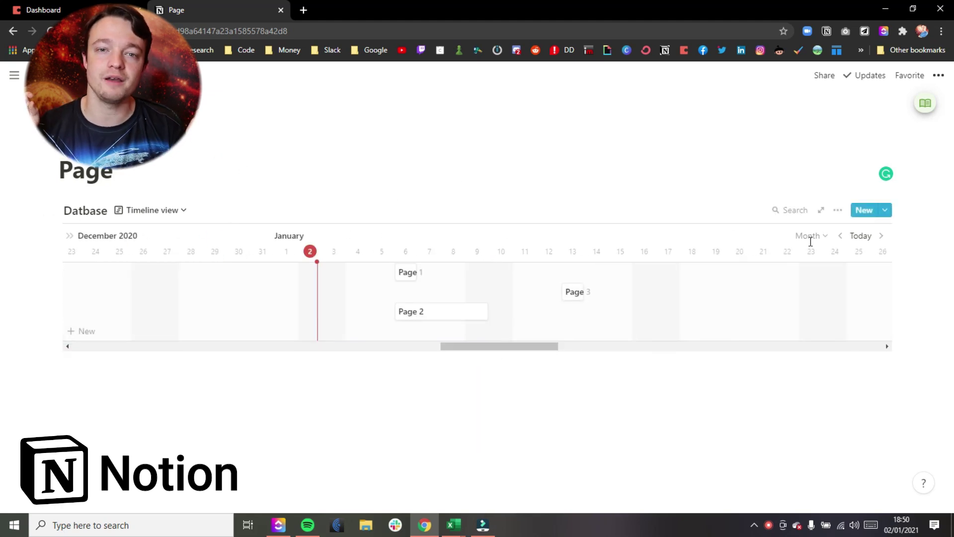
pyautogui.click(810, 241)
pyautogui.click(828, 360)
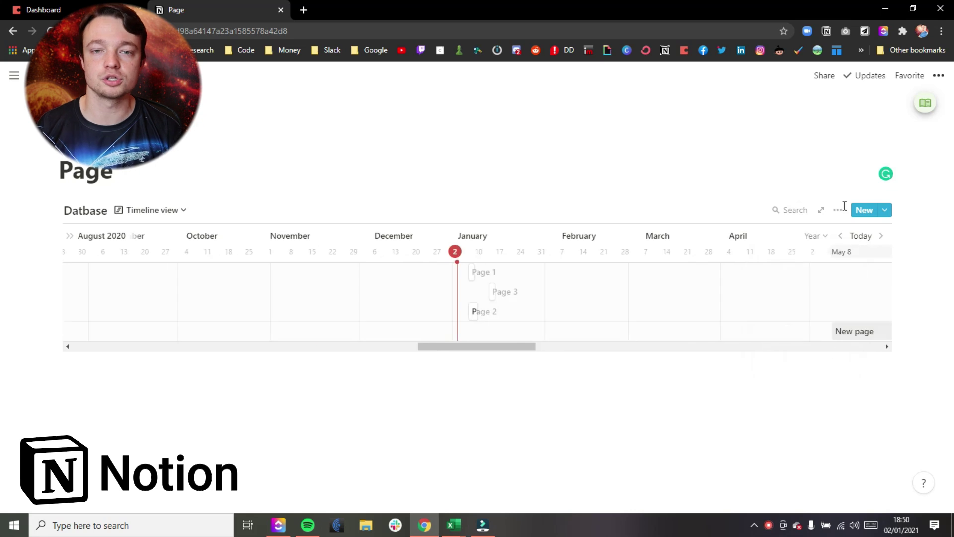
# Step: Switch on Show table in the timeline view properties, then close the panel
pyautogui.click(840, 209)
pyautogui.click(837, 293)
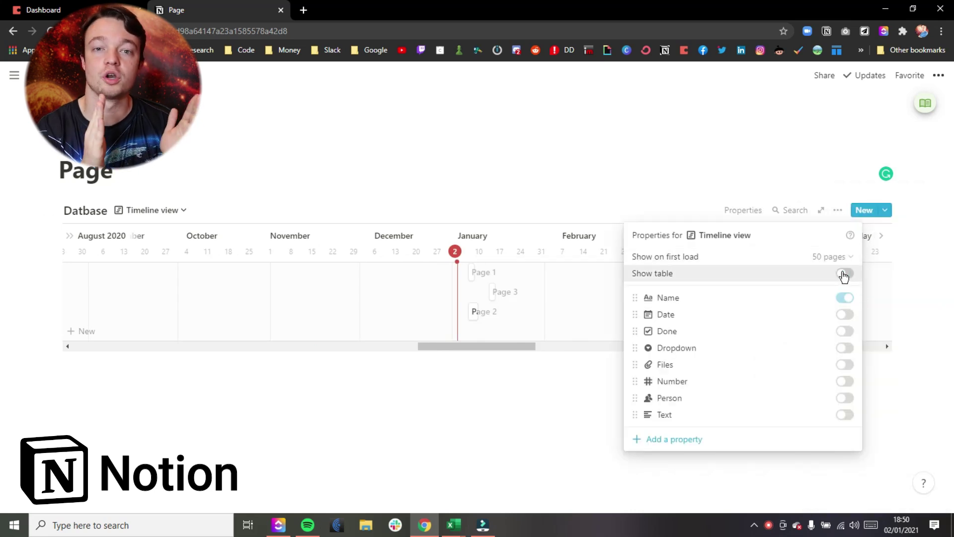
pyautogui.click(843, 275)
pyautogui.scroll(-3, 813, 331)
pyautogui.scroll(3, 802, 378)
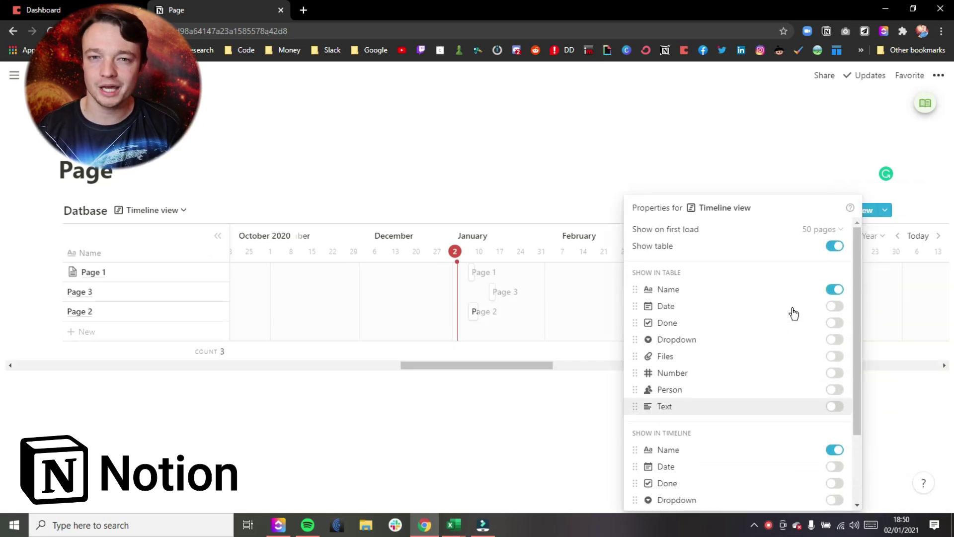
pyautogui.click(781, 172)
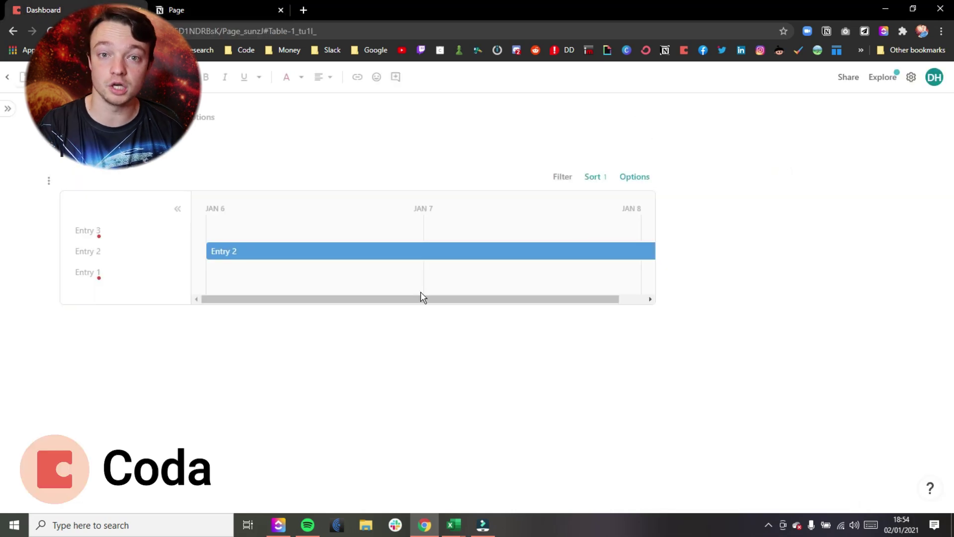
# Step: Collapse the entry names and set the Coda timeline's time axis to Year
pyautogui.moveTo(422, 298); pyautogui.dragTo(450, 304)
pyautogui.click(178, 209)
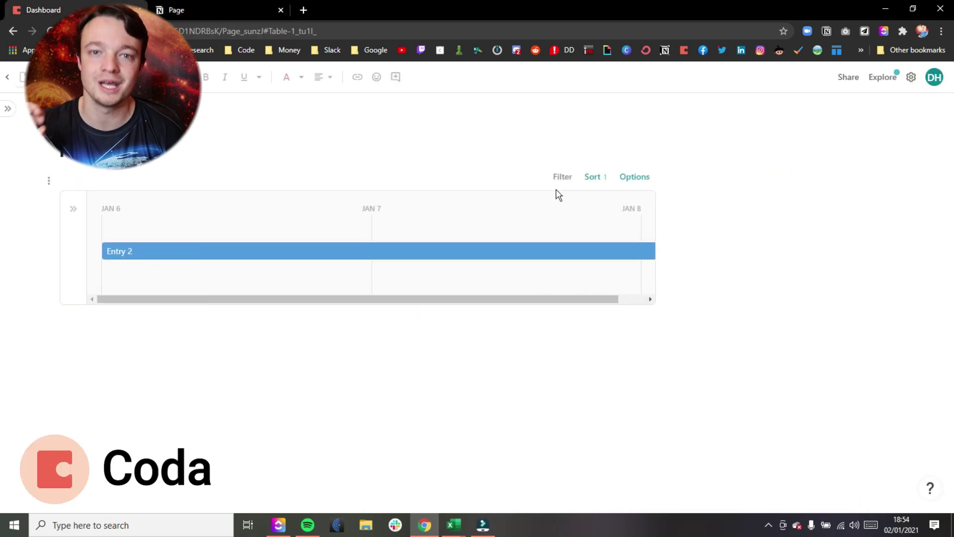
pyautogui.click(640, 177)
pyautogui.click(842, 242)
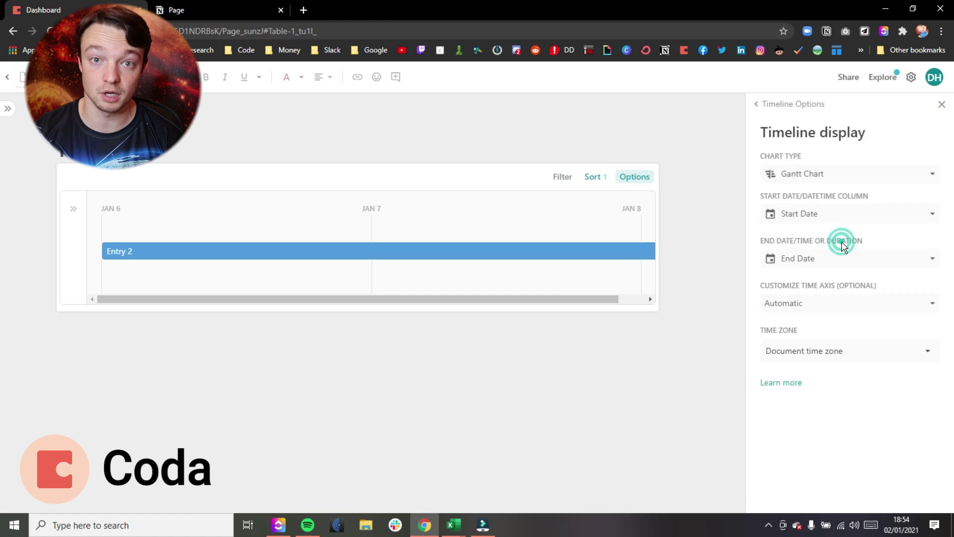
pyautogui.click(844, 302)
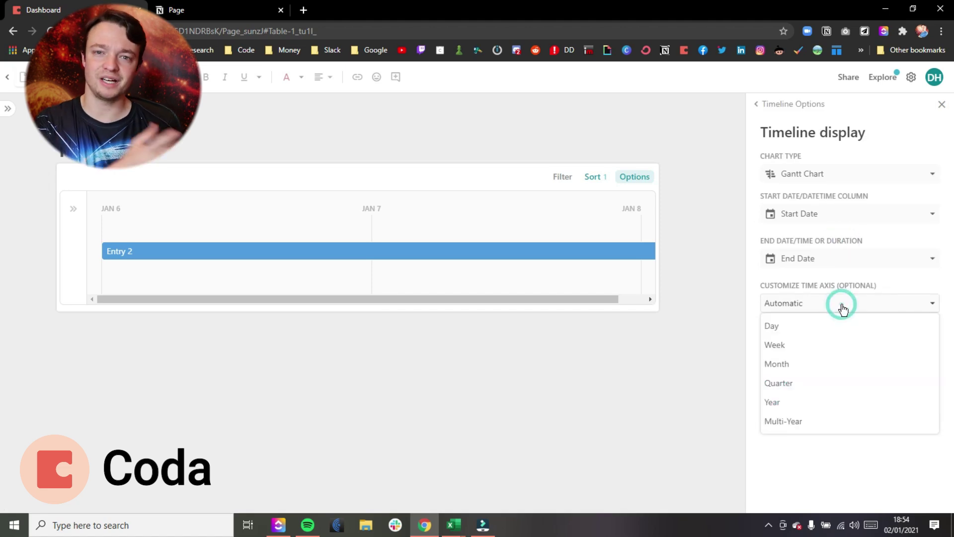
pyautogui.click(828, 406)
pyautogui.click(825, 356)
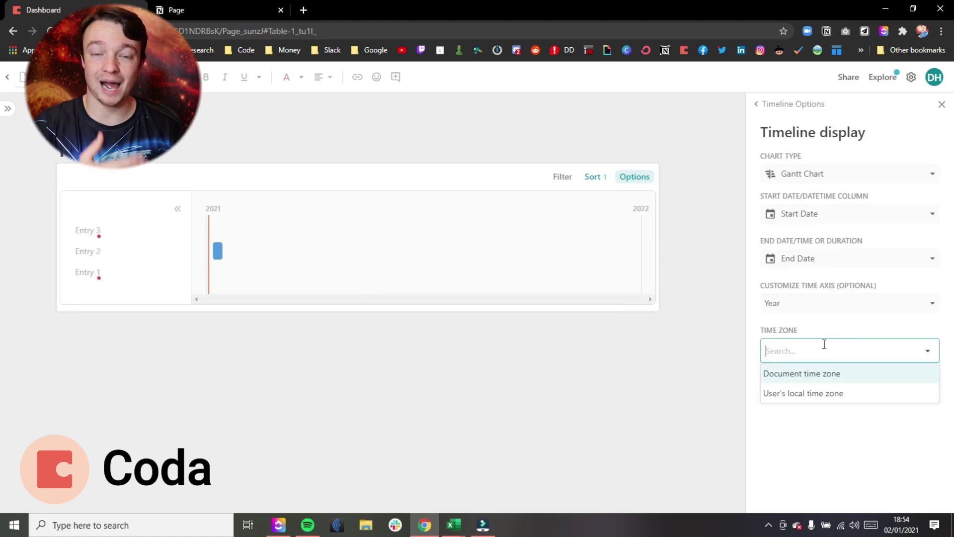
pyautogui.click(821, 324)
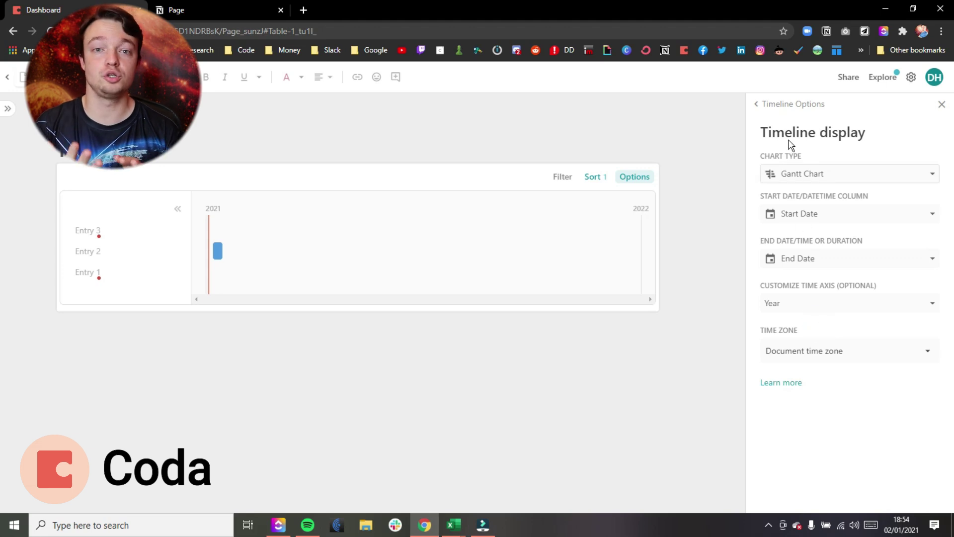
pyautogui.click(785, 104)
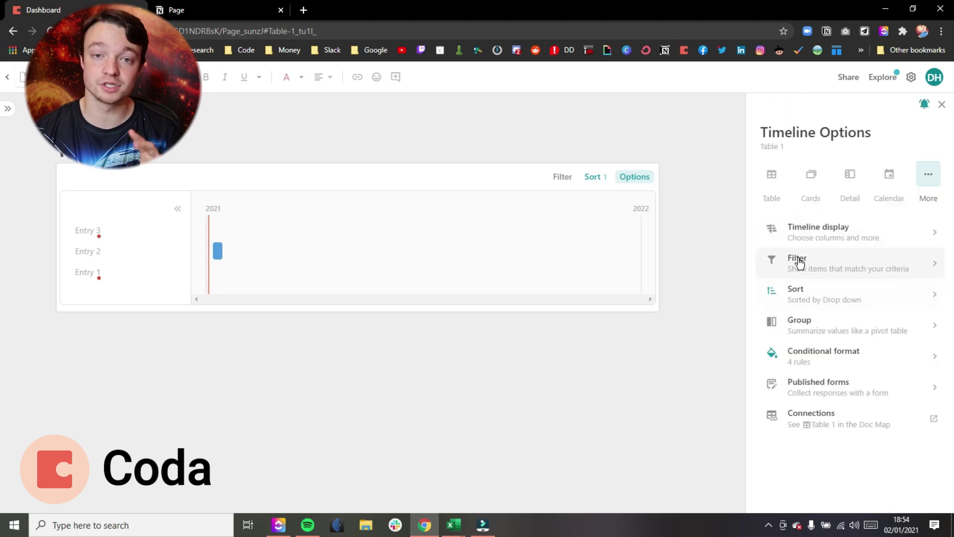
# Step: Group the timeline entries by the Number column
pyautogui.click(861, 260)
pyautogui.click(788, 104)
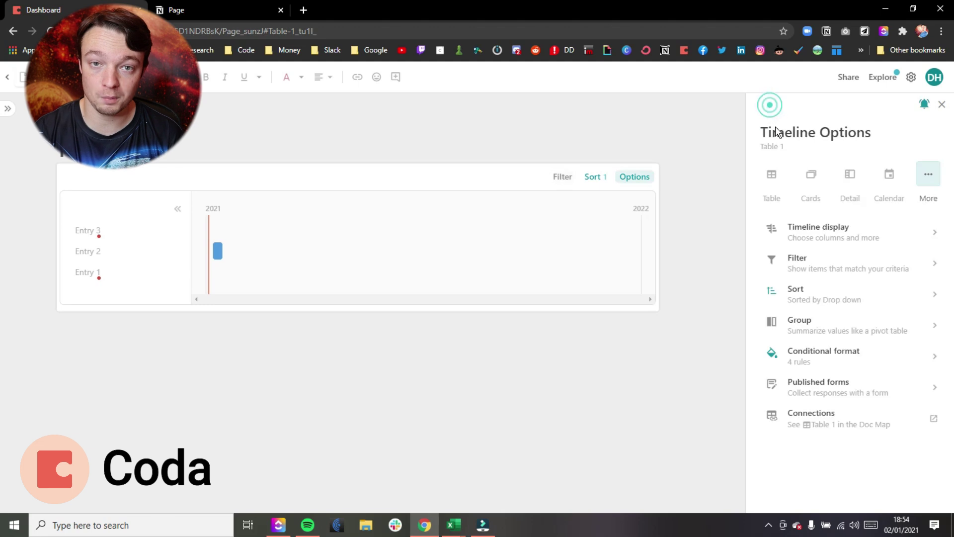
pyautogui.click(808, 329)
pyautogui.click(794, 216)
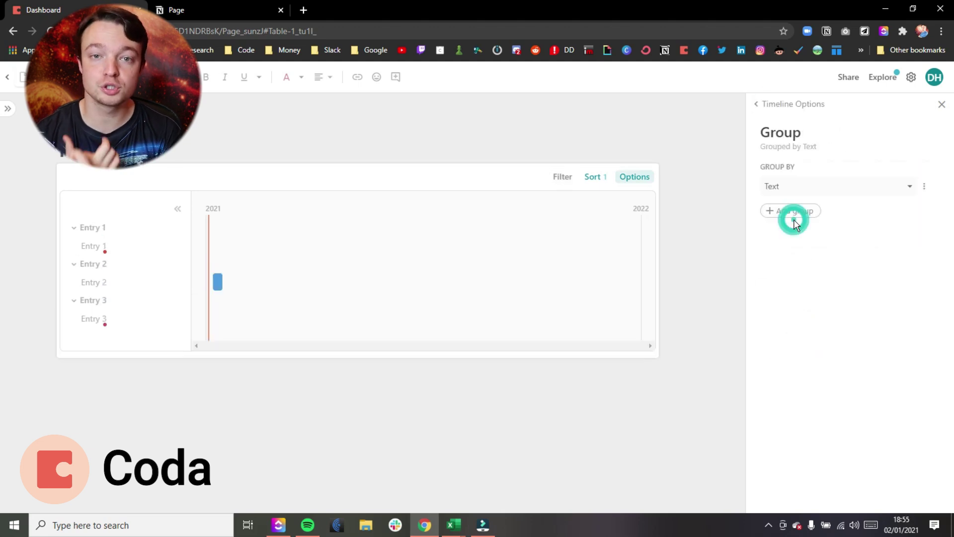
pyautogui.click(790, 194)
pyautogui.click(794, 271)
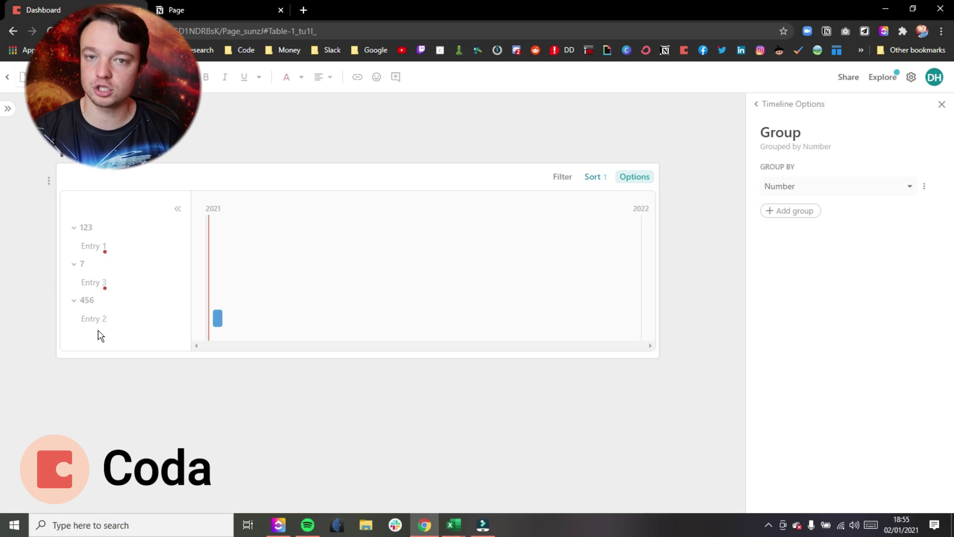
pyautogui.click(761, 108)
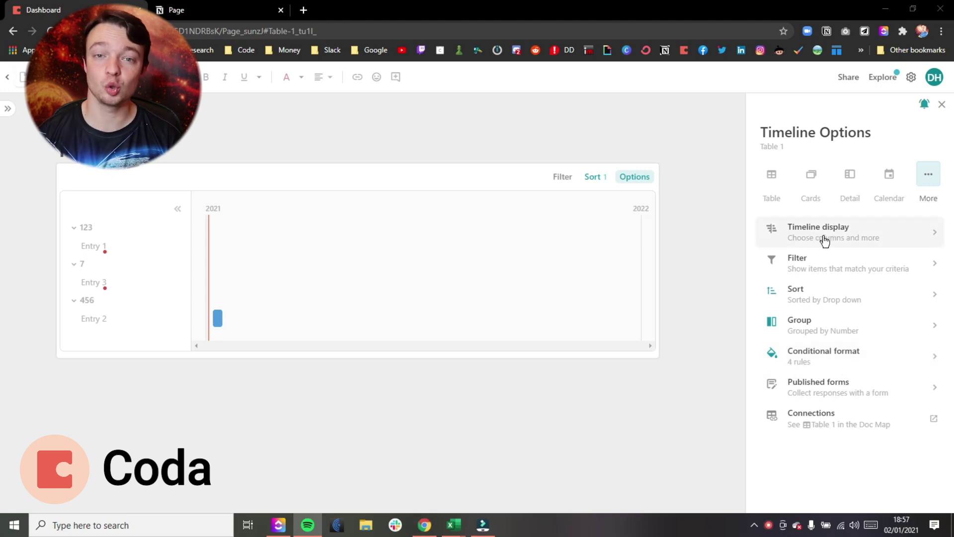
# Step: Change the display to a Bar Chart, after trying Pie and Line charts
pyautogui.click(825, 238)
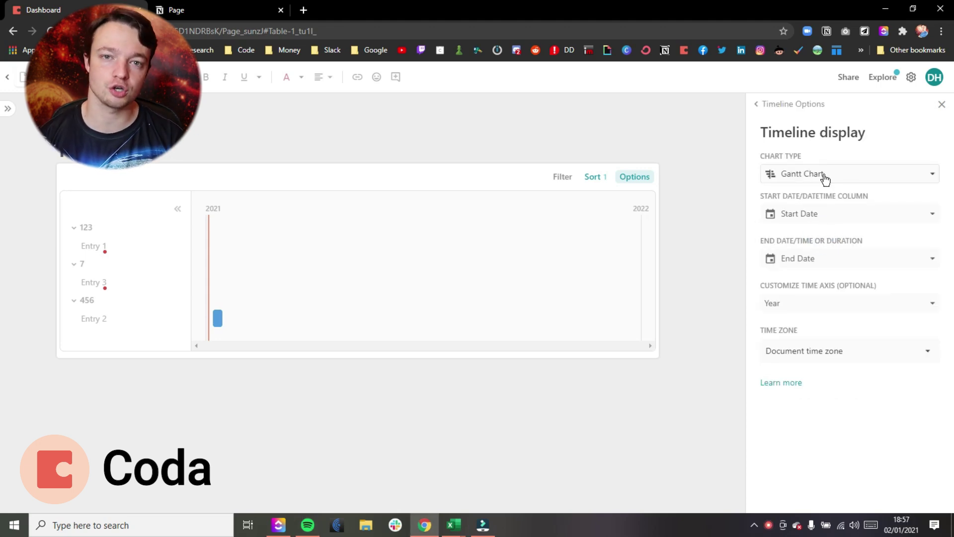
pyautogui.click(849, 178)
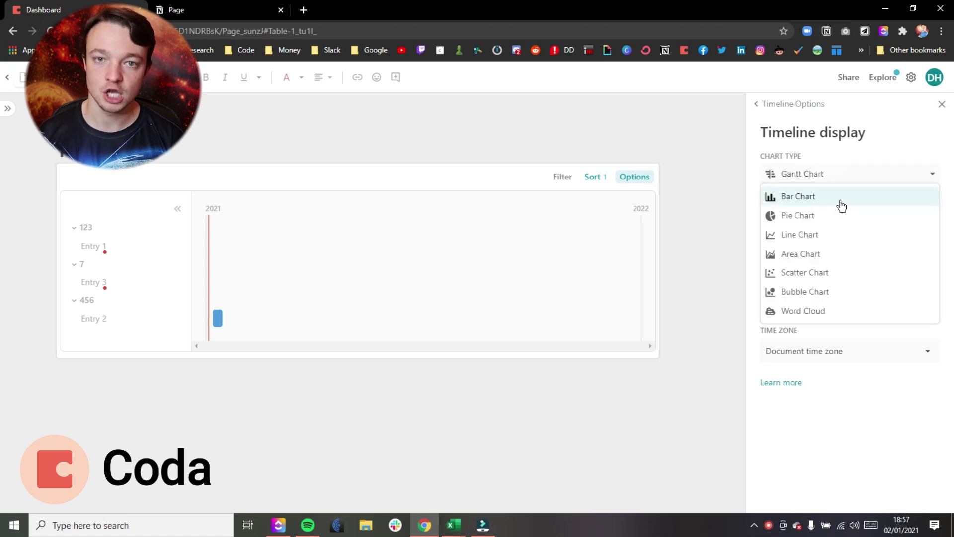
pyautogui.click(841, 205)
pyautogui.click(837, 182)
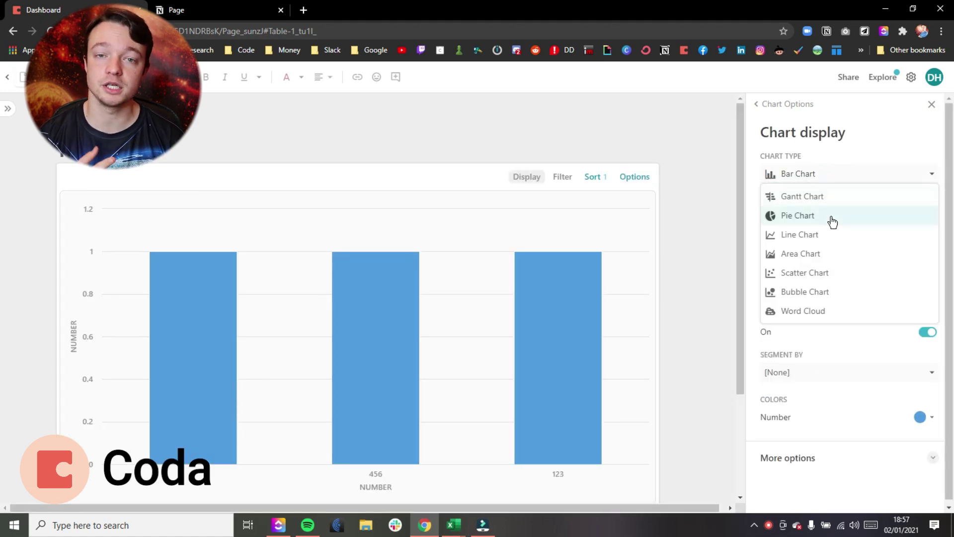
pyautogui.click(832, 221)
pyautogui.click(834, 181)
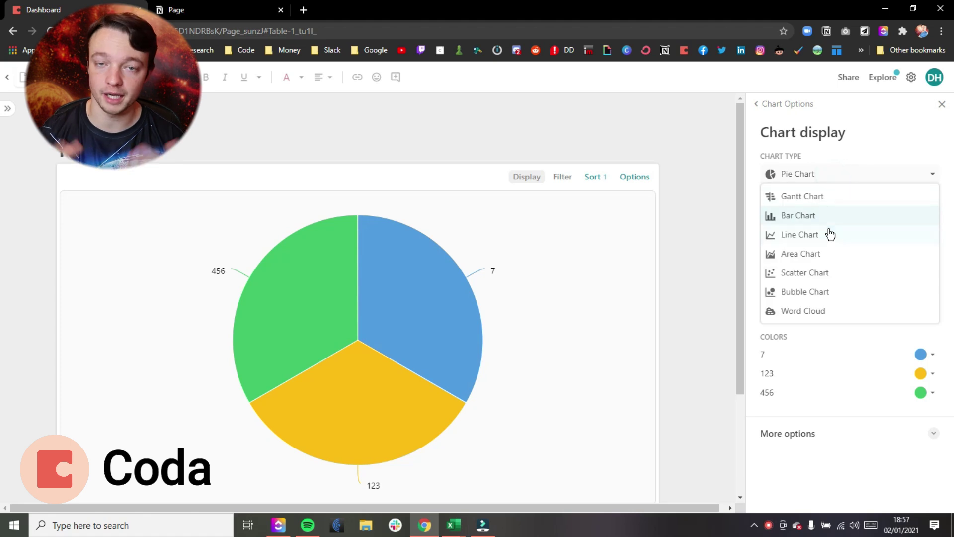
pyautogui.click(829, 235)
pyautogui.click(832, 177)
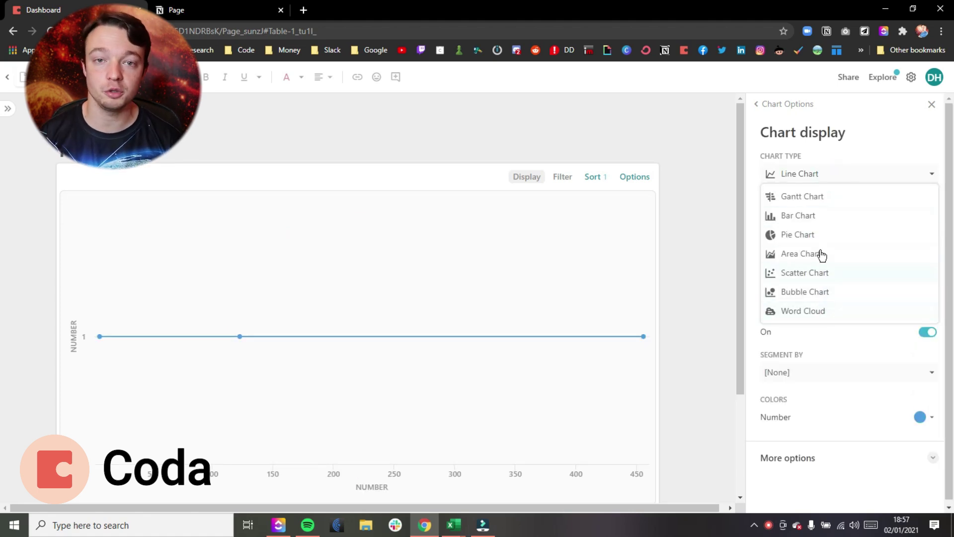
pyautogui.click(818, 217)
# Step: Keep Number as the chart values with no segmenting, and set orientation to Horizontal
pyautogui.click(843, 271)
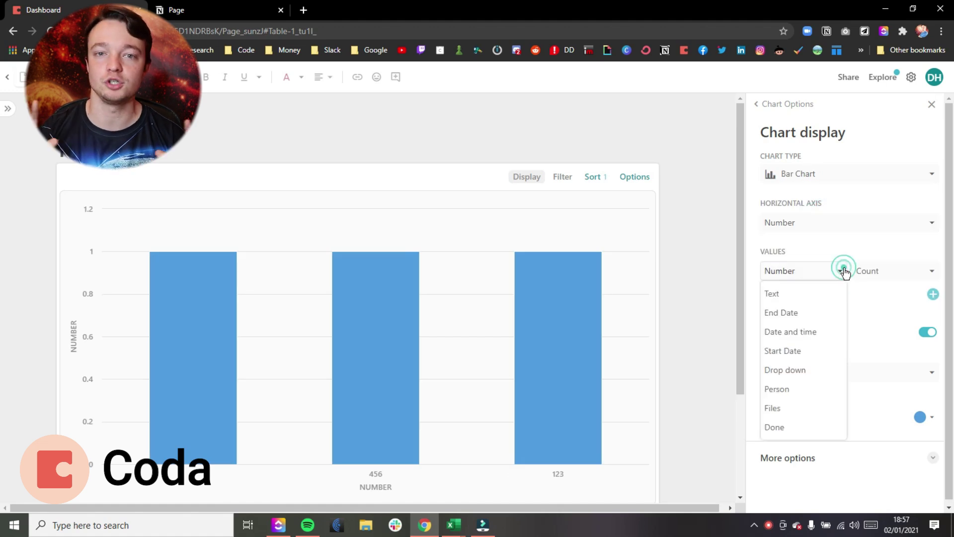
pyautogui.click(876, 309)
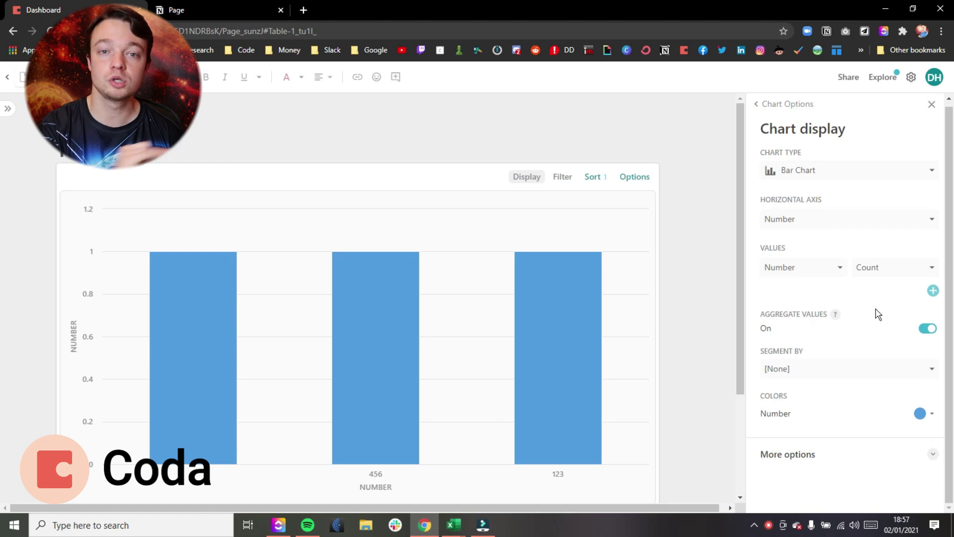
pyautogui.click(813, 368)
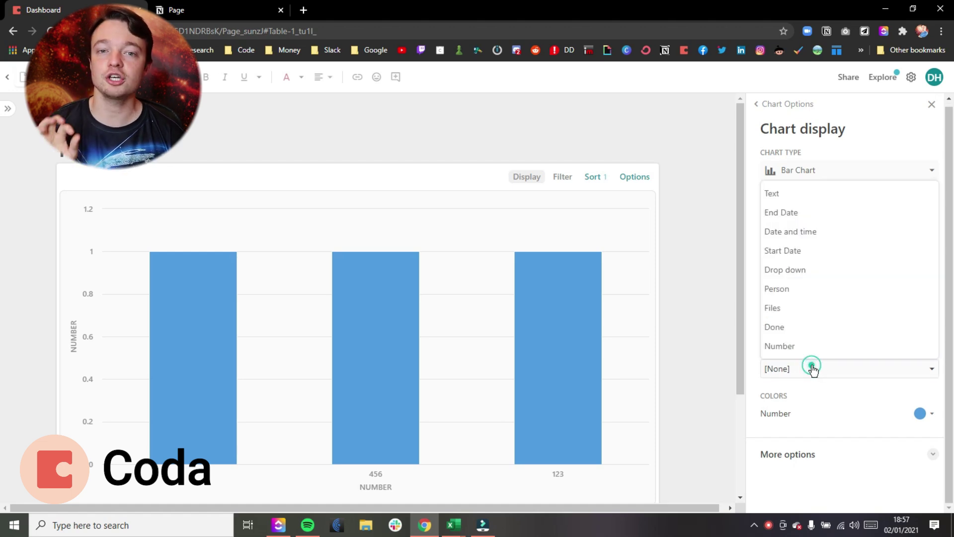
pyautogui.click(827, 143)
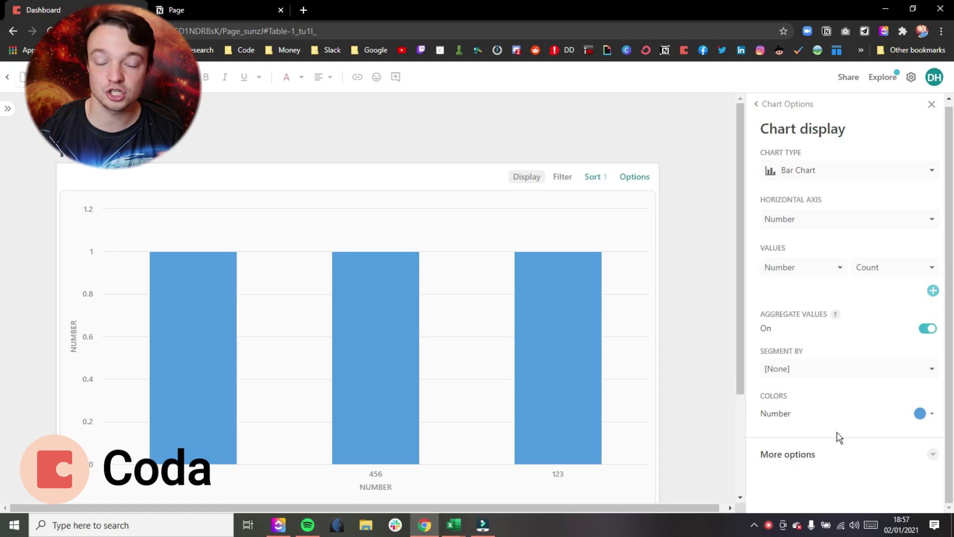
pyautogui.click(822, 465)
pyautogui.scroll(-4, 830, 432)
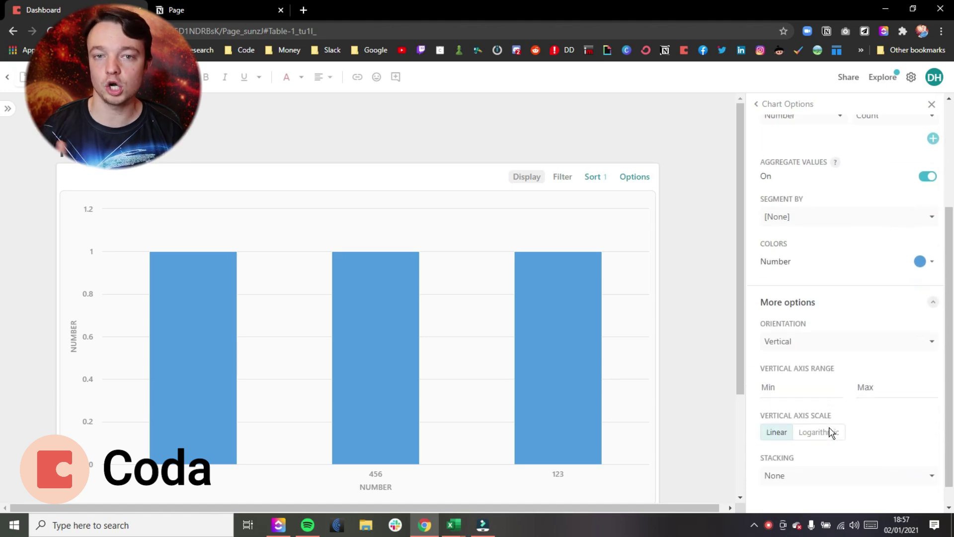
pyautogui.click(798, 319)
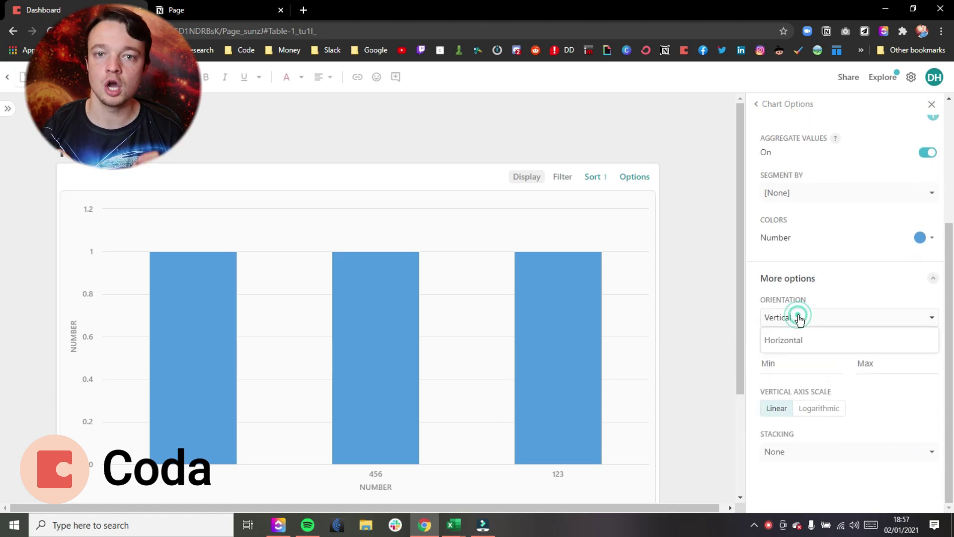
pyautogui.click(797, 345)
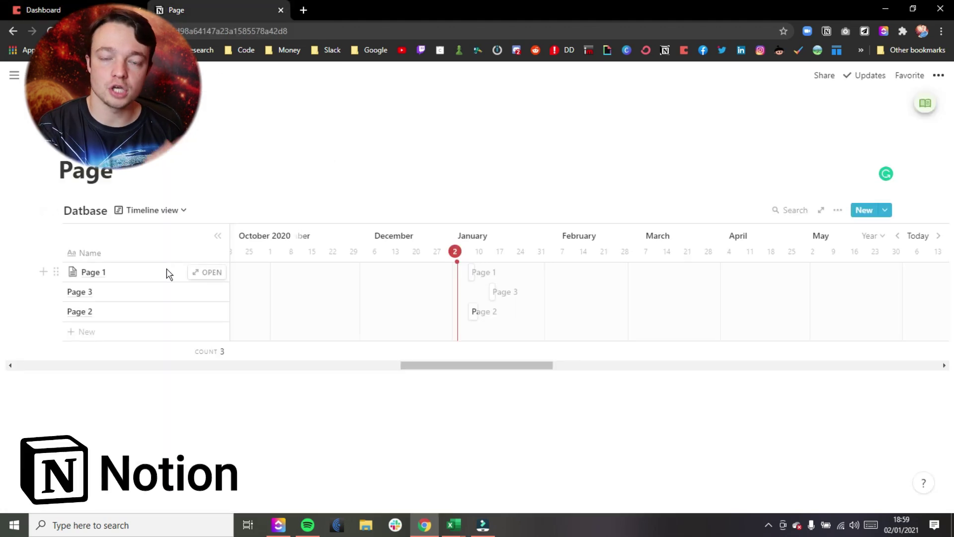
# Step: Open Page 1 in Notion and delete its empty Untitled table
pyautogui.click(210, 274)
pyautogui.scroll(-3, 348, 293)
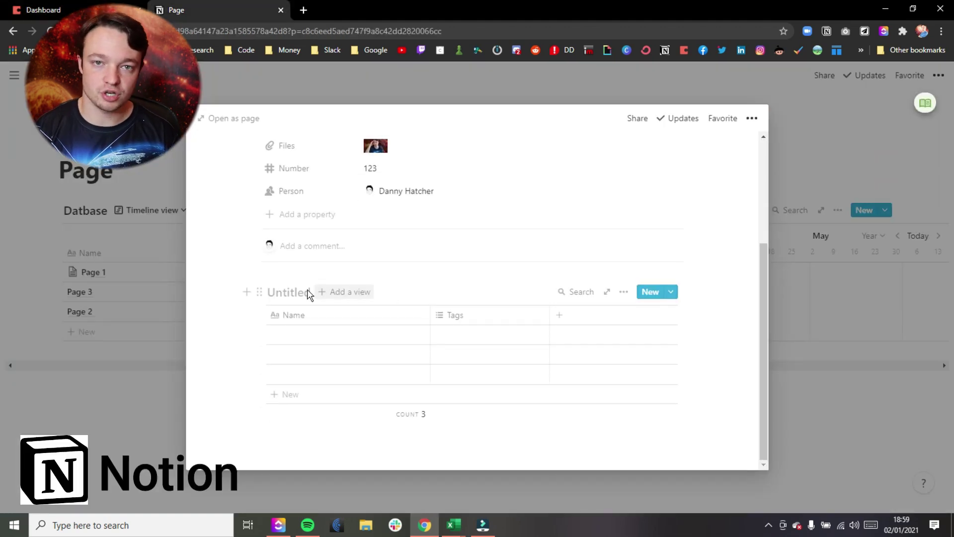
pyautogui.click(259, 292)
pyautogui.click(290, 318)
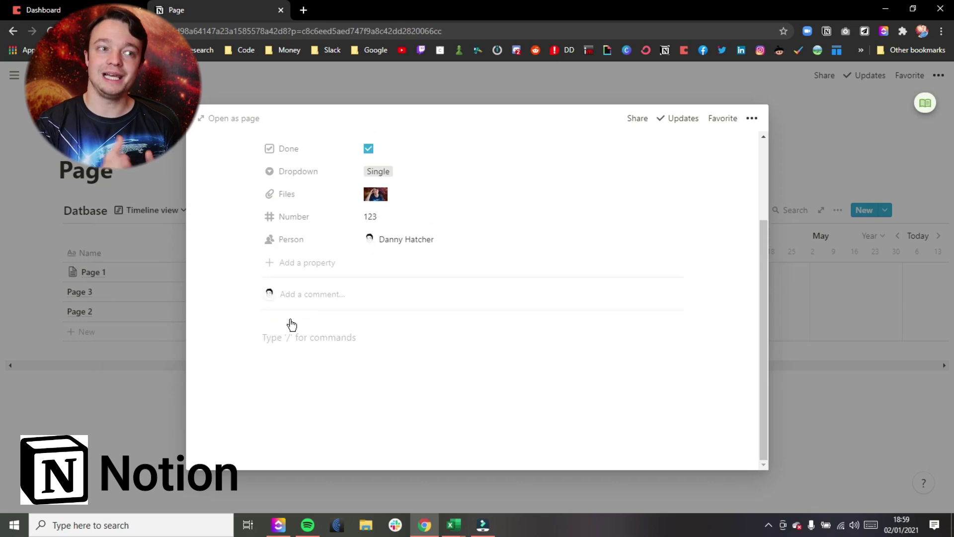
# Step: Insert a linked view of the existing Database with /linked, then return to Coda
pyautogui.write('/linked')
pyautogui.click(363, 315)
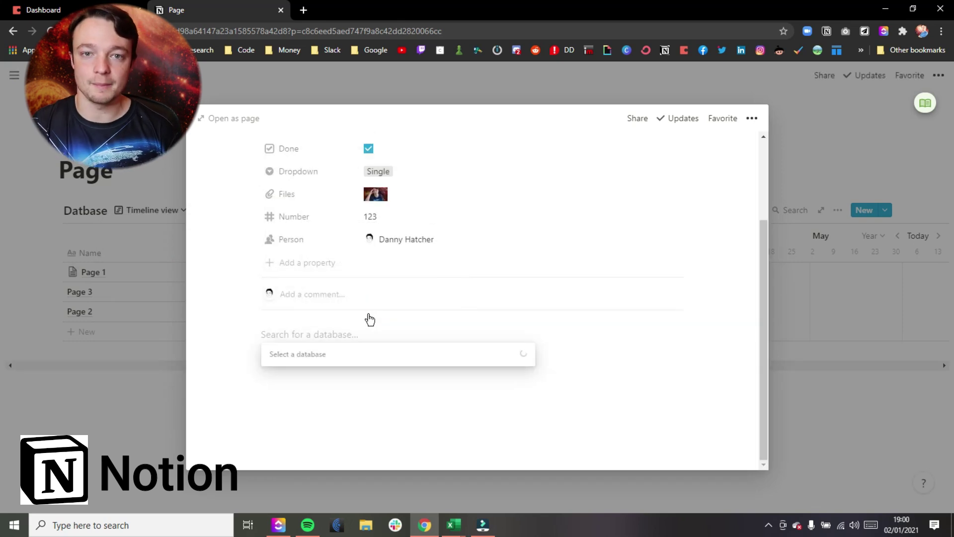
pyautogui.scroll(-10, 355, 314)
pyautogui.scroll(3, 354, 313)
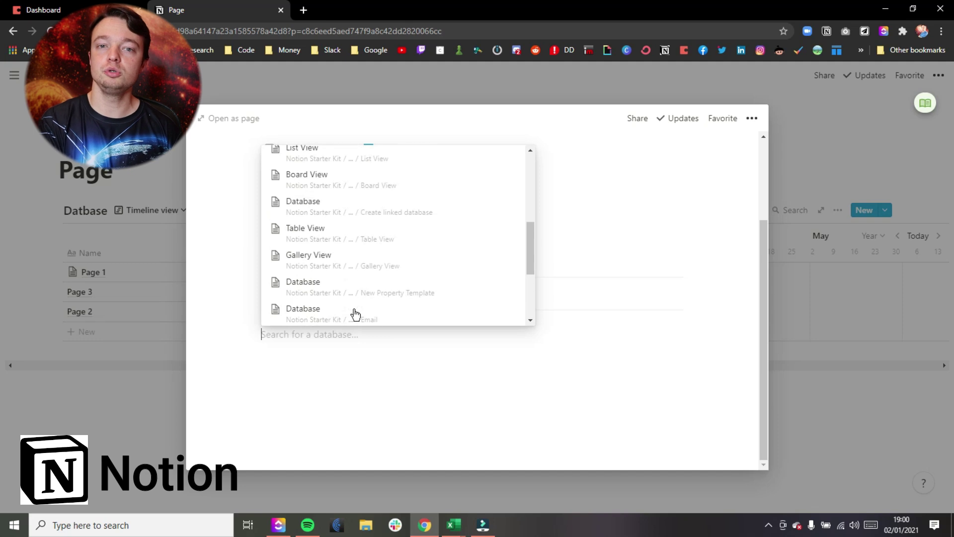
pyautogui.click(336, 302)
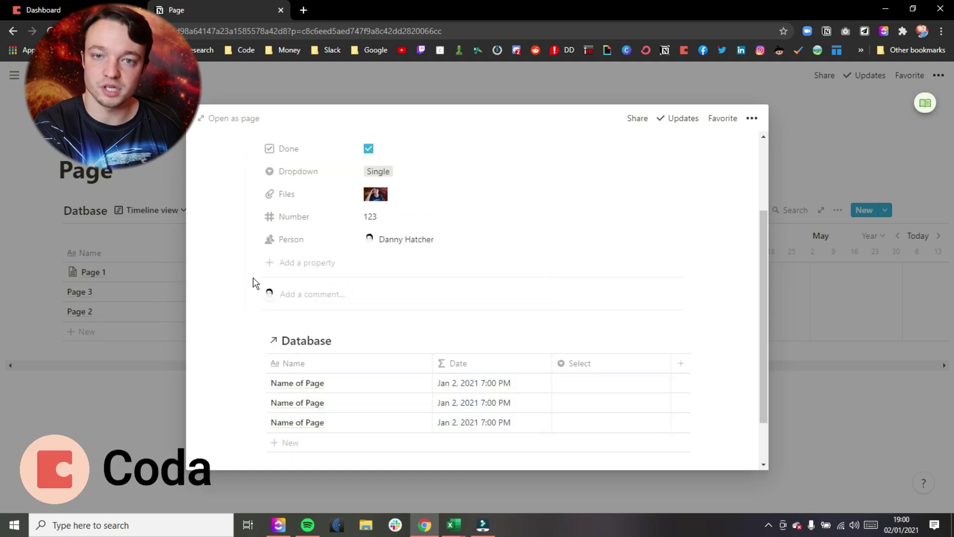
pyautogui.click(60, 10)
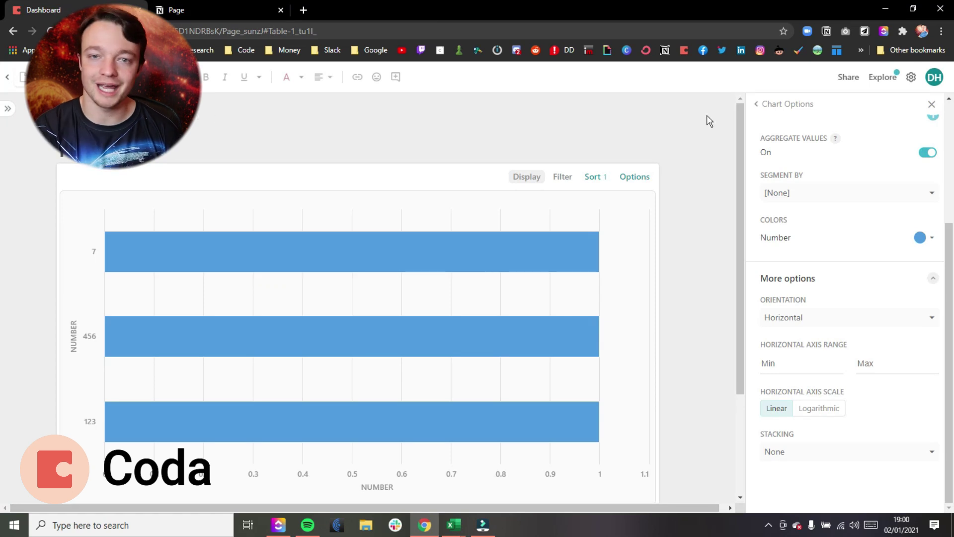
# Step: Switch Table 1's chart display back to a table and close the options panel
pyautogui.click(767, 103)
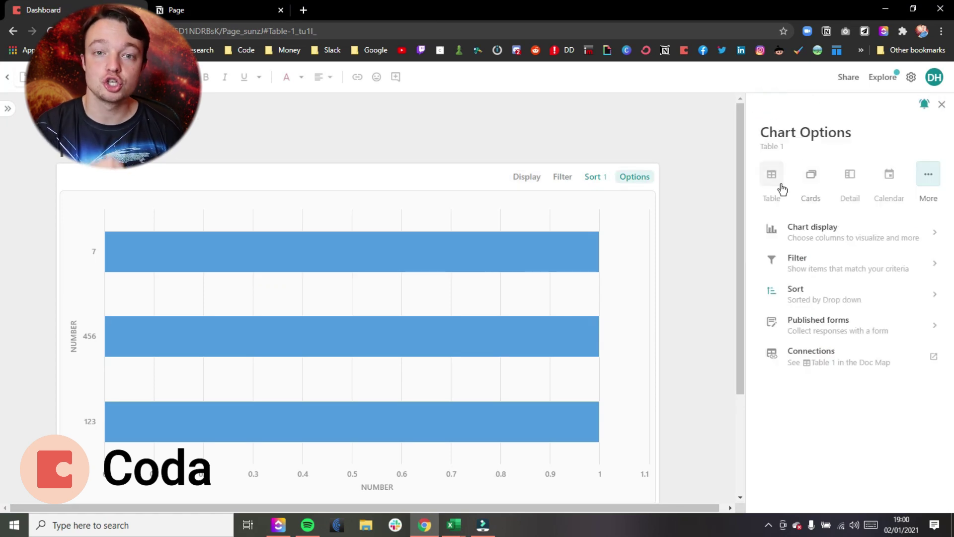
pyautogui.click(779, 186)
pyautogui.click(942, 104)
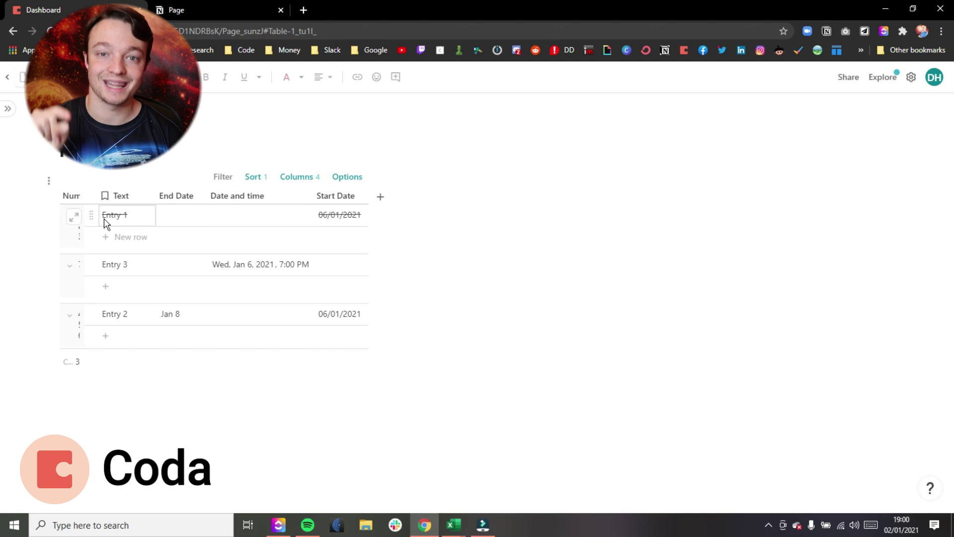
# Step: Make the new column a Text column and mention Table 1 in Entry 1's cell
pyautogui.click(381, 198)
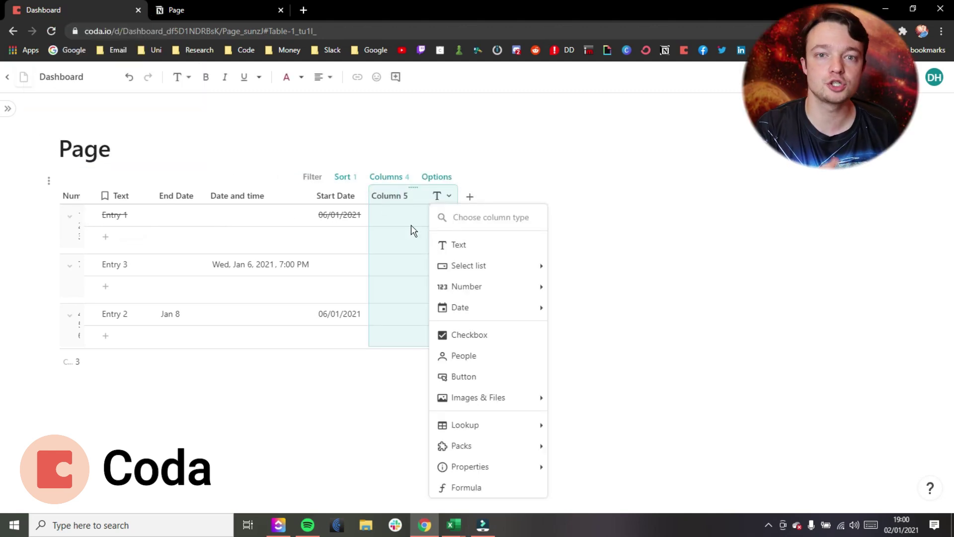
pyautogui.click(455, 245)
pyautogui.click(396, 217)
pyautogui.write('@')
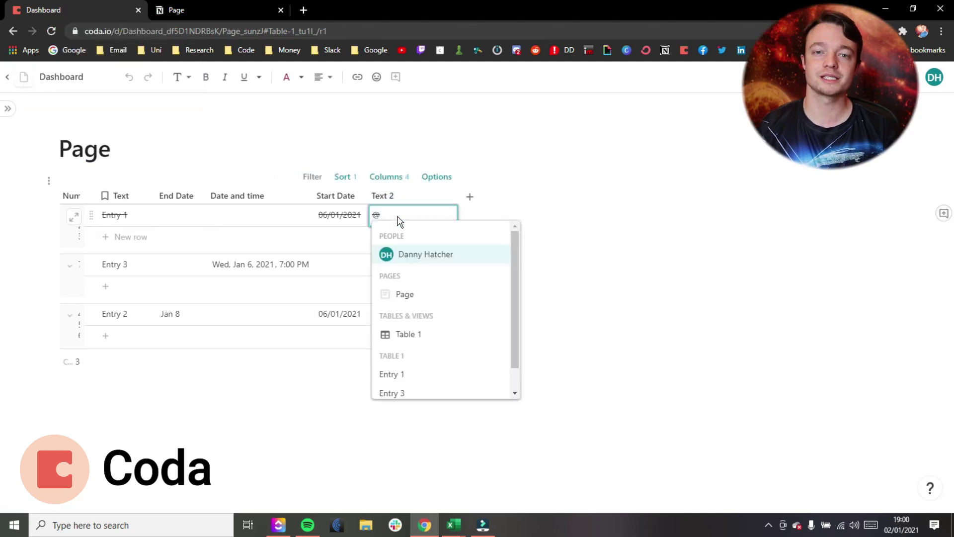
pyautogui.scroll(-1, 428, 334)
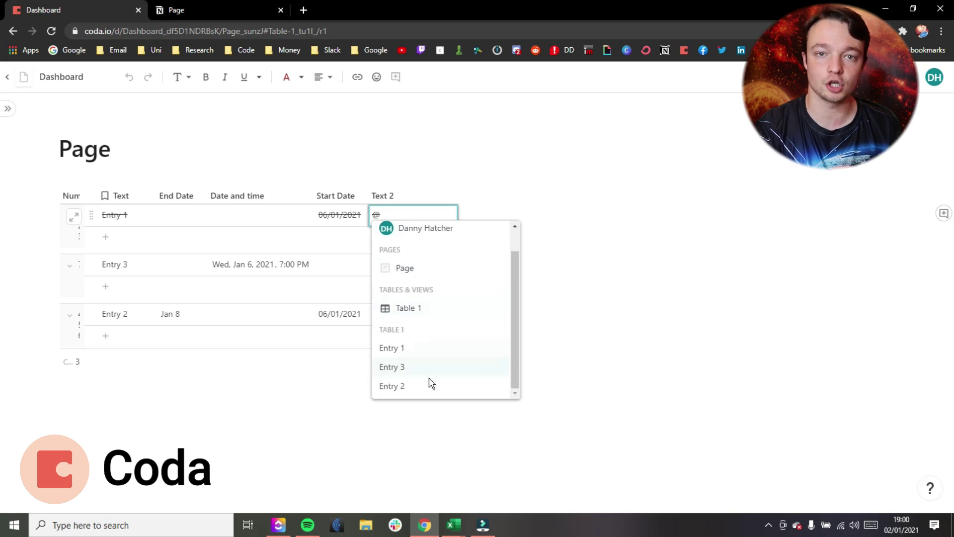
pyautogui.scroll(1, 428, 326)
pyautogui.click(418, 334)
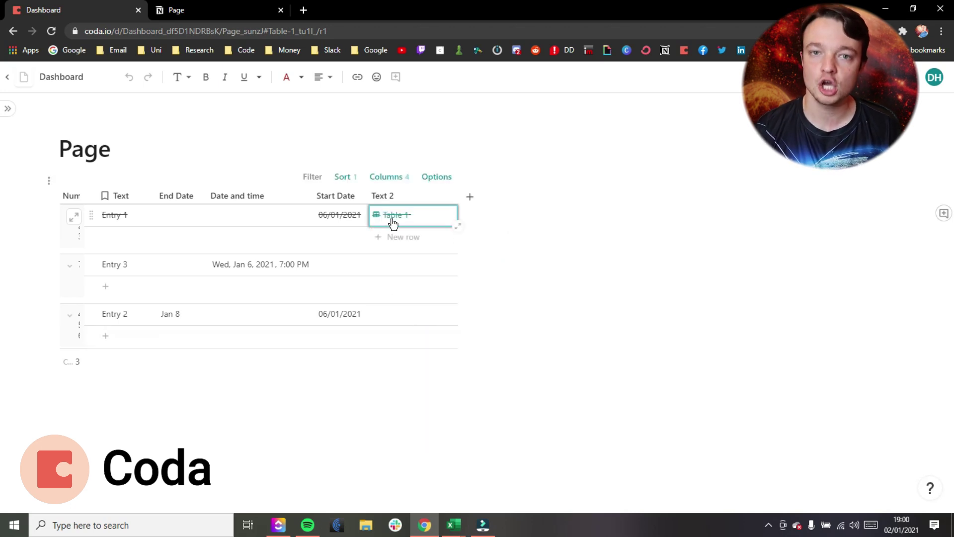
pyautogui.click(393, 219)
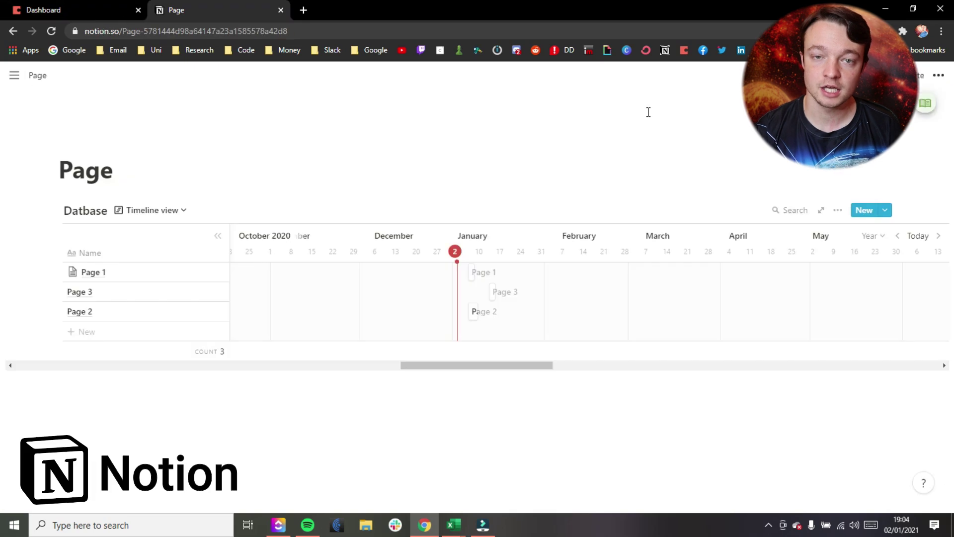
# Step: Paste the Datbase link below the timeline to create a linked table view
pyautogui.click(56, 210)
pyautogui.click(96, 189)
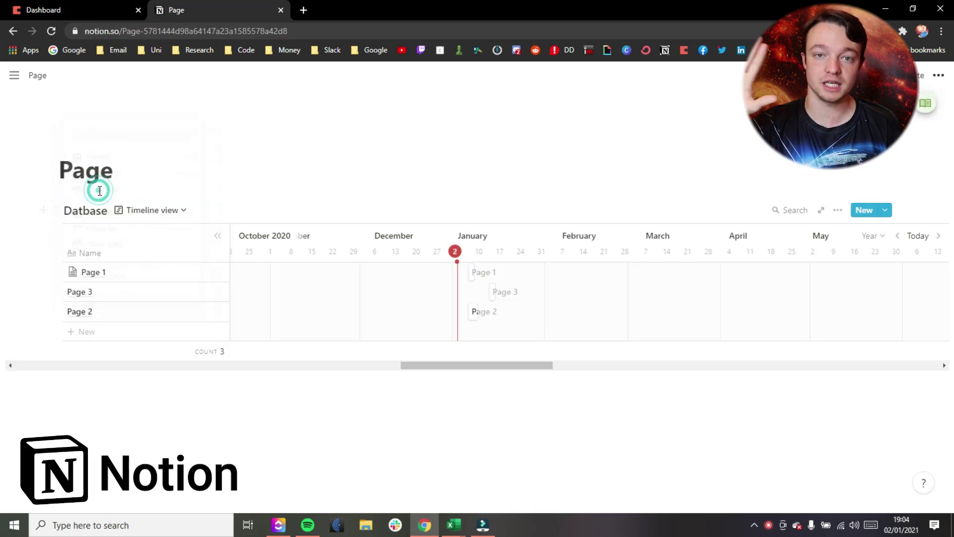
pyautogui.click(105, 392)
pyautogui.hotkey('ctrl', 'v')
pyautogui.click(526, 434)
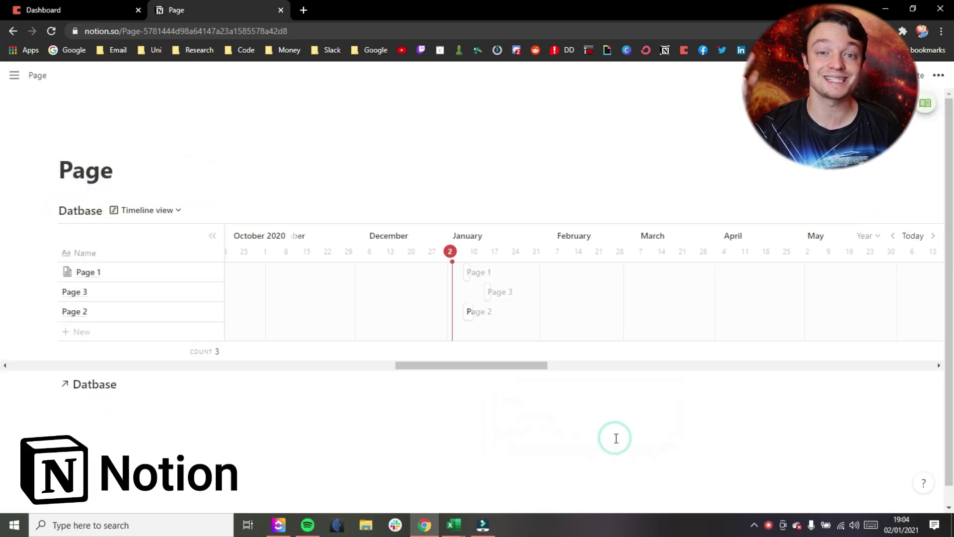
pyautogui.scroll(-2, 431, 395)
pyautogui.scroll(1, 92, 283)
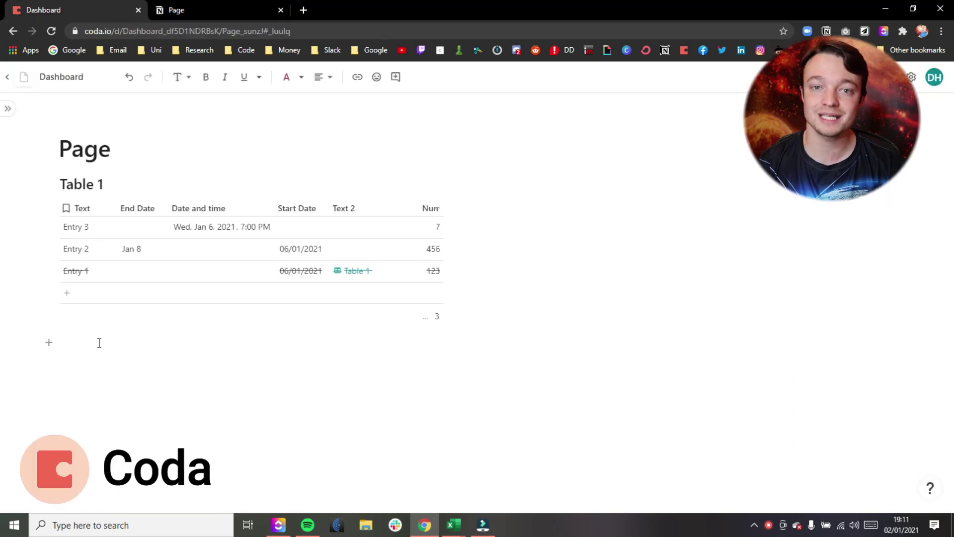
pyautogui.click(99, 342)
# Step: Insert a /table view based on Table 1 and rename its heading to 'Table 2nd view'
pyautogui.write('/table')
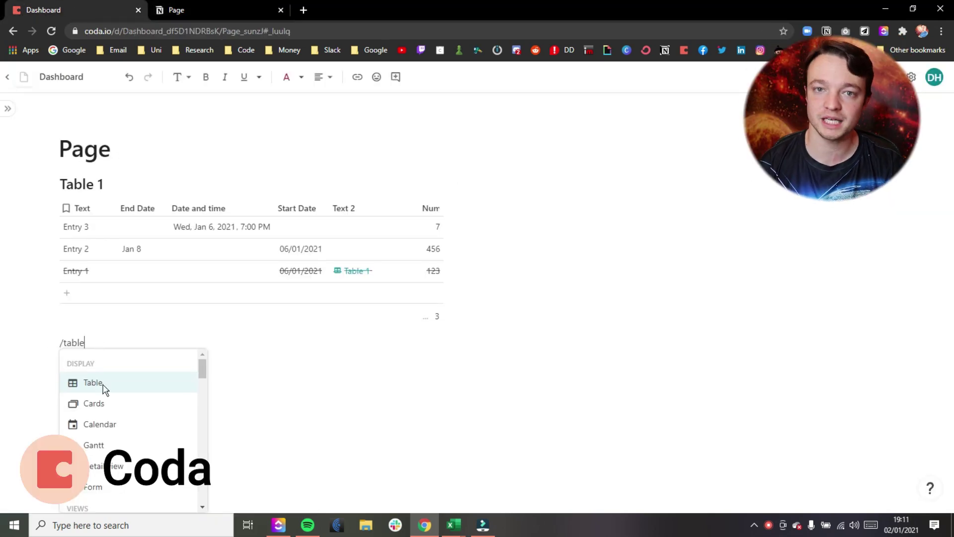
pyautogui.click(103, 384)
pyautogui.click(247, 321)
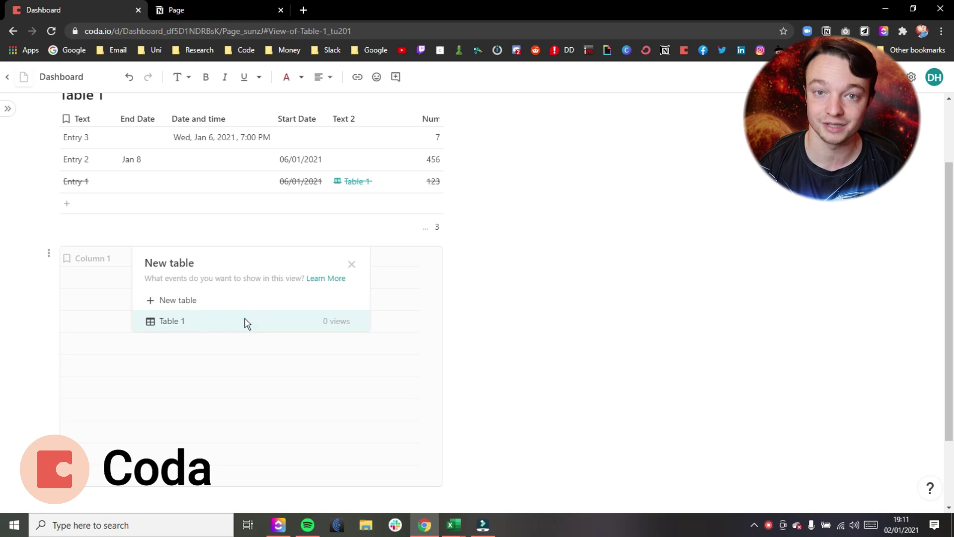
pyautogui.click(119, 235)
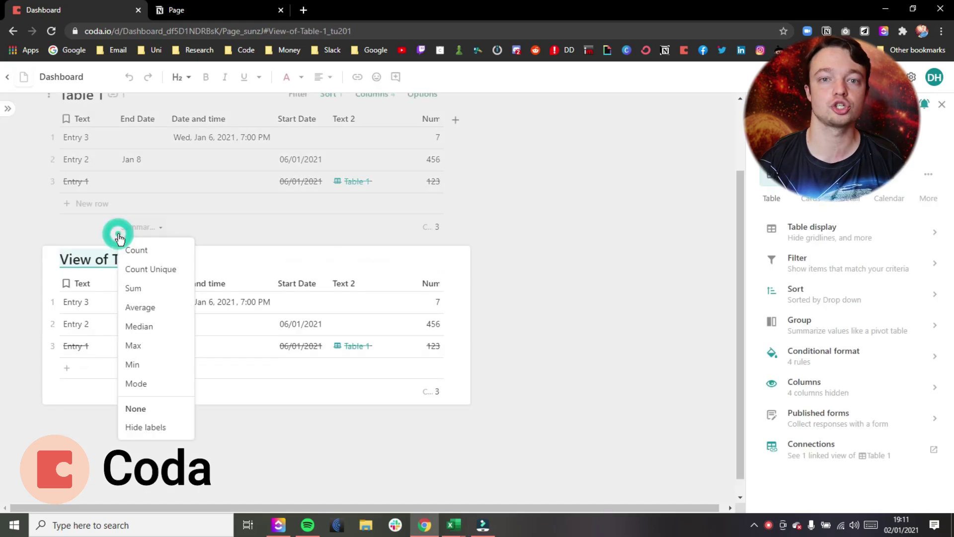
pyautogui.click(550, 266)
pyautogui.scroll(2, 437, 240)
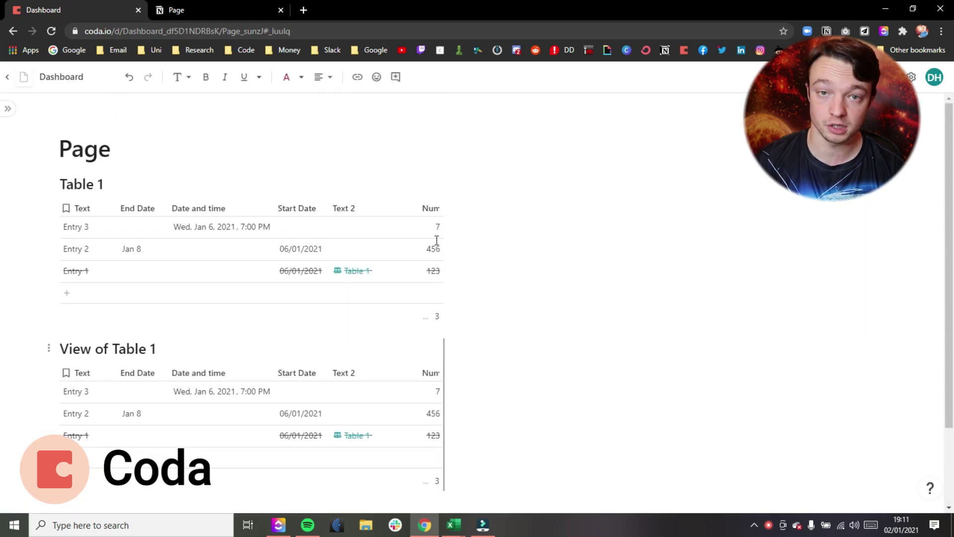
pyautogui.click(109, 348)
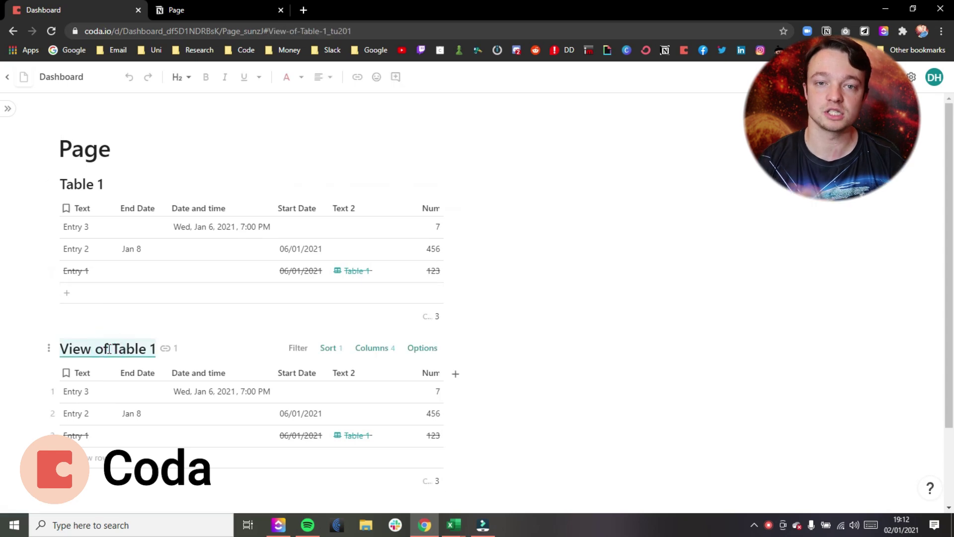
pyautogui.tripleClick(109, 349)
pyautogui.write('Table 2nd view')
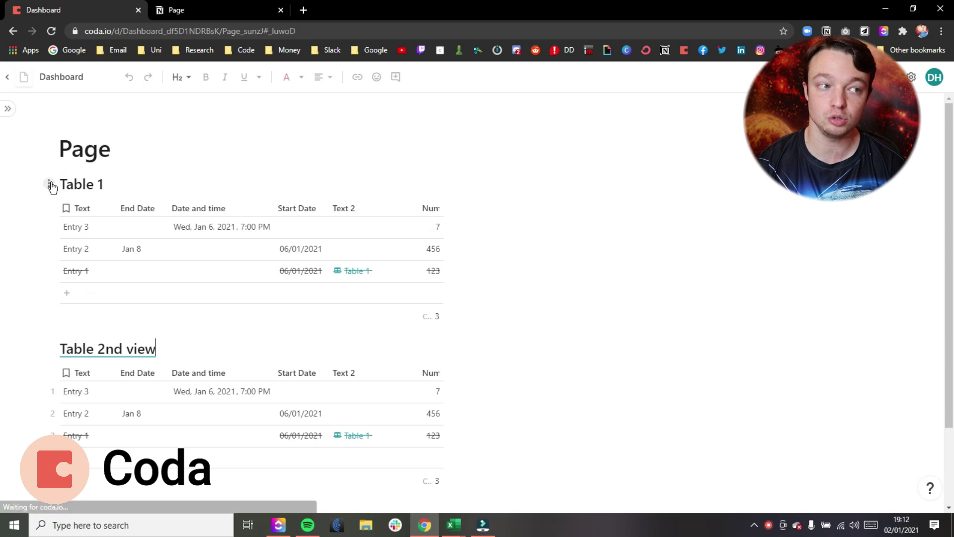
# Step: Hide Table 1's title from its block options menu
pyautogui.click(48, 184)
pyautogui.click(72, 252)
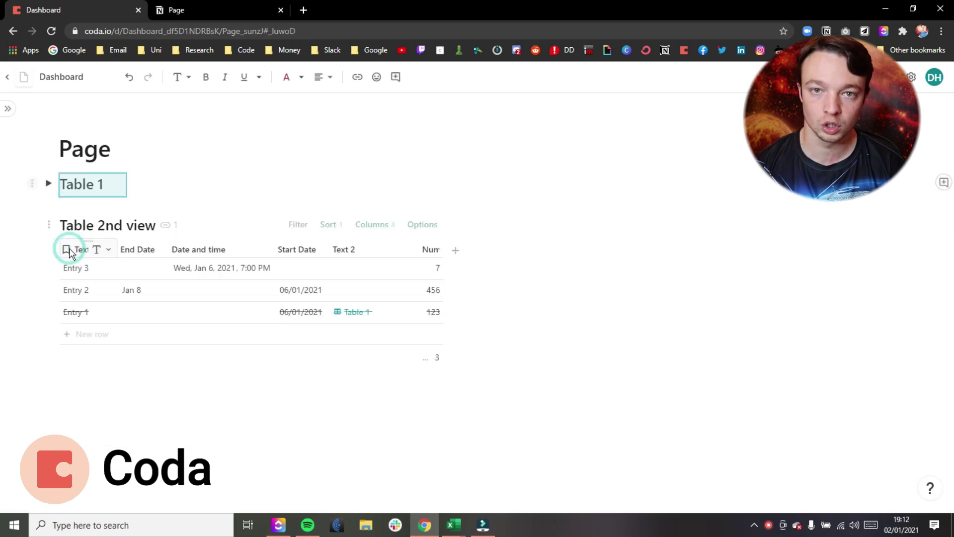
pyautogui.click(49, 184)
pyautogui.click(49, 184)
pyautogui.click(49, 184)
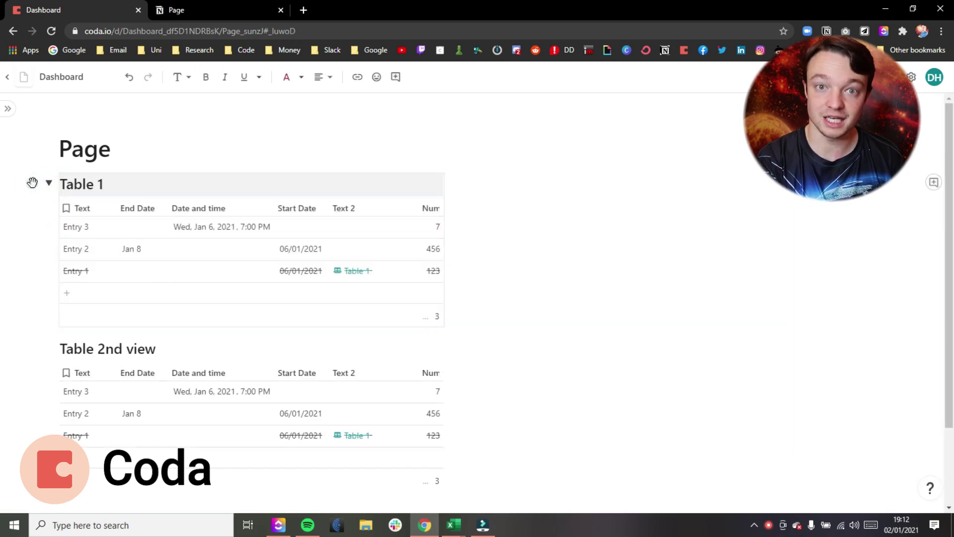
pyautogui.click(32, 183)
pyautogui.click(55, 222)
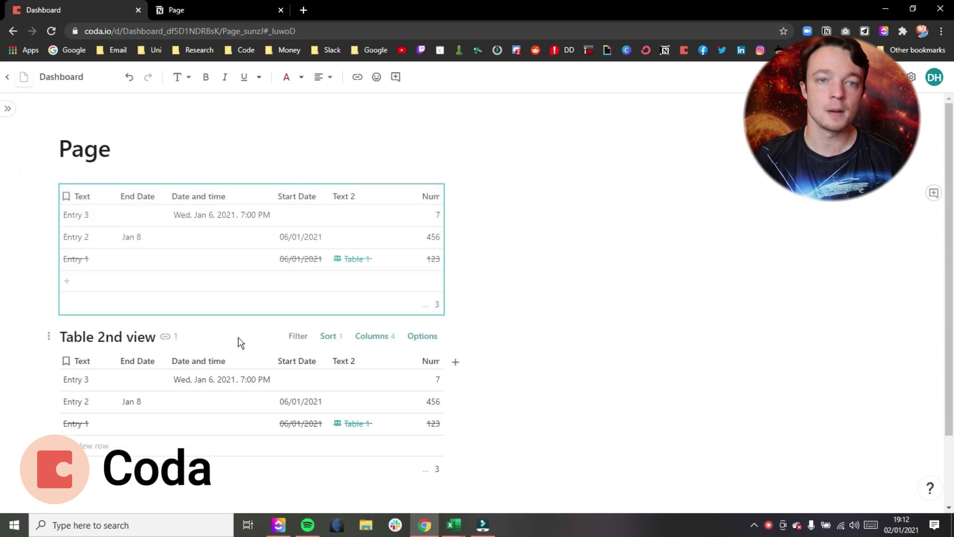
# Step: Unlink and relink Page 1 in Entry 3's Table 2 cell
pyautogui.click(458, 183)
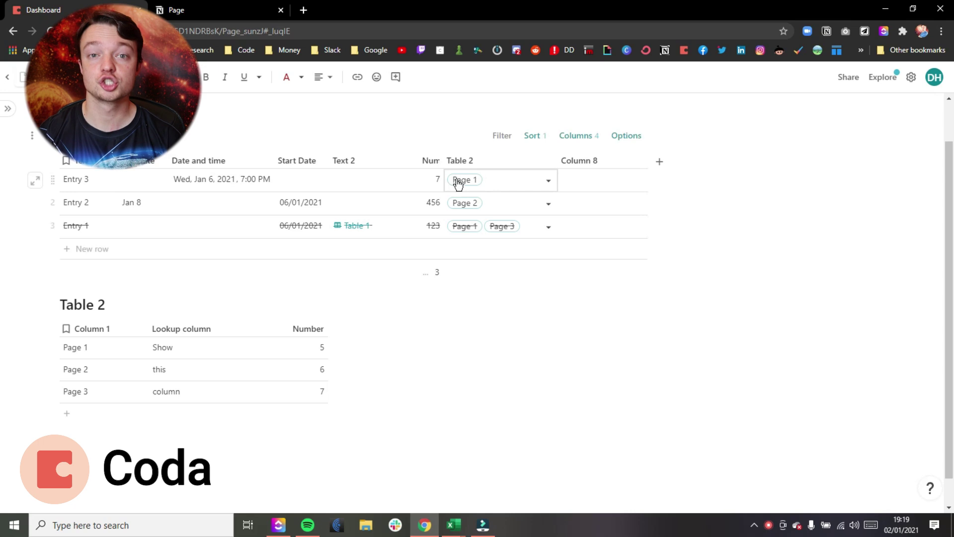
pyautogui.click(548, 183)
pyautogui.click(488, 199)
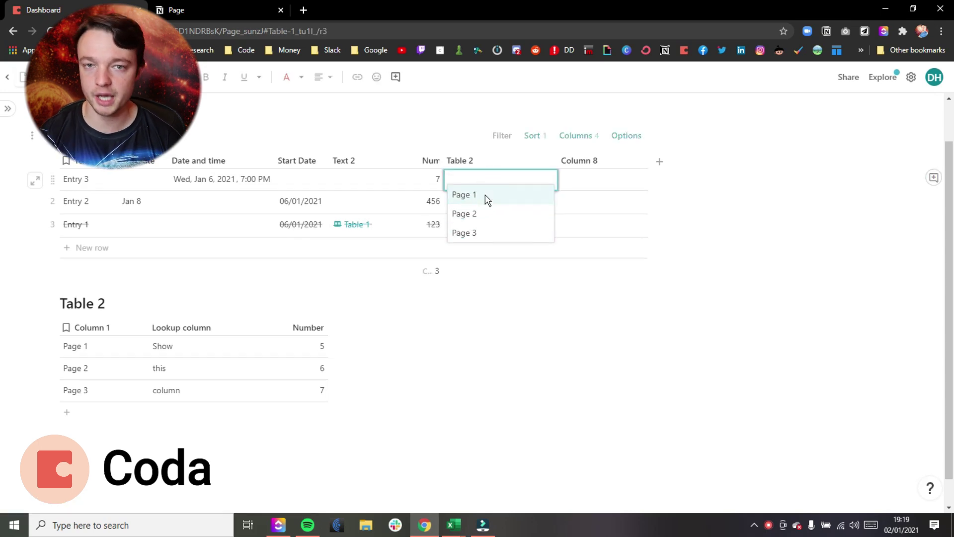
pyautogui.click(488, 199)
pyautogui.click(464, 180)
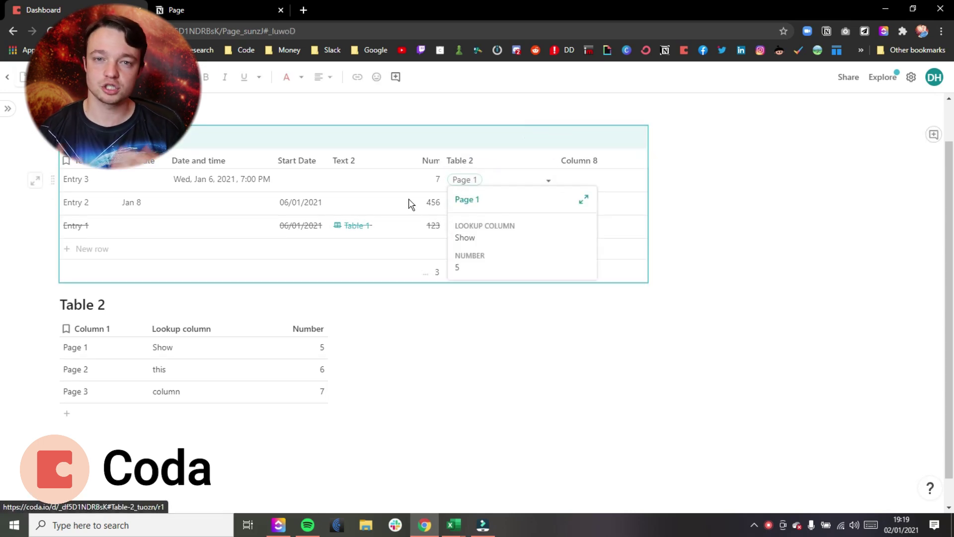
# Step: Change Column 8's type to the Sum of Table 2's Number values
pyautogui.click(638, 160)
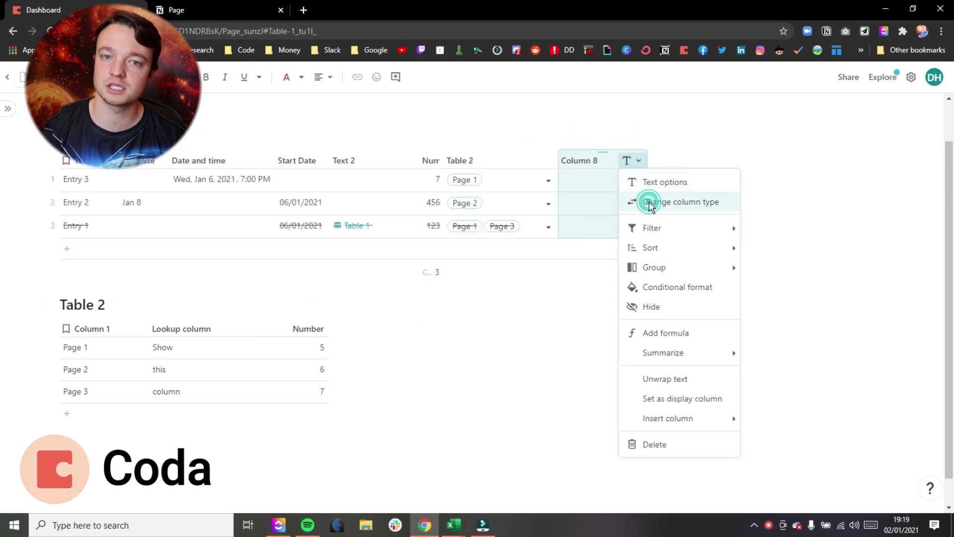
pyautogui.click(651, 204)
pyautogui.moveTo(763, 211)
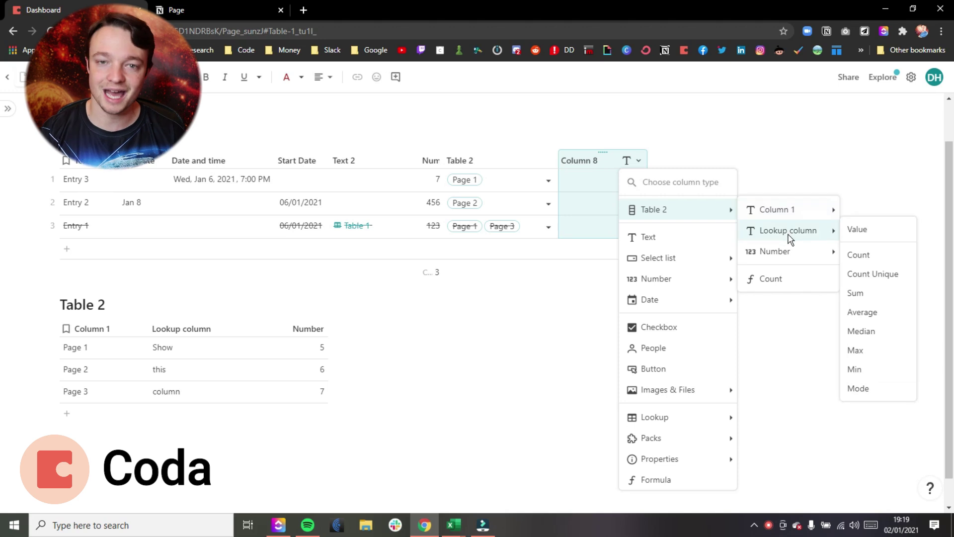
pyautogui.moveTo(810, 253)
pyautogui.click(867, 312)
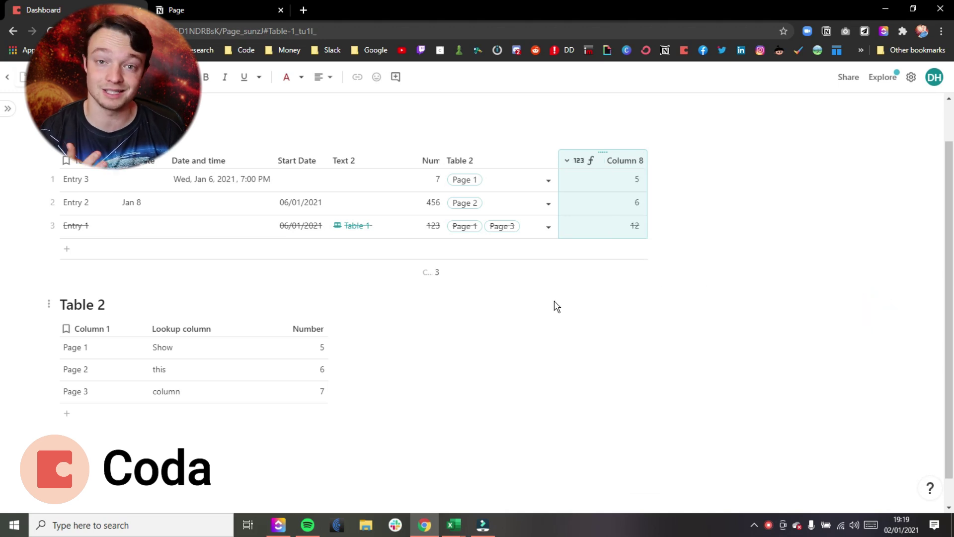
pyautogui.click(508, 324)
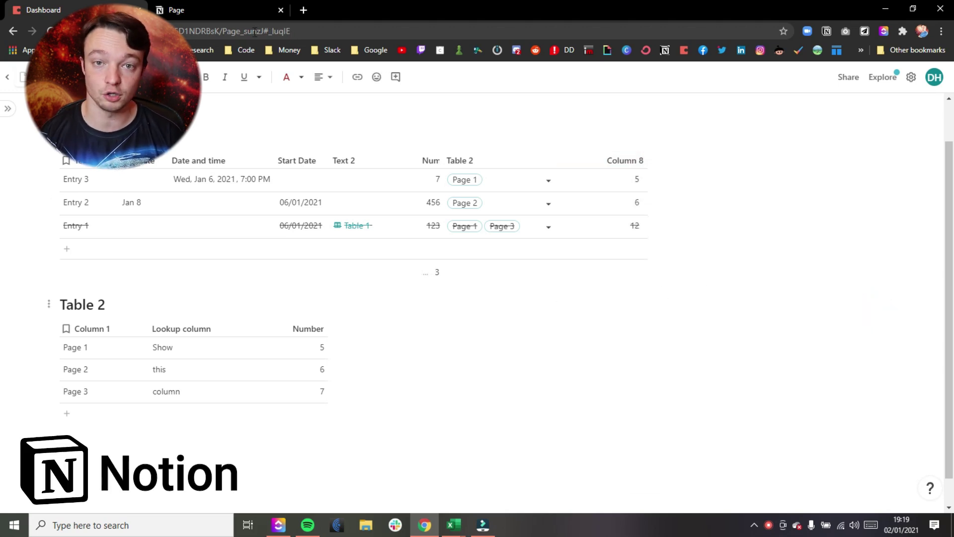
# Step: In Notion, inspect Page 1's Dataabse 2 relation and its Rollup settings summing Number
pyautogui.click(183, 10)
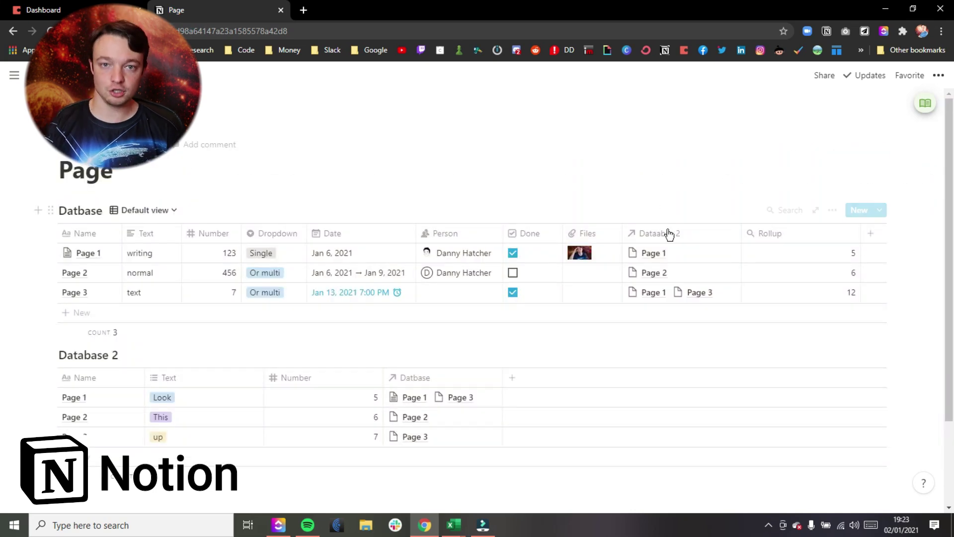
pyautogui.click(678, 254)
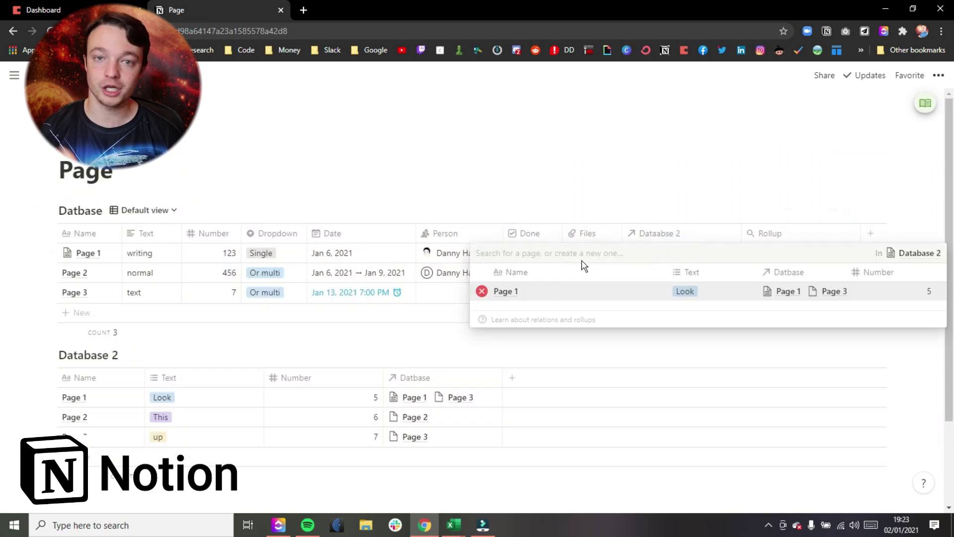
pyautogui.click(679, 216)
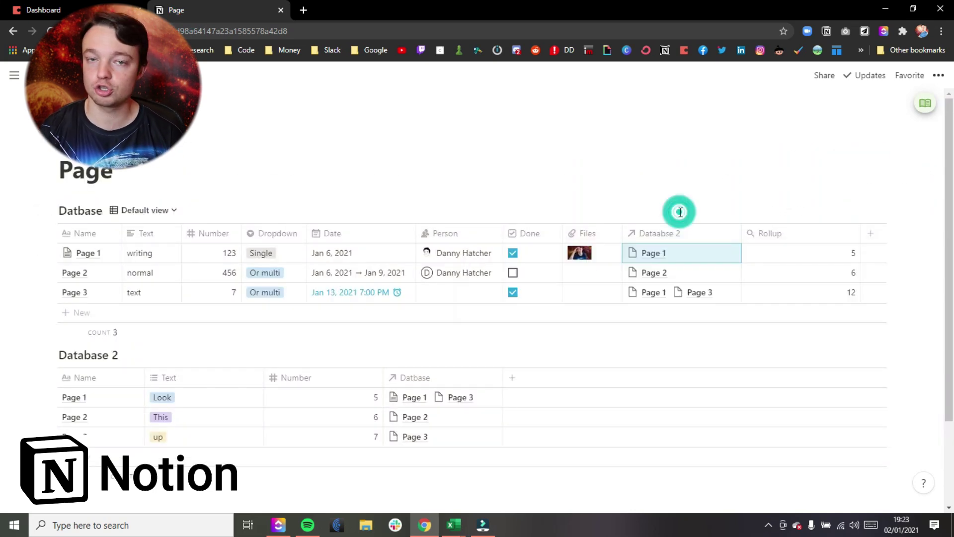
pyautogui.click(839, 258)
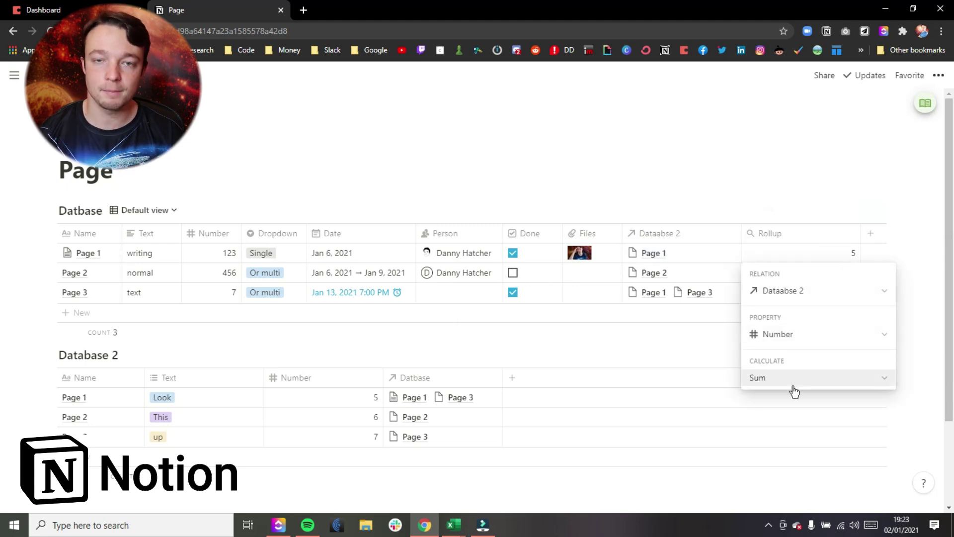
pyautogui.click(792, 206)
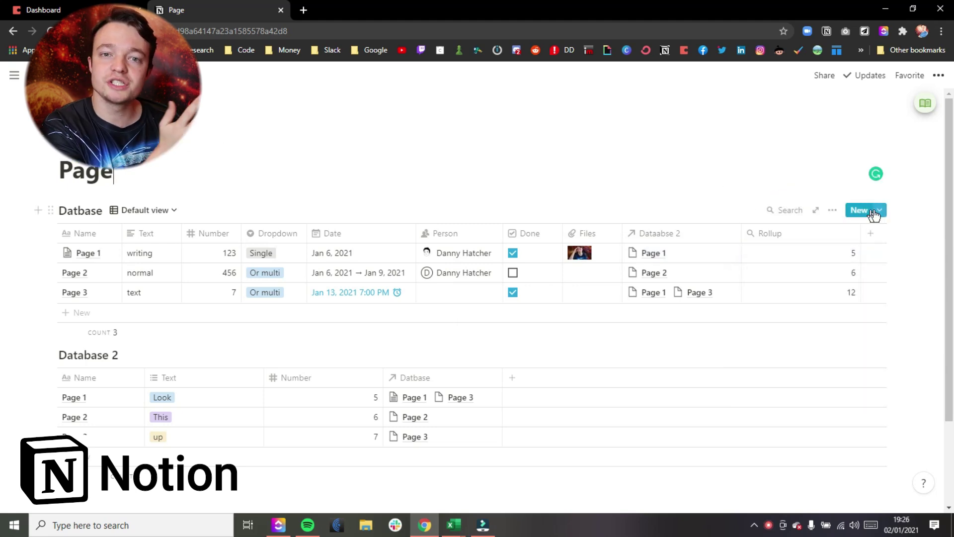
# Step: Create a Datbase template named 'Temp[late' with Text 'template' and some body text
pyautogui.click(877, 211)
pyautogui.click(857, 293)
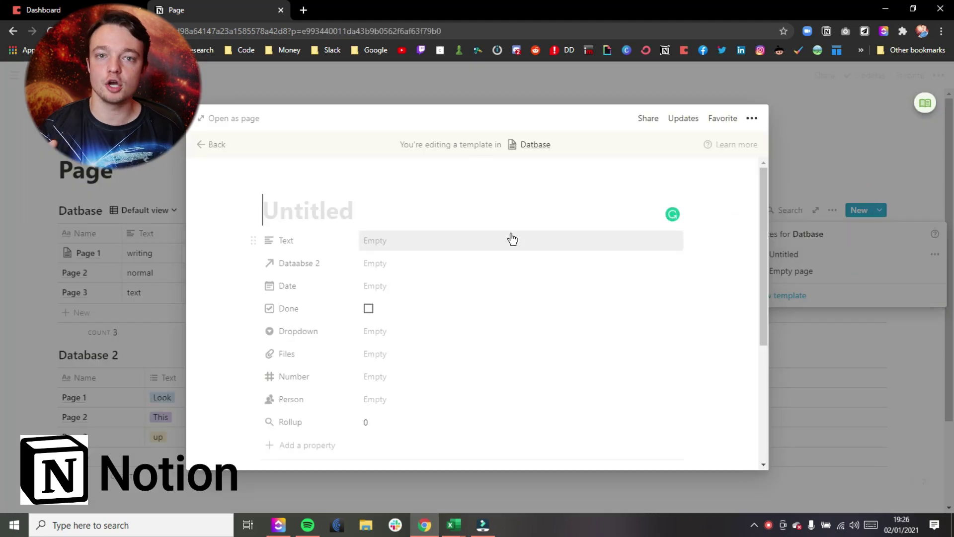
pyautogui.write('Temp[late')
pyautogui.click(478, 241)
pyautogui.write('template')
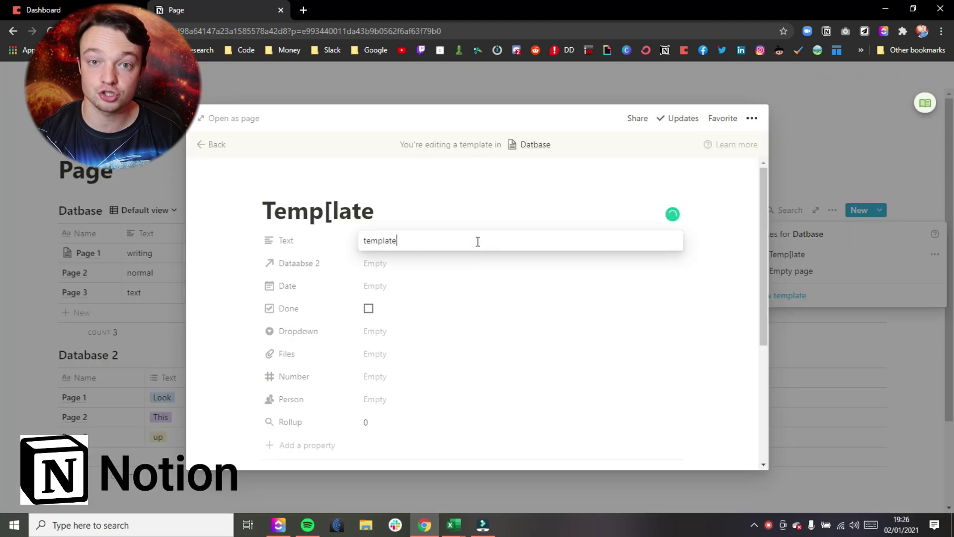
pyautogui.click(388, 206)
pyautogui.scroll(-3, 378, 273)
pyautogui.click(361, 351)
pyautogui.write('info')
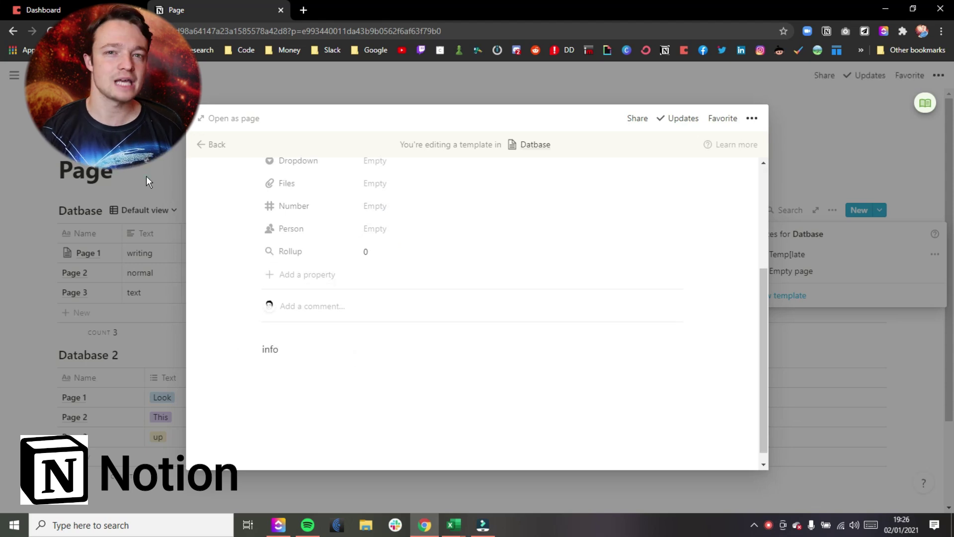
# Step: Add a fourth Datbase row filled from the new template
pyautogui.click(148, 182)
pyautogui.click(133, 313)
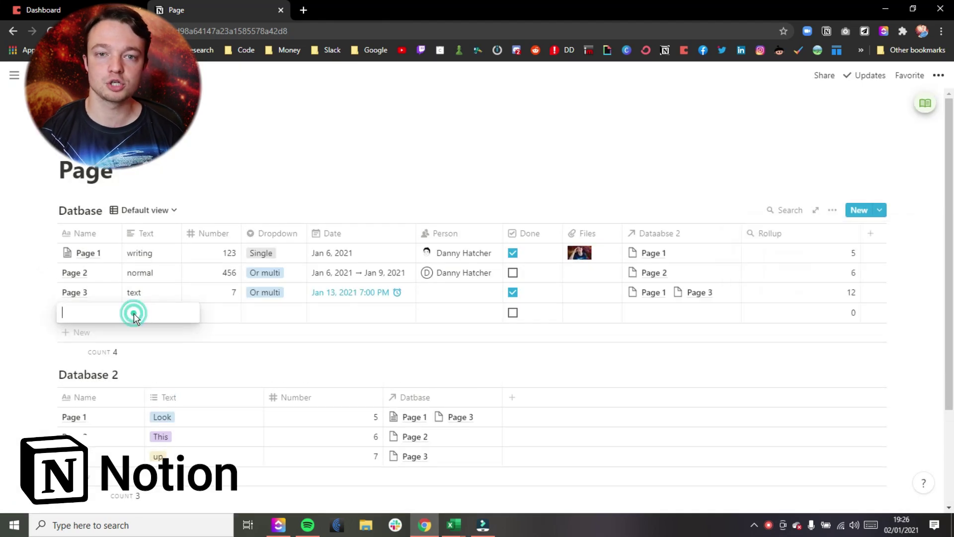
pyautogui.click(114, 314)
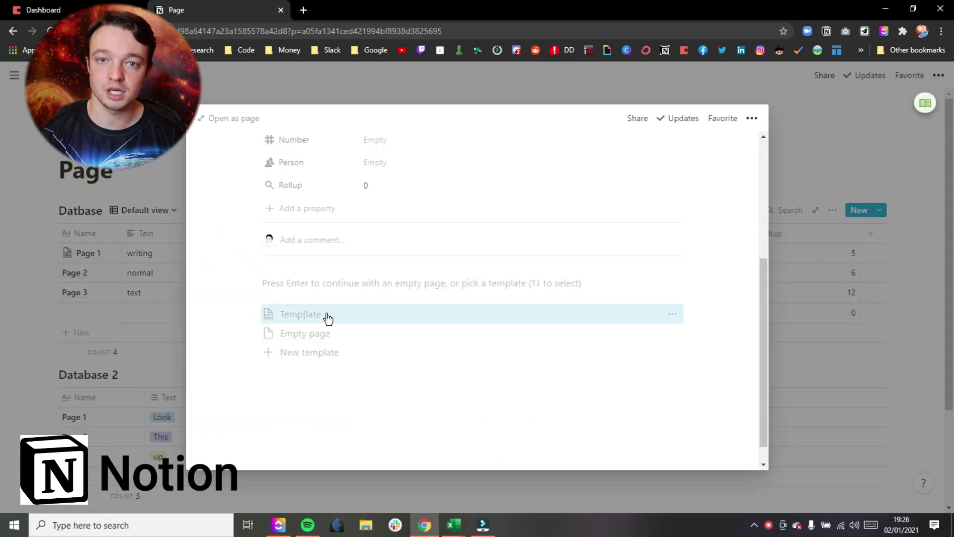
pyautogui.click(328, 319)
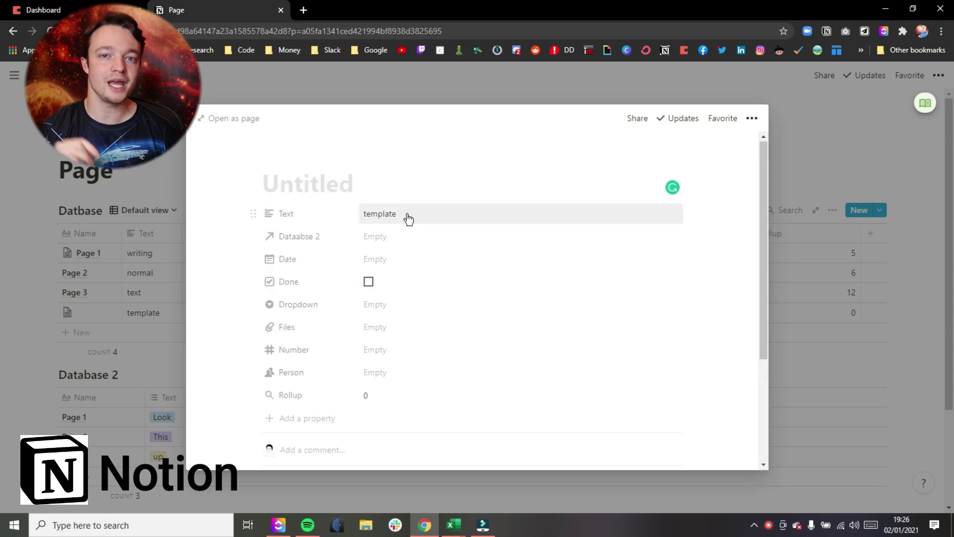
pyautogui.scroll(-3, 409, 218)
pyautogui.click(118, 261)
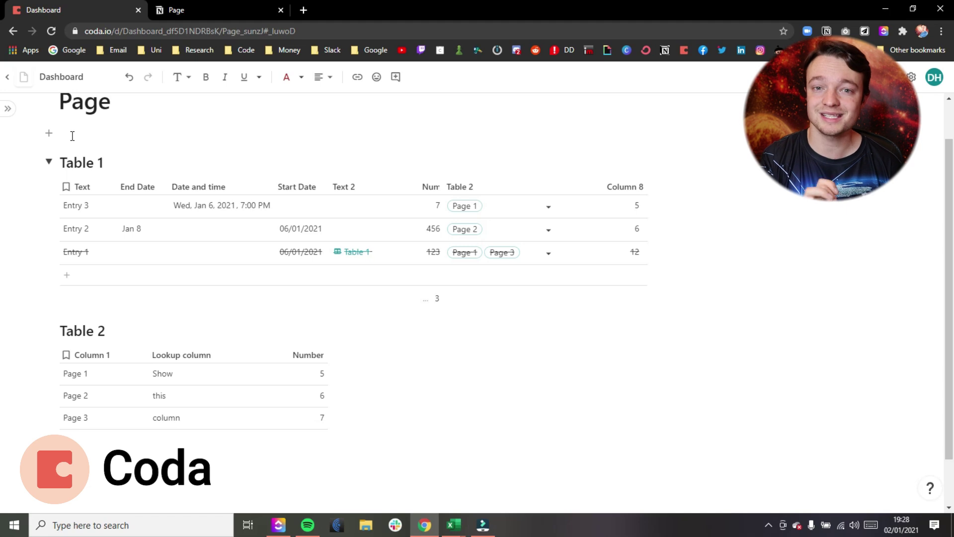
# Step: Insert a button under the title that adds a Table 1 row with Number 5
pyautogui.click(72, 136)
pyautogui.write('/button')
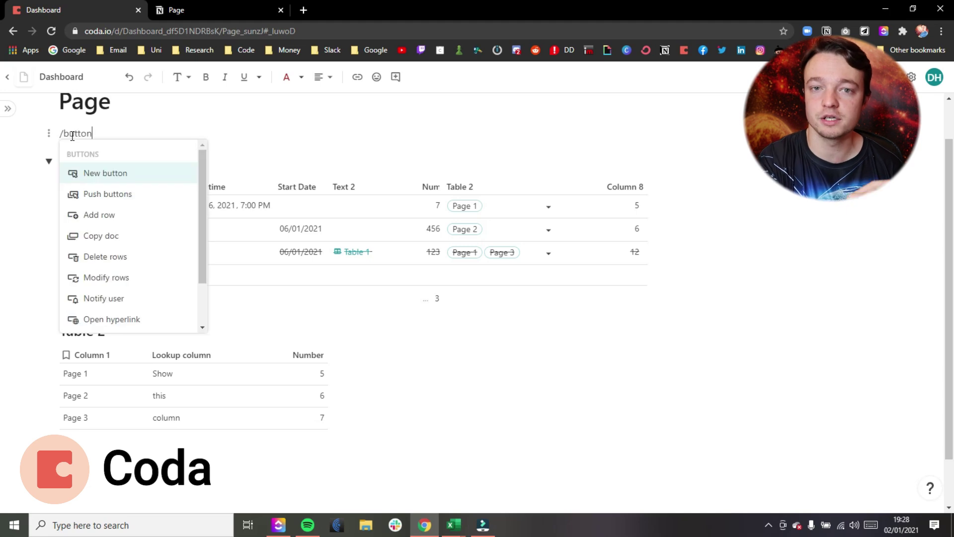
pyautogui.click(144, 180)
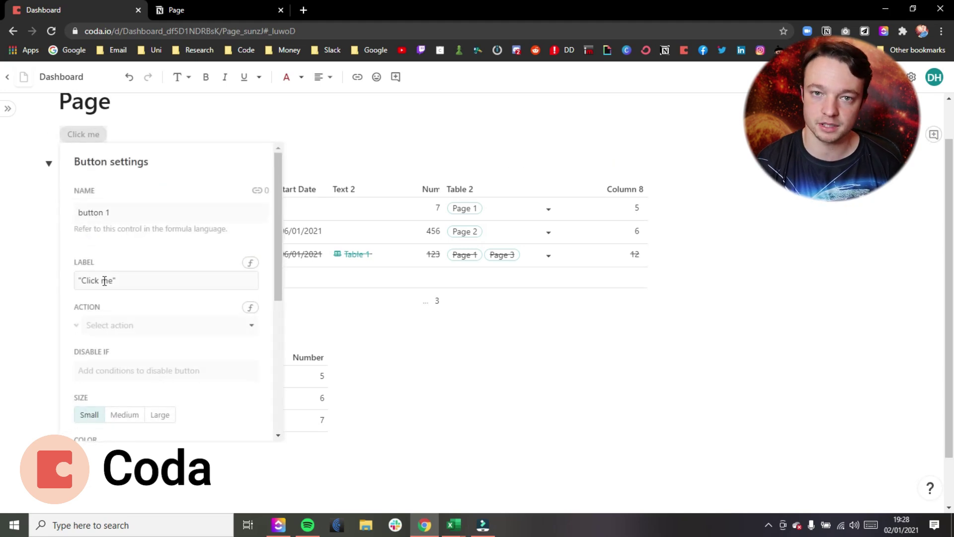
pyautogui.click(115, 326)
pyautogui.click(126, 109)
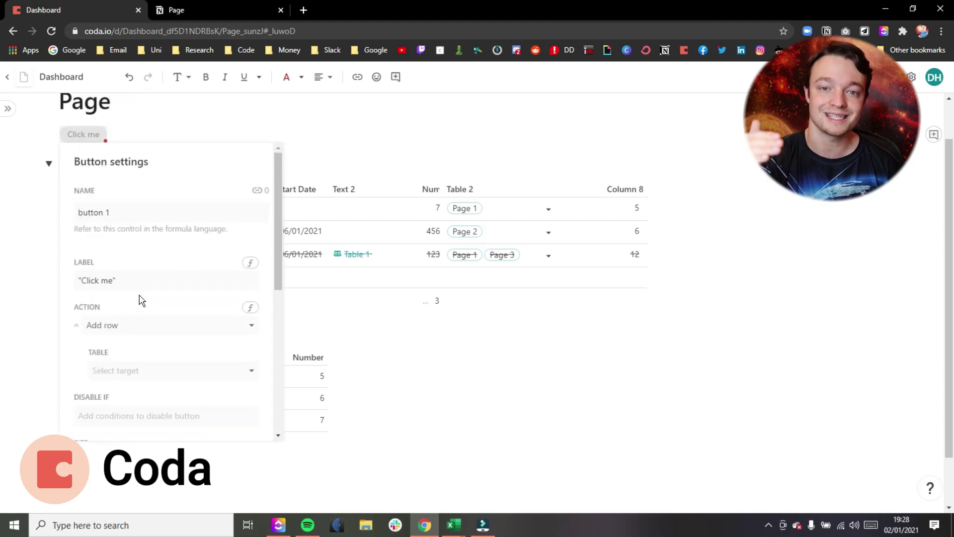
pyautogui.scroll(-3, 141, 299)
pyautogui.click(145, 208)
pyautogui.click(144, 234)
pyautogui.scroll(-2, 149, 299)
pyautogui.click(147, 181)
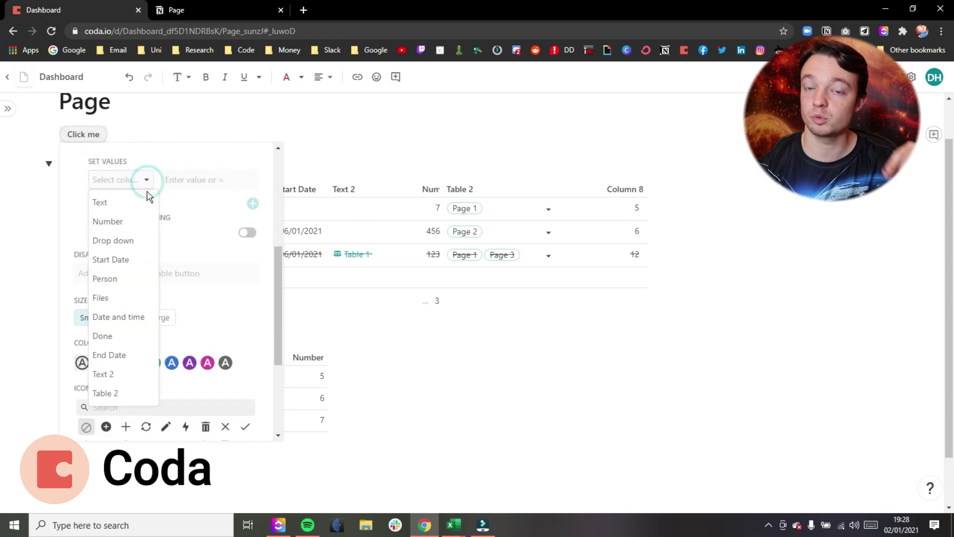
pyautogui.click(121, 220)
pyautogui.click(192, 182)
pyautogui.write('5')
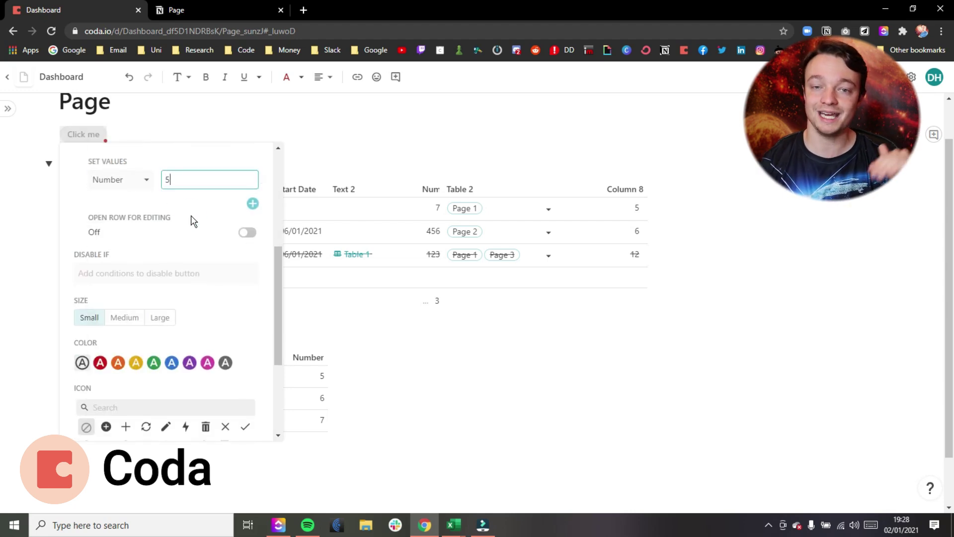
# Step: Colour the button orange, close its settings, and press it once to add a row
pyautogui.scroll(-4, 192, 221)
pyautogui.scroll(2, 216, 237)
pyautogui.click(100, 279)
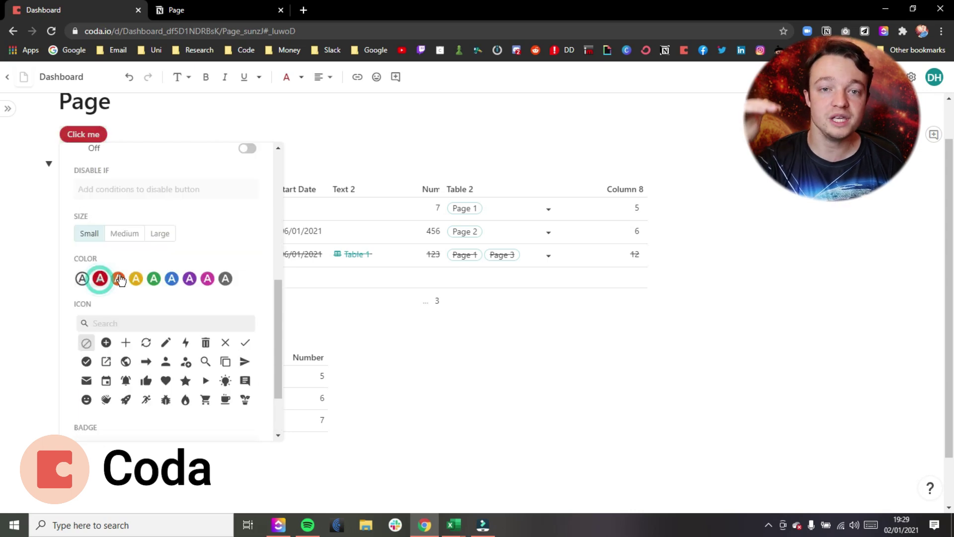
pyautogui.click(119, 279)
pyautogui.scroll(5, 211, 254)
pyautogui.click(210, 128)
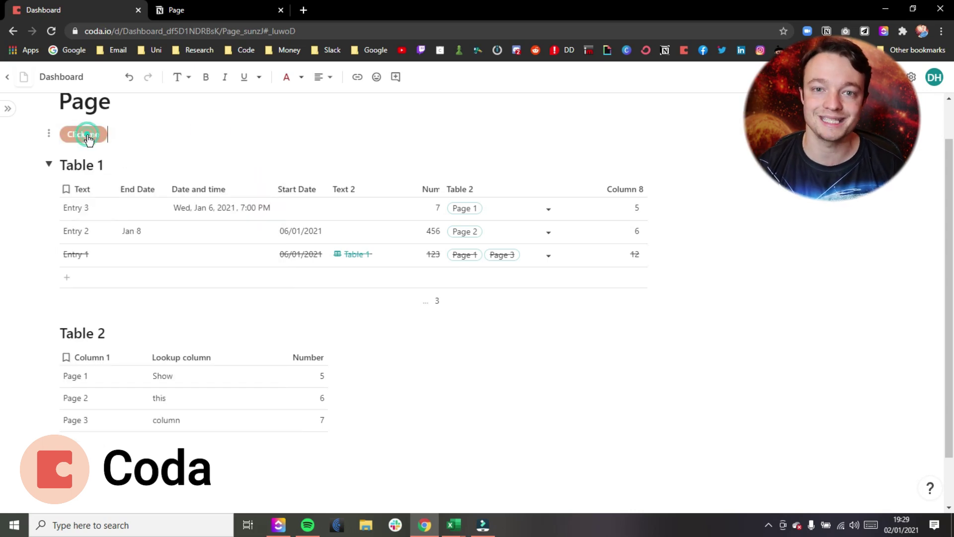
pyautogui.click(85, 133)
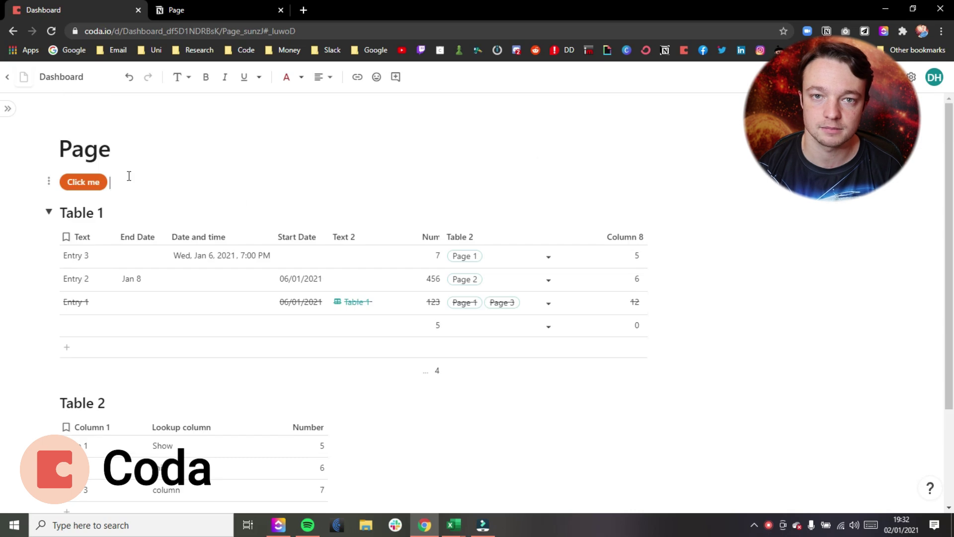
# Step: Insert a sum(Table 1.Number) formula beside the button
pyautogui.write('/for')
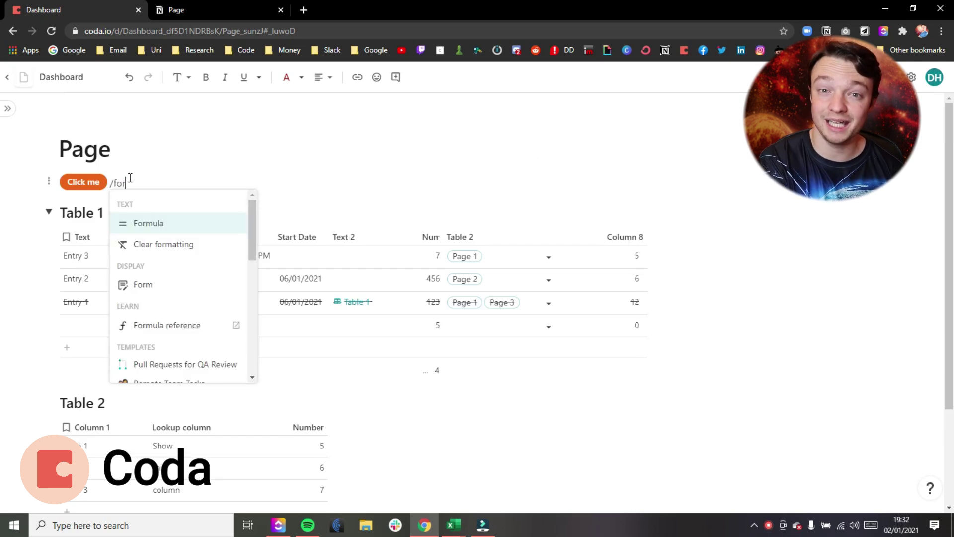
pyautogui.click(157, 228)
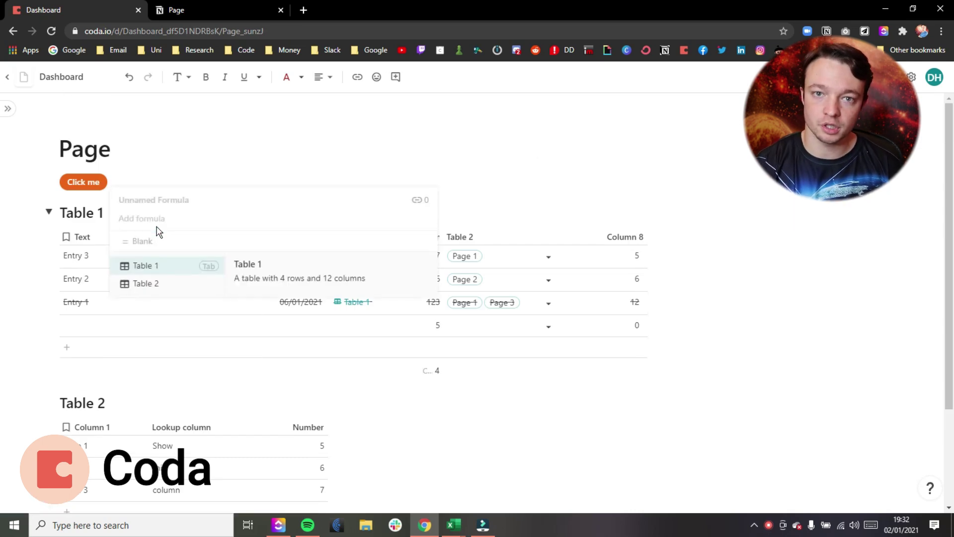
pyautogui.click(165, 265)
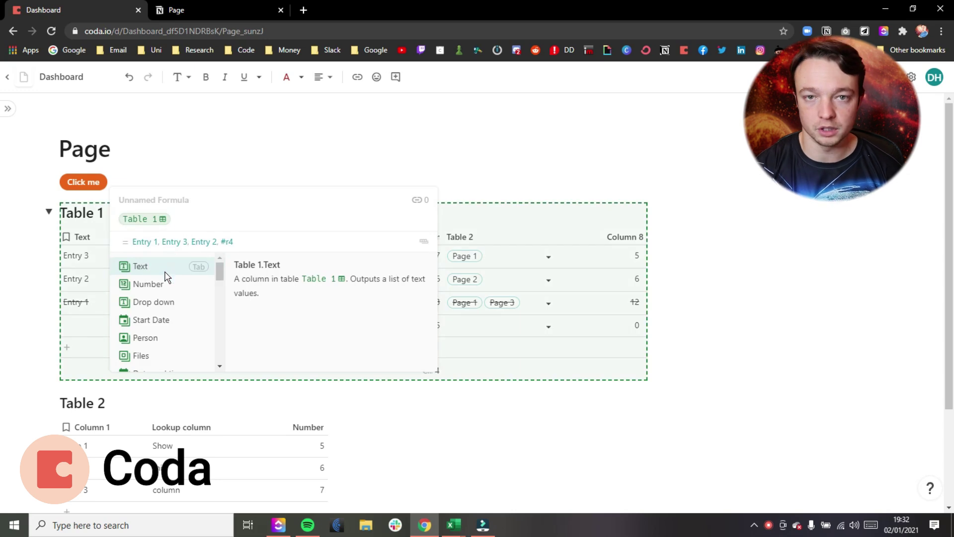
pyautogui.click(165, 285)
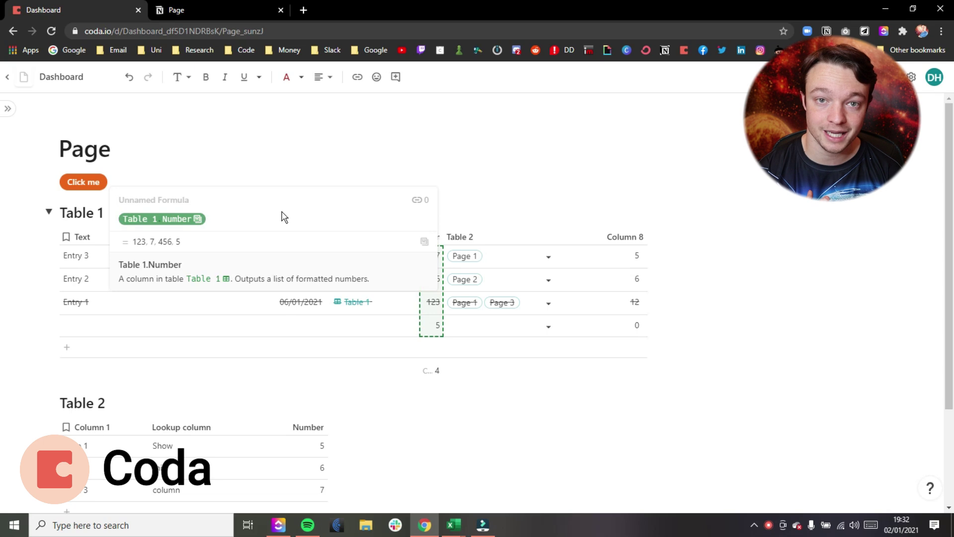
pyautogui.write('sum(')
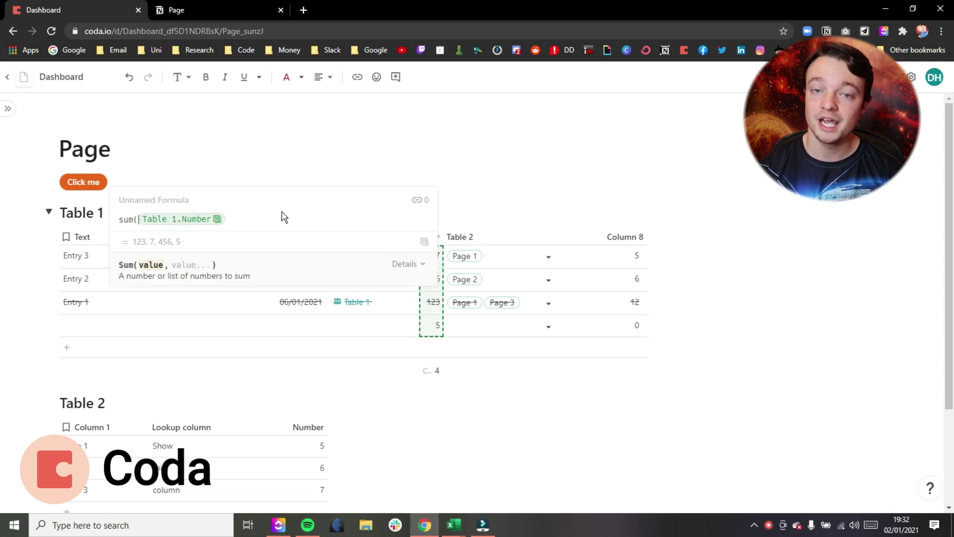
pyautogui.click(242, 222)
pyautogui.write(')')
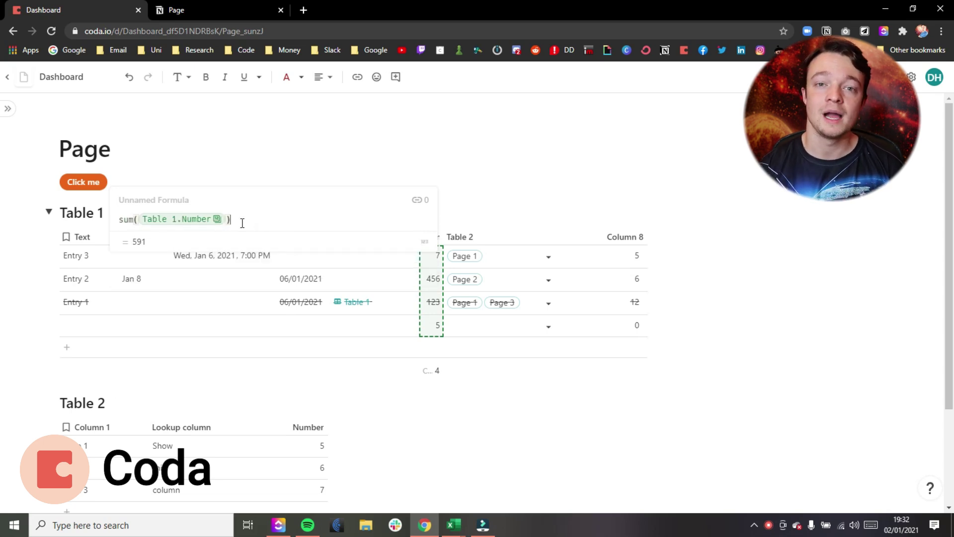
pyautogui.press('Return')
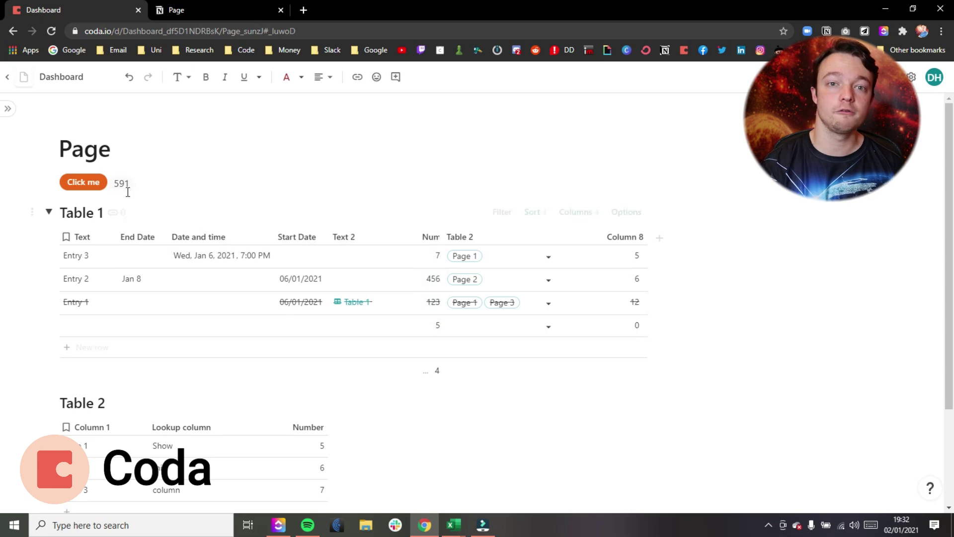
# Step: Change the new row's Number value to 50 so the total reads 636
pyautogui.click(429, 326)
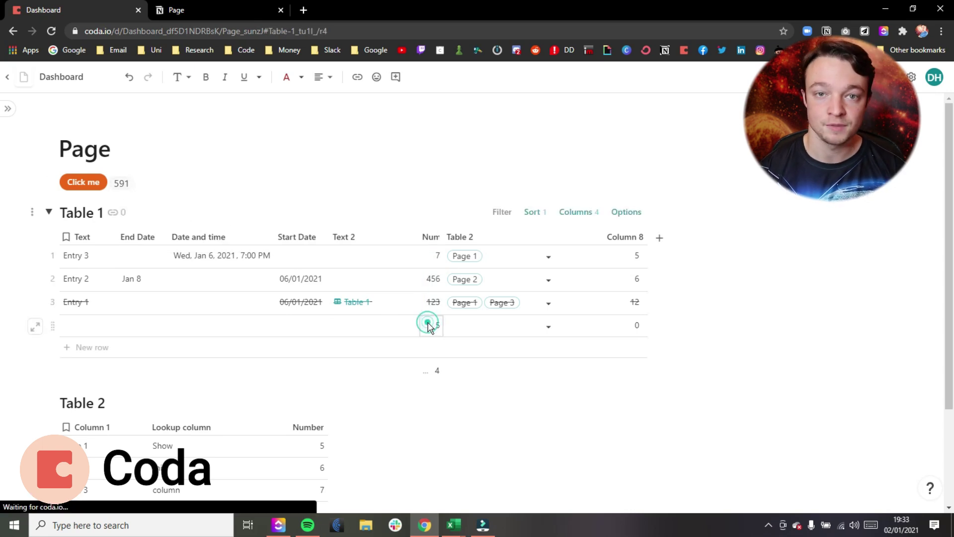
pyautogui.click(433, 329)
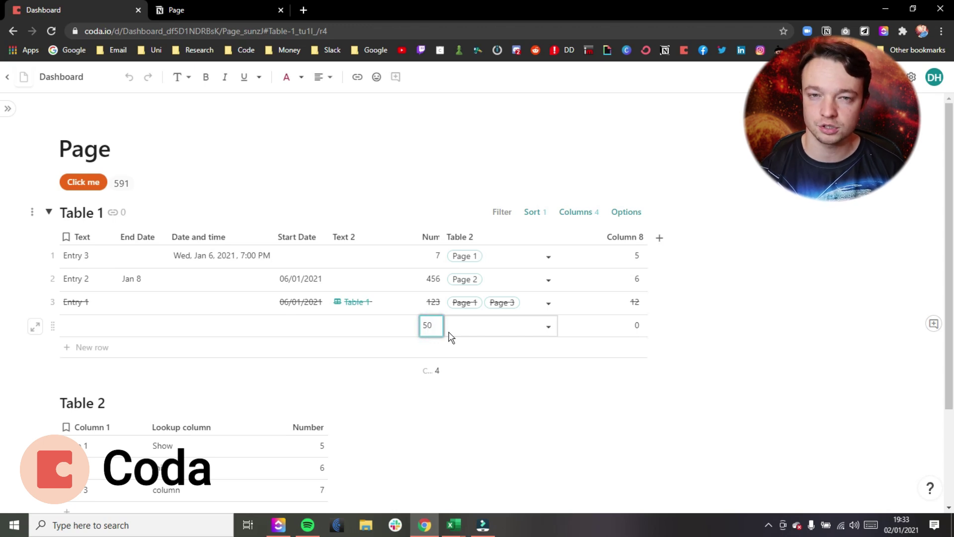
pyautogui.press('Escape')
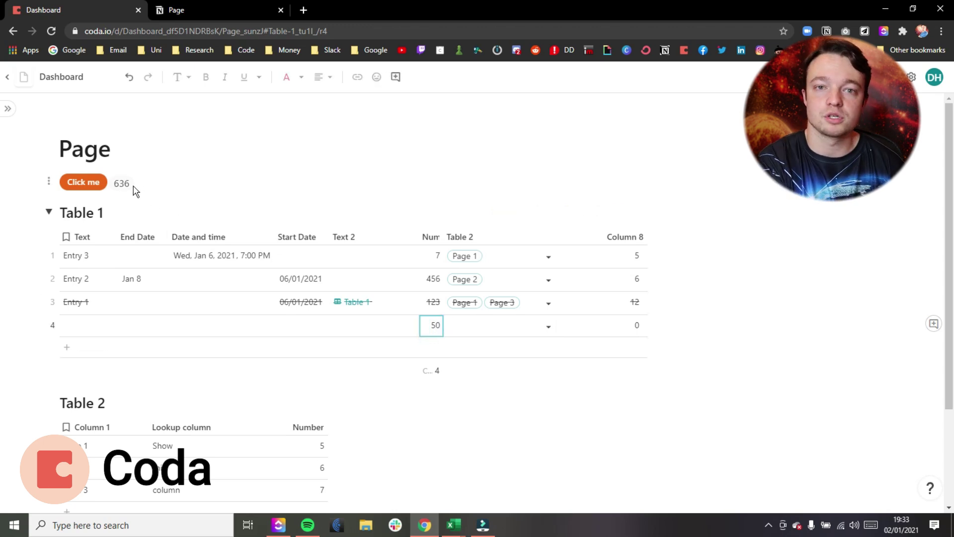
pyautogui.click(121, 185)
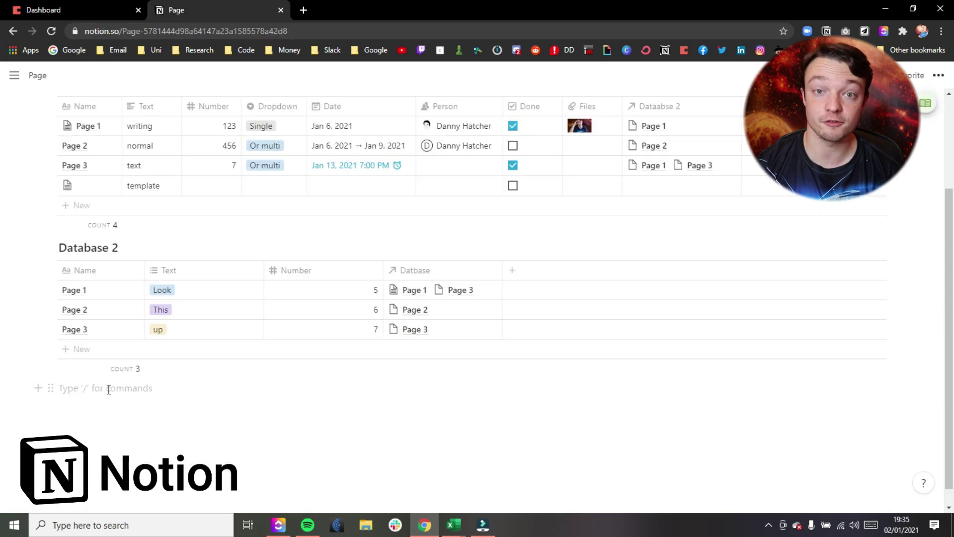
# Step: Insert a table of contents block in Notion below Database 2
pyautogui.write('/toc')
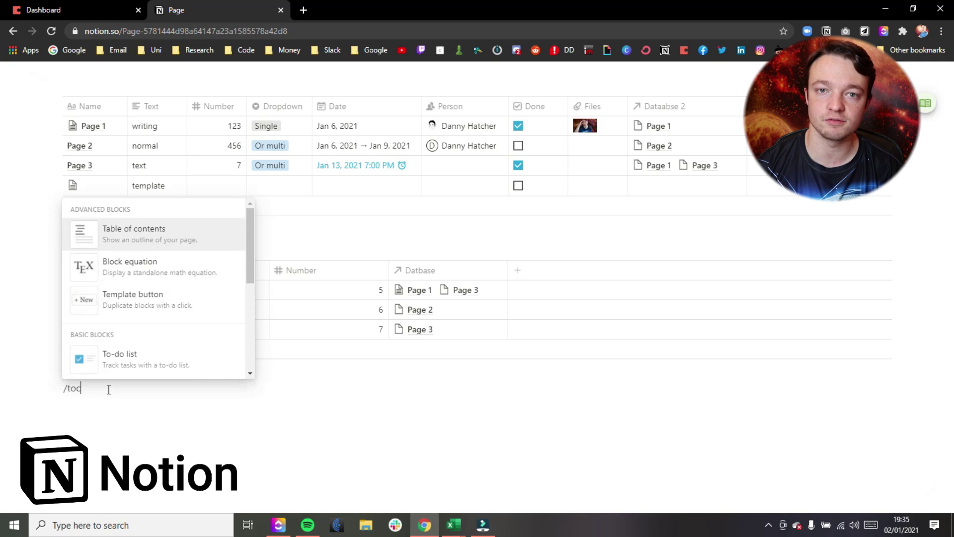
pyautogui.press('Return')
pyautogui.click(111, 406)
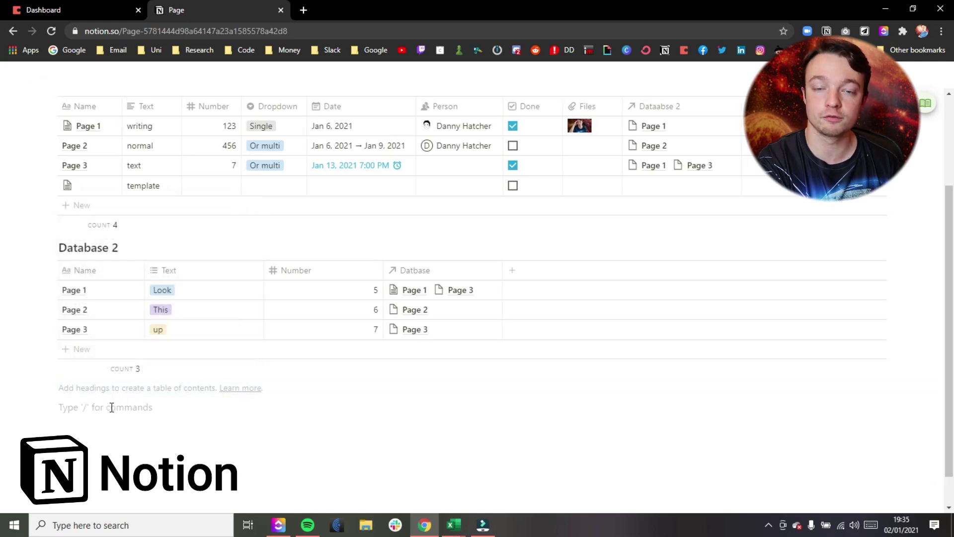
# Step: Add headings Heading 1, Heading 2, Heading 3 and another Heading 1, then return to Coda
pyautogui.write('# Heading')
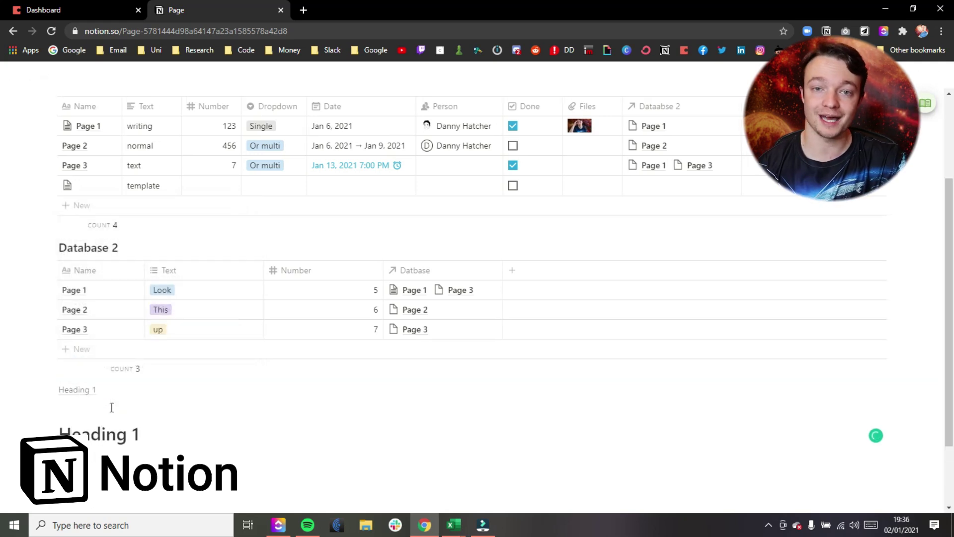
pyautogui.press('Return')
pyautogui.write('## H')
pyautogui.press('Return')
pyautogui.write('### Heading 3')
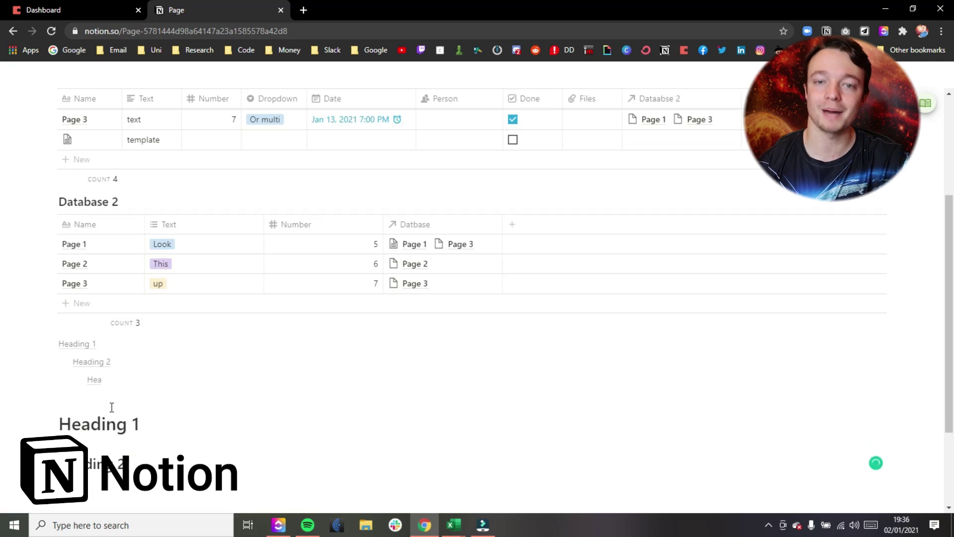
pyautogui.press('Return')
pyautogui.write('# Hea')
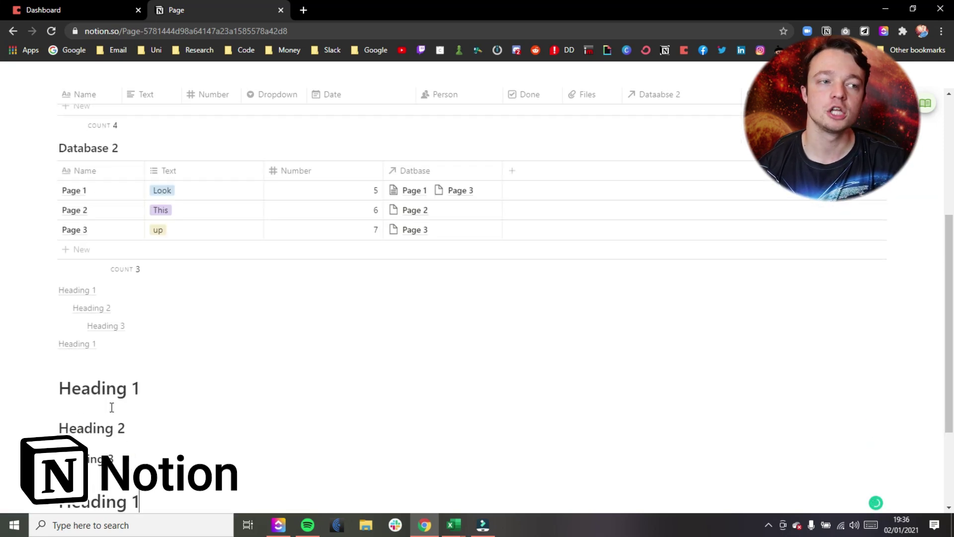
pyautogui.write('ding 1')
pyautogui.scroll(-2, 142, 430)
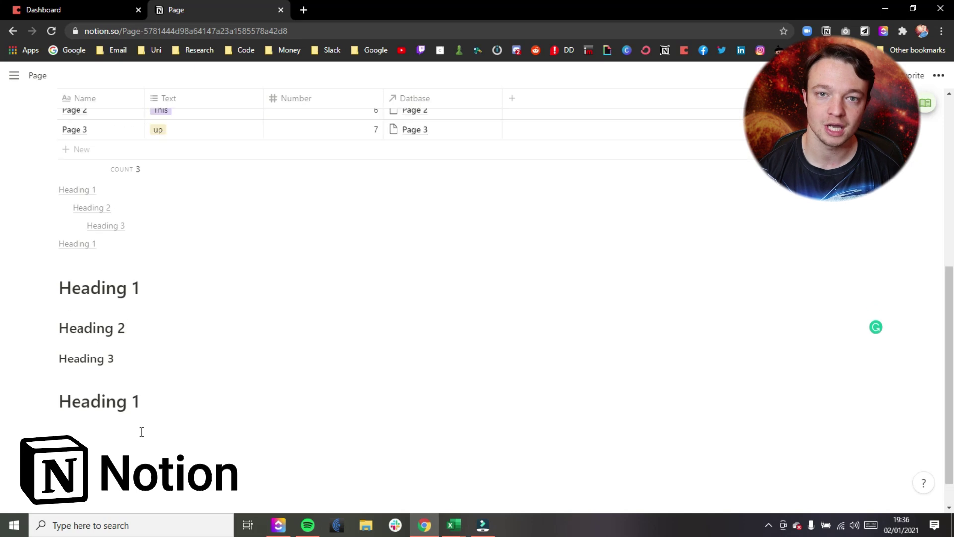
pyautogui.scroll(3, 141, 431)
pyautogui.click(103, 11)
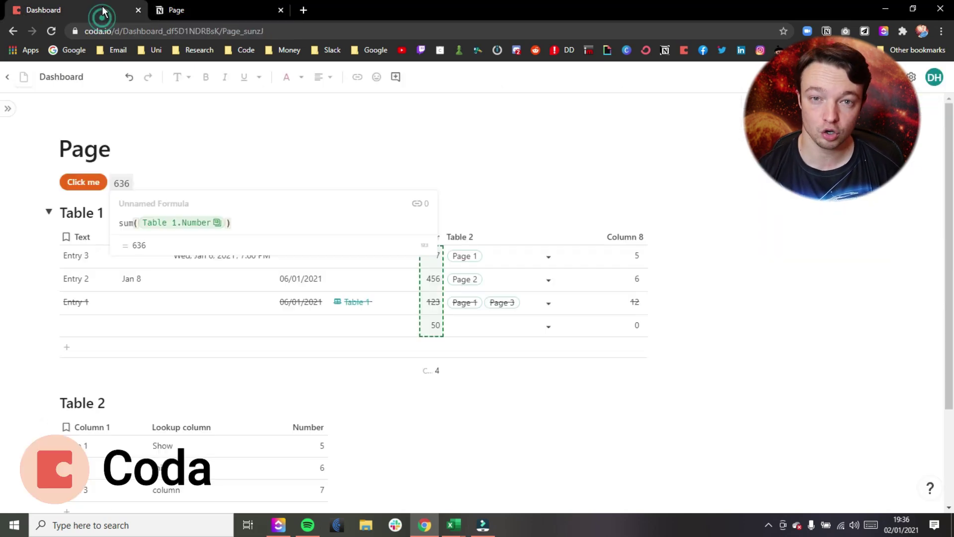
# Step: Open Coda's page options and close them again
pyautogui.click(914, 80)
pyautogui.click(845, 367)
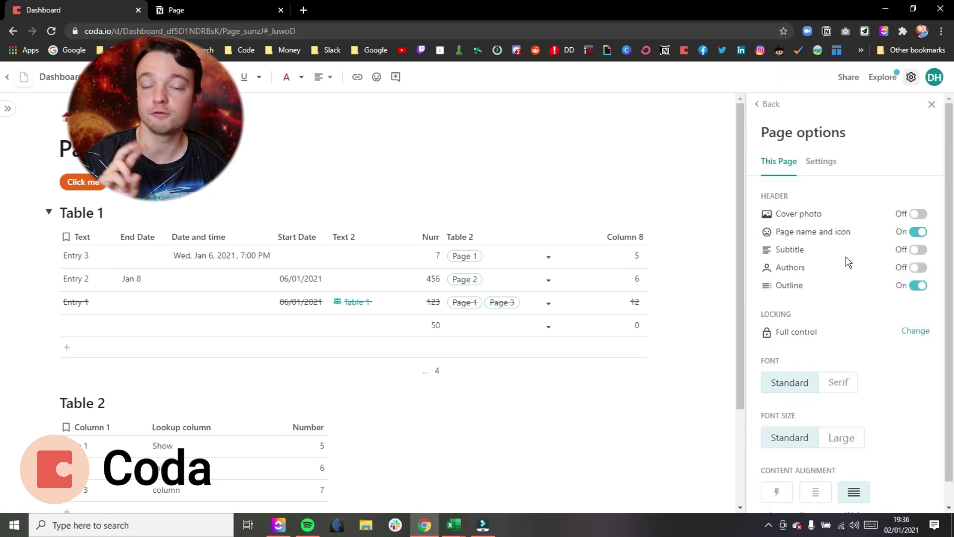
pyautogui.click(932, 105)
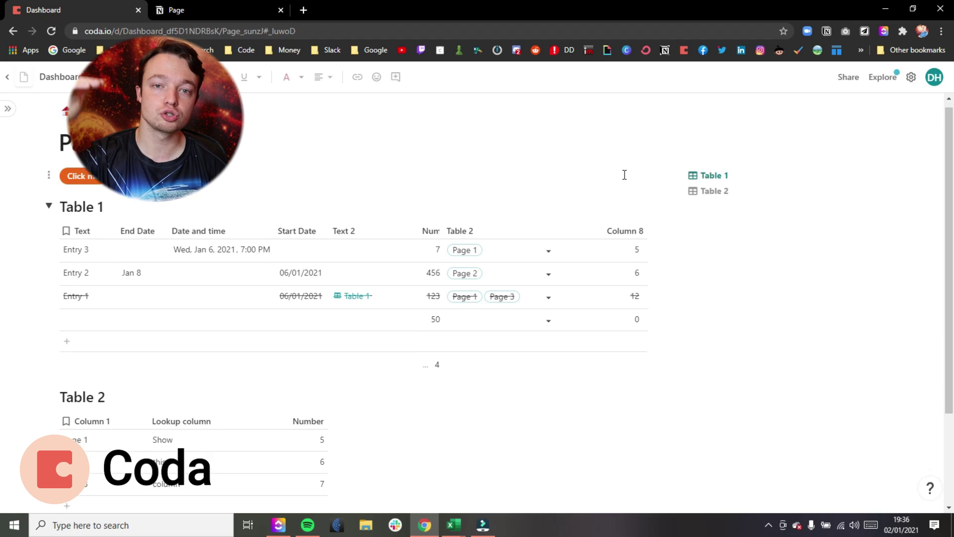
pyautogui.scroll(-3, 780, 222)
# Step: Add the Heading 2 subheading below Table 2
pyautogui.click(147, 417)
pyautogui.write('# Hea')
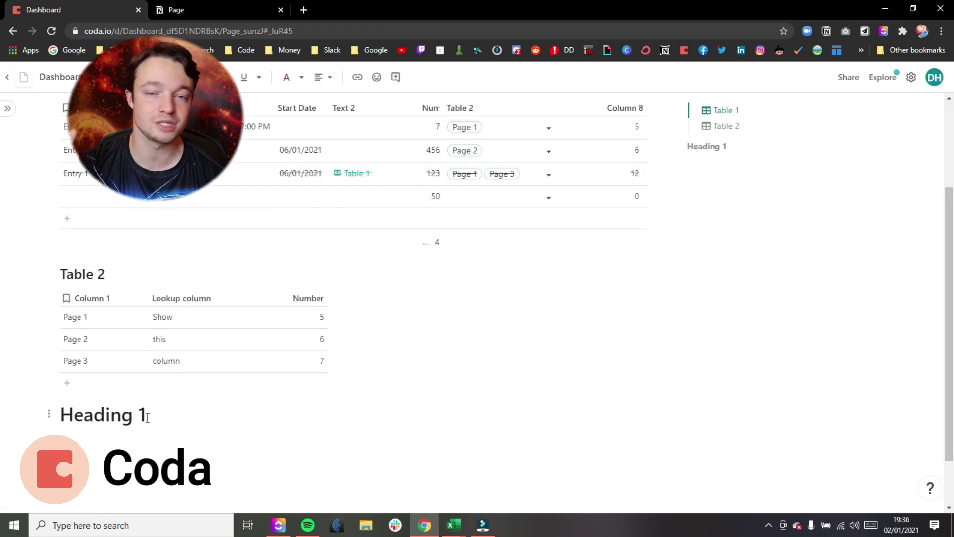
pyautogui.write(' 2')
pyautogui.press('Return')
pyautogui.press('Return')
pyautogui.press('Return')
pyautogui.press('Return')
pyautogui.press('Return')
pyautogui.press('Return')
pyautogui.press('Return')
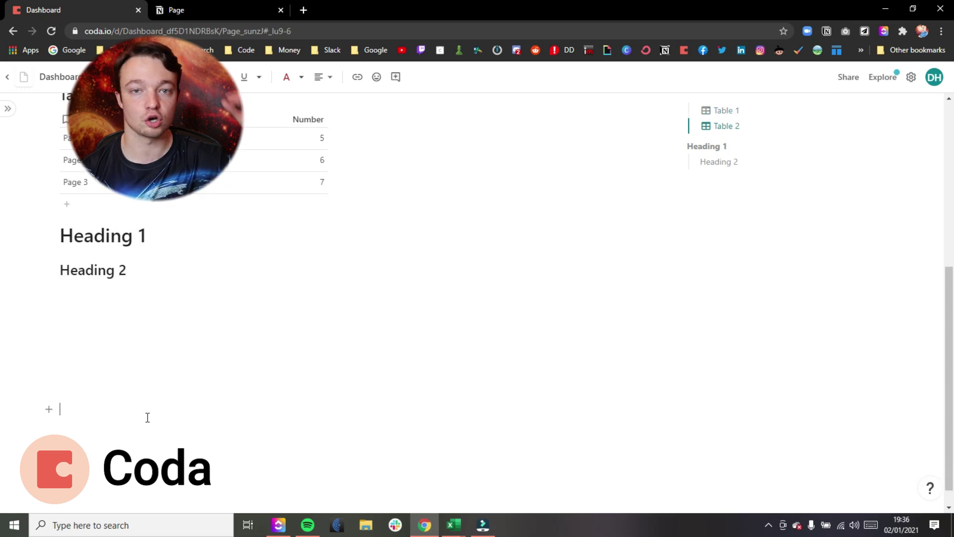
pyautogui.scroll(2, 147, 417)
pyautogui.scroll(-2, 147, 417)
pyautogui.click(722, 169)
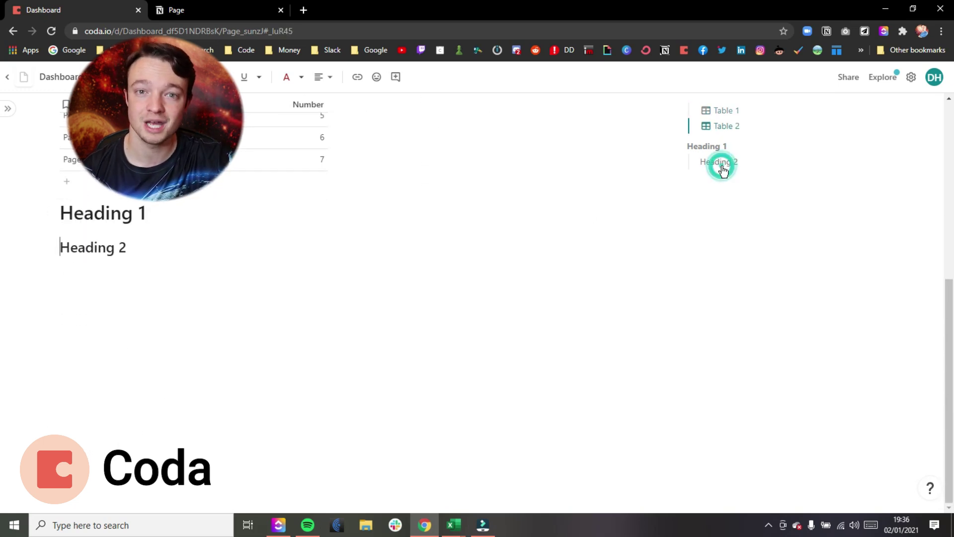
# Step: Insert a new empty Table 3 below the headings
pyautogui.click(112, 352)
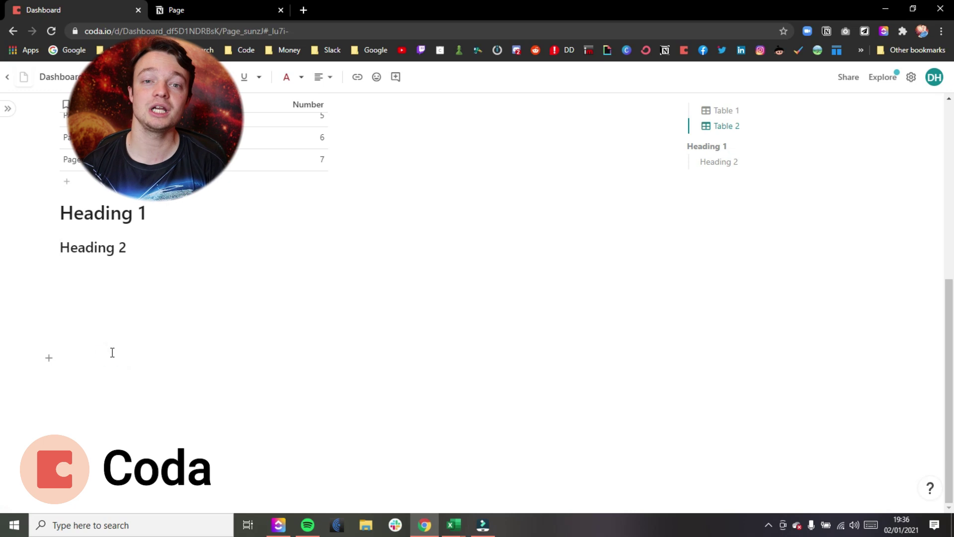
pyautogui.write('/table')
pyautogui.press('Return')
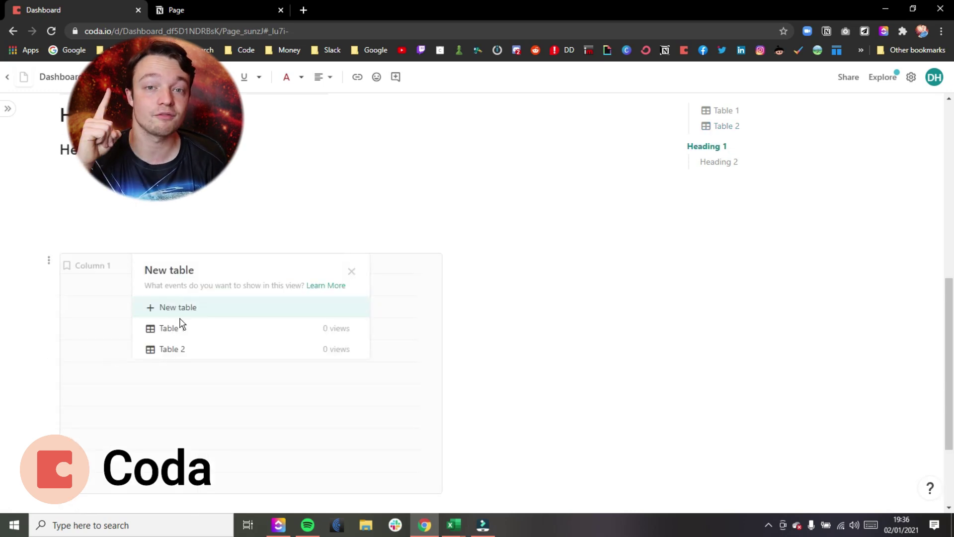
pyautogui.click(191, 308)
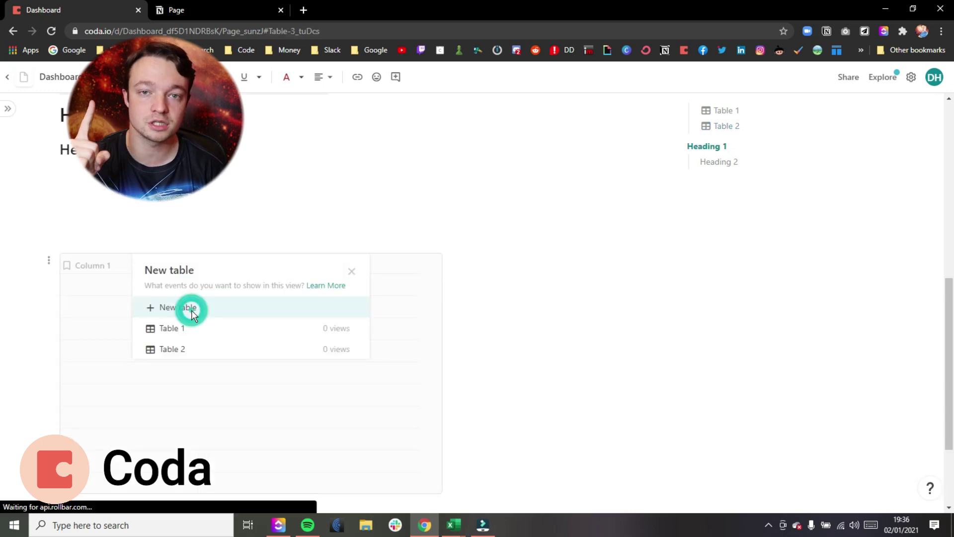
# Step: Switch Notion's page font to Serif after trying Mono, keeping full width on
pyautogui.click(724, 115)
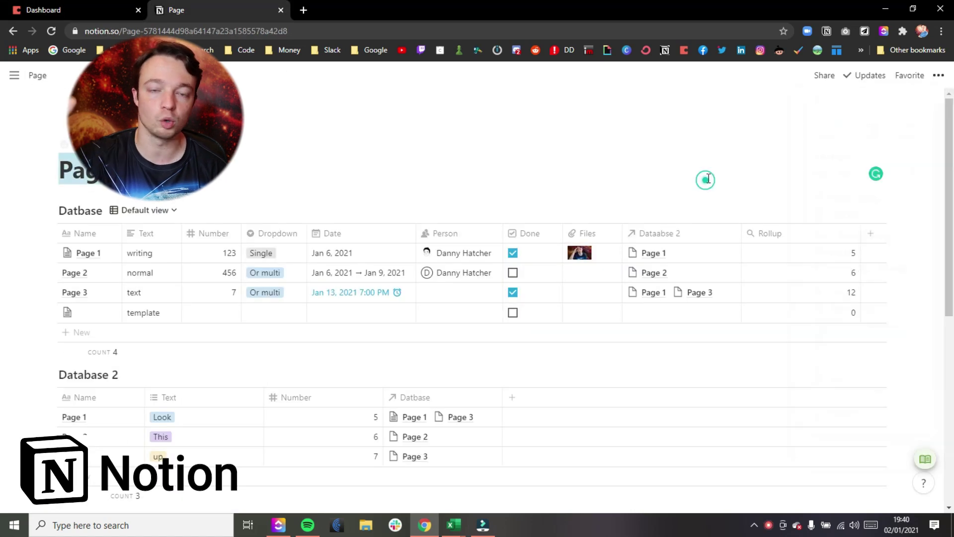
pyautogui.click(937, 80)
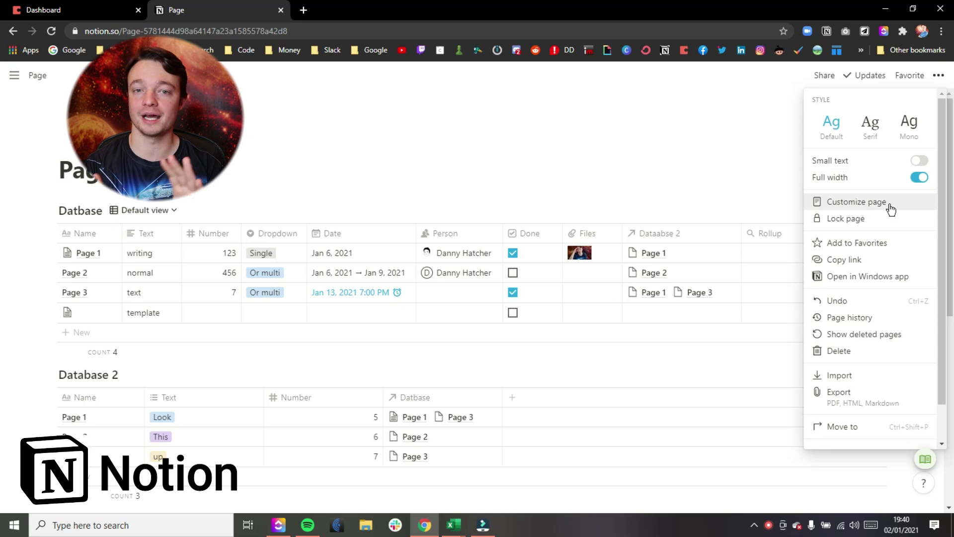
pyautogui.click(920, 177)
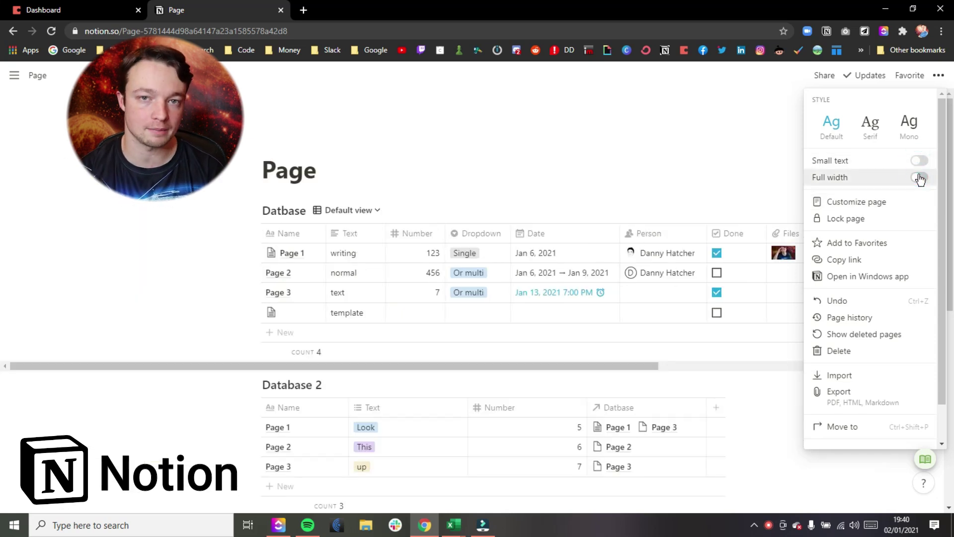
pyautogui.click(919, 177)
pyautogui.click(909, 125)
pyautogui.click(870, 126)
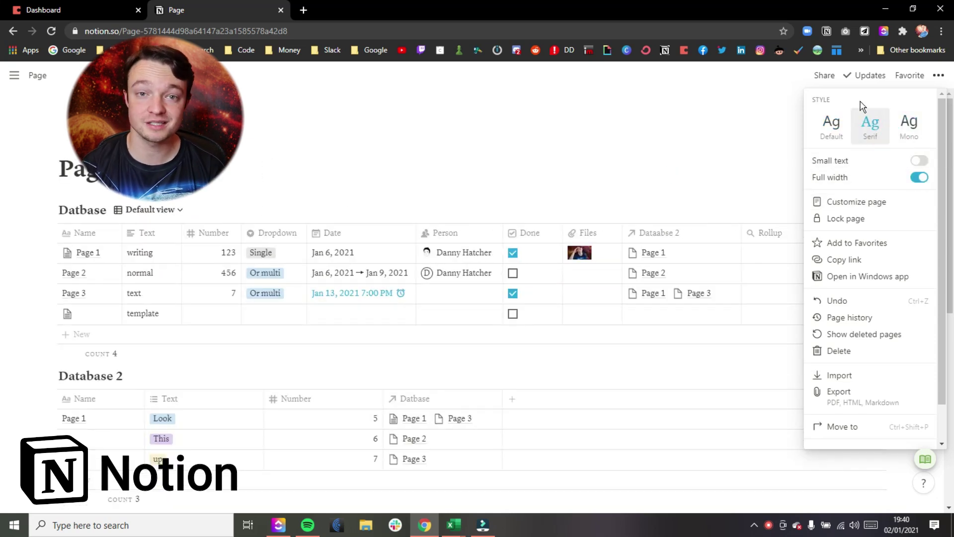
# Step: In Coda's page options, add a cover photo and then remove it
pyautogui.click(67, 11)
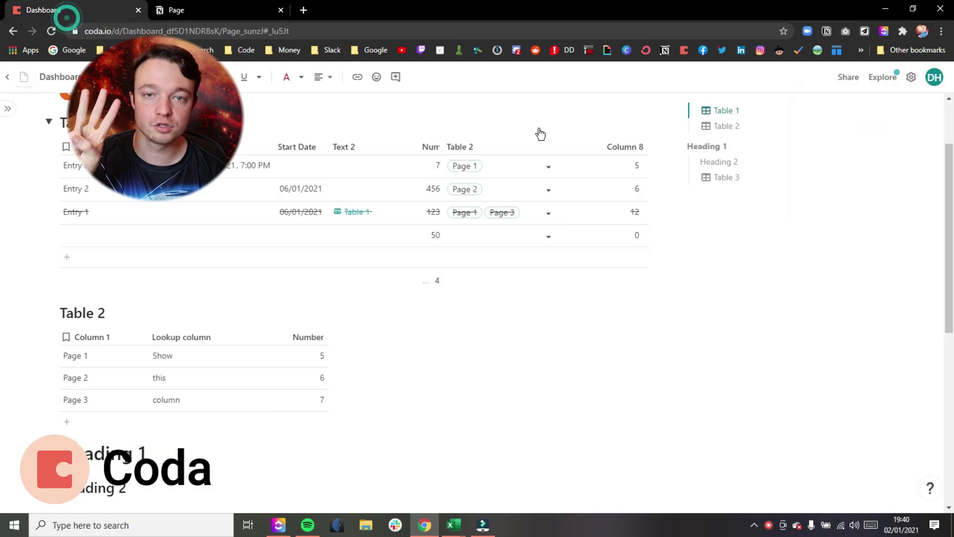
pyautogui.click(912, 78)
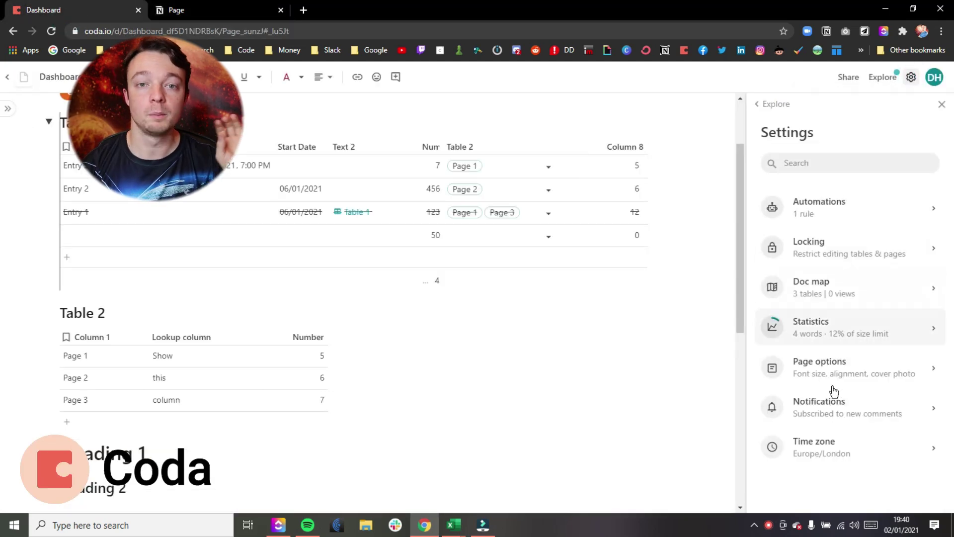
pyautogui.click(821, 365)
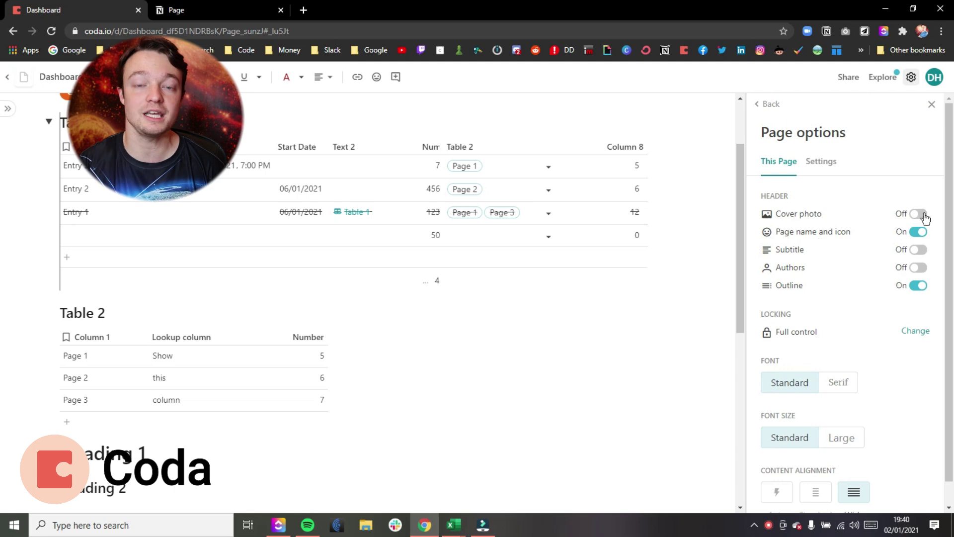
pyautogui.click(923, 214)
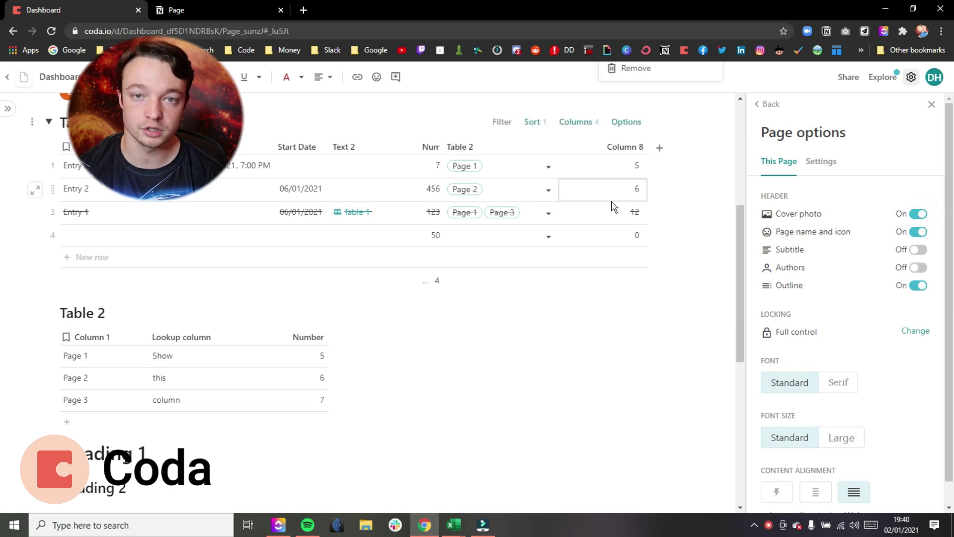
pyautogui.moveTo(740, 249); pyautogui.dragTo(737, 126)
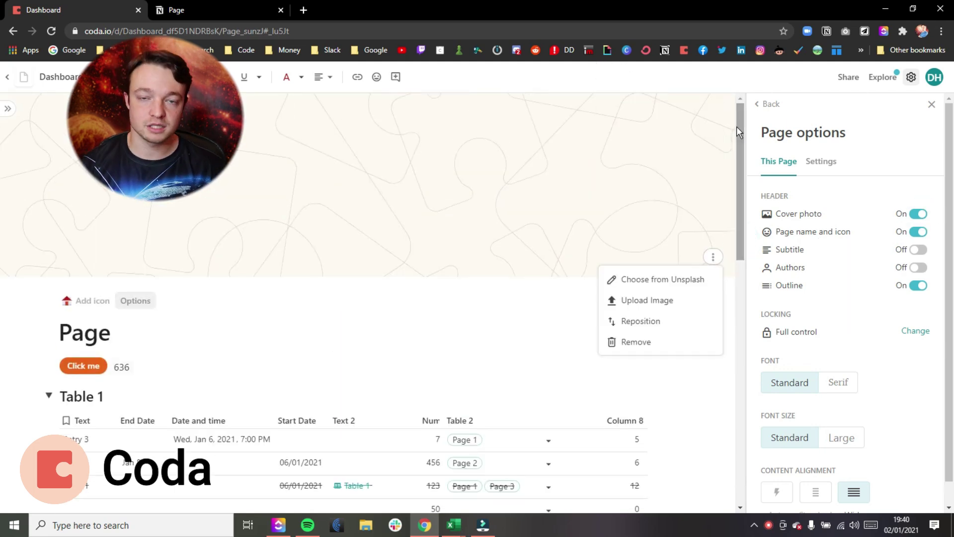
pyautogui.click(917, 214)
# Step: Toggle the page name, subtitle and authors on and back off
pyautogui.click(919, 232)
pyautogui.click(921, 232)
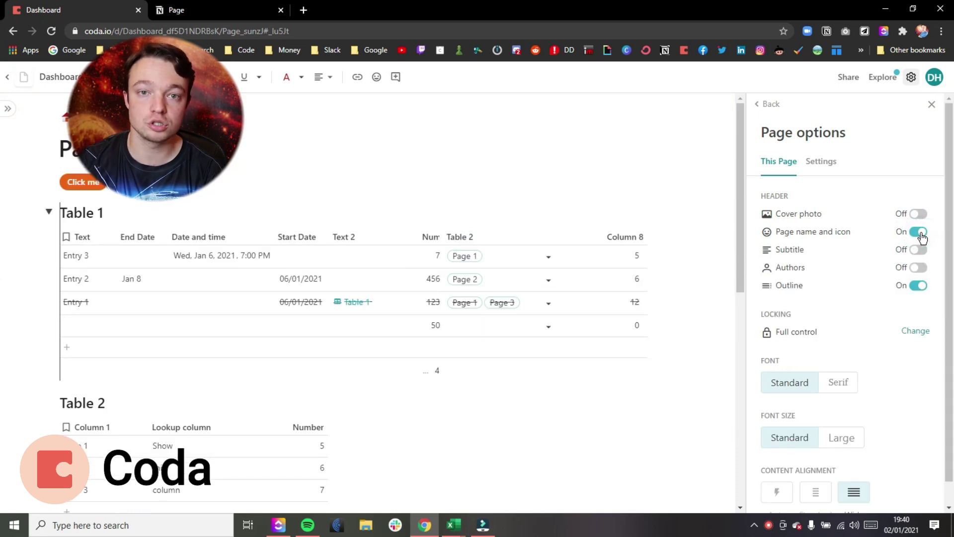
pyautogui.click(919, 250)
pyautogui.click(920, 251)
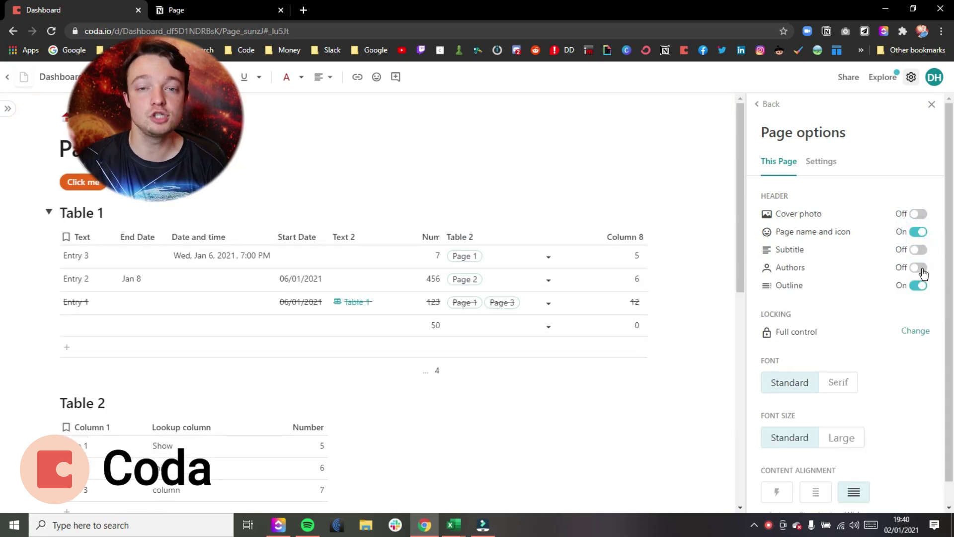
pyautogui.click(920, 268)
pyautogui.click(920, 269)
# Step: Set content alignment to Standard, trying large font and Serif before reverting both
pyautogui.scroll(-1, 894, 358)
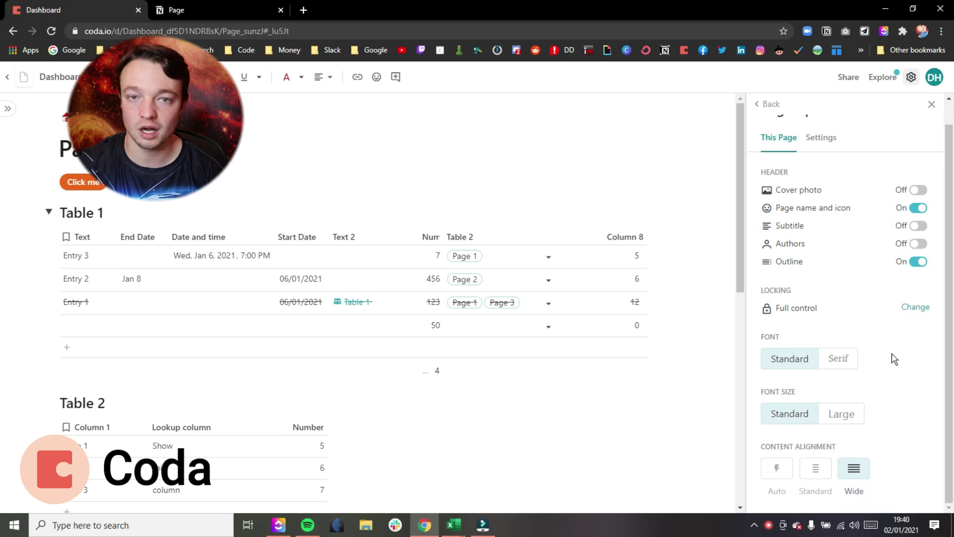
pyautogui.click(816, 474)
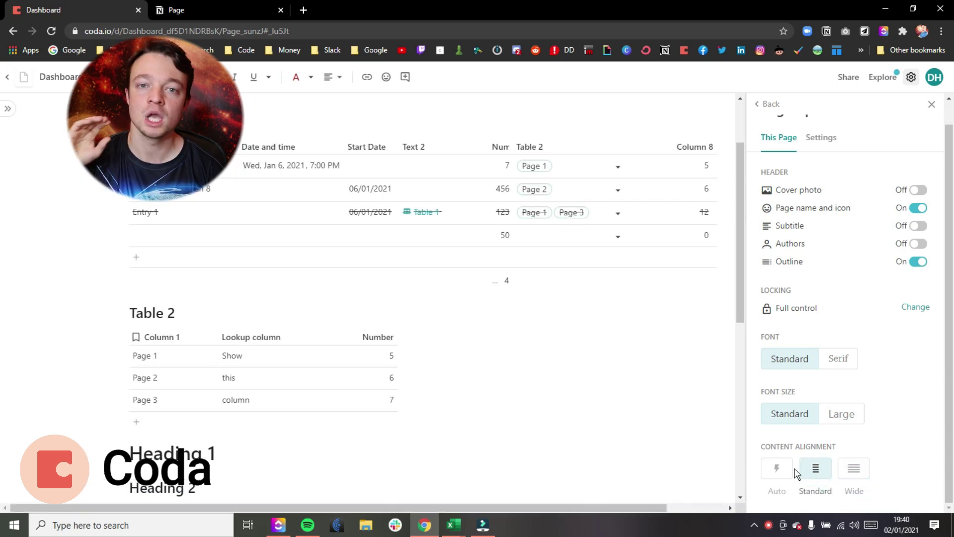
pyautogui.click(837, 418)
pyautogui.click(805, 419)
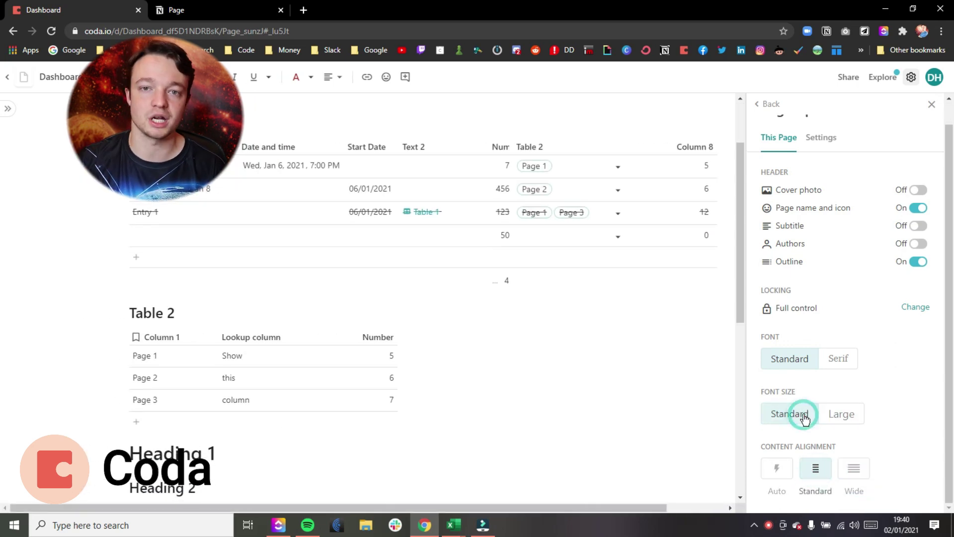
pyautogui.click(836, 363)
pyautogui.click(788, 363)
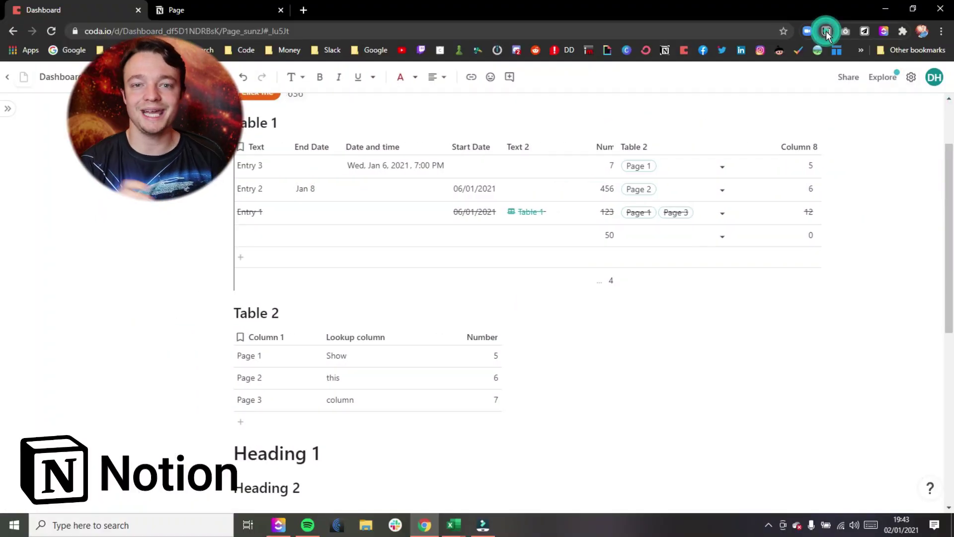
# Step: Clip the Coda Dashboard page into Notion's Notes & Ideas with the web clipper
pyautogui.click(827, 33)
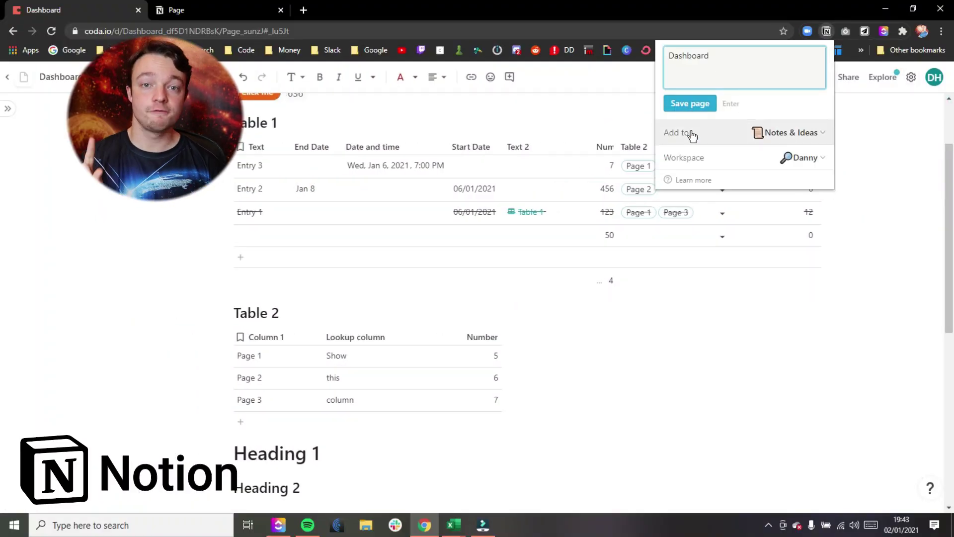
pyautogui.click(702, 106)
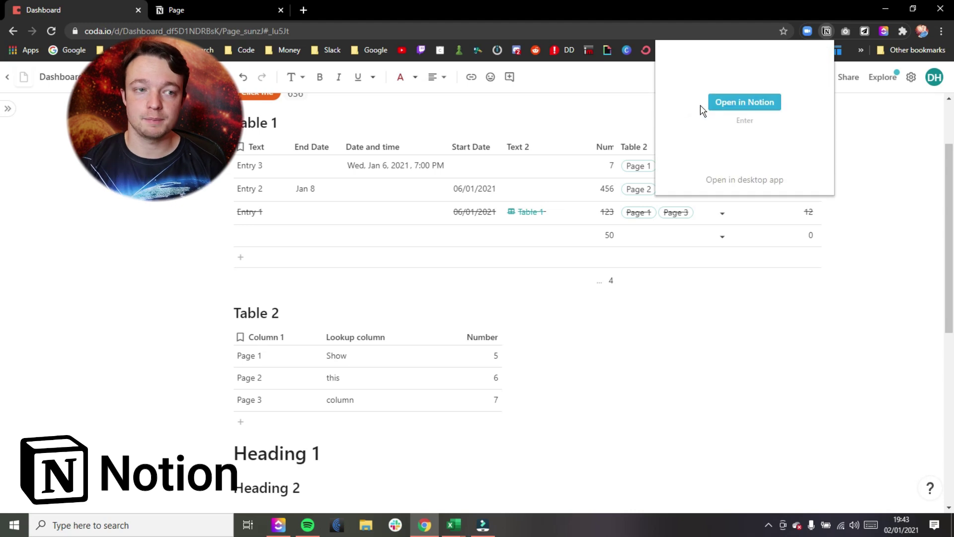
pyautogui.click(610, 85)
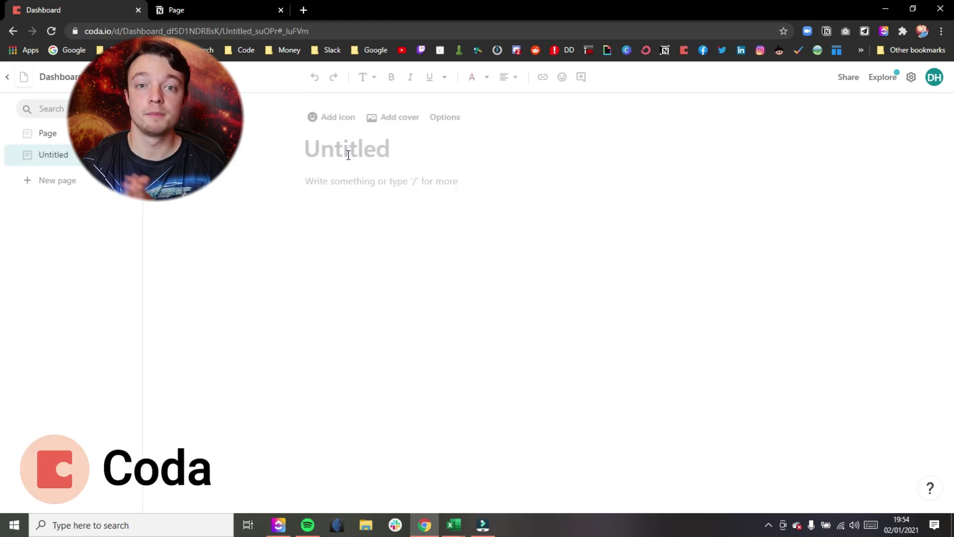
# Step: Title the new page 'Music' and give it the red music-note icon
pyautogui.write('Music')
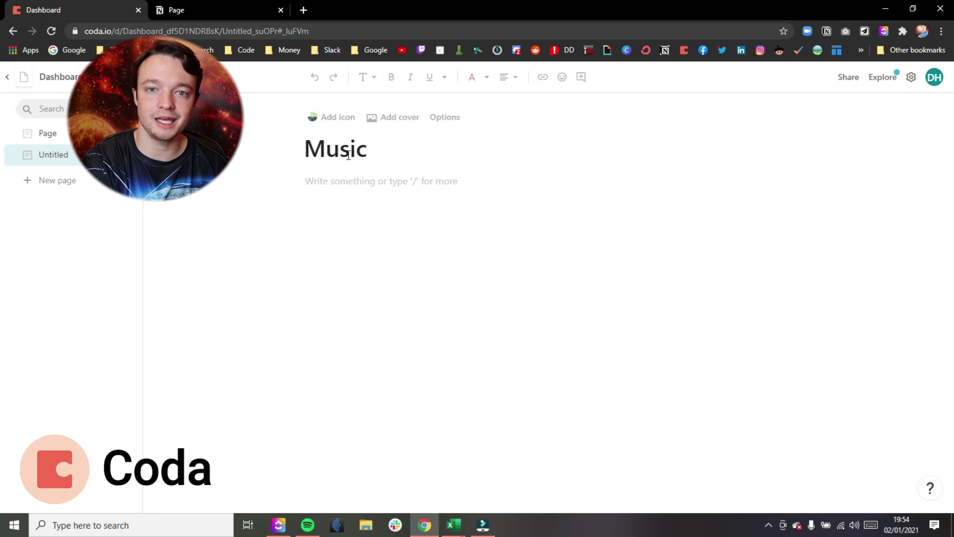
pyautogui.click(313, 119)
pyautogui.click(286, 217)
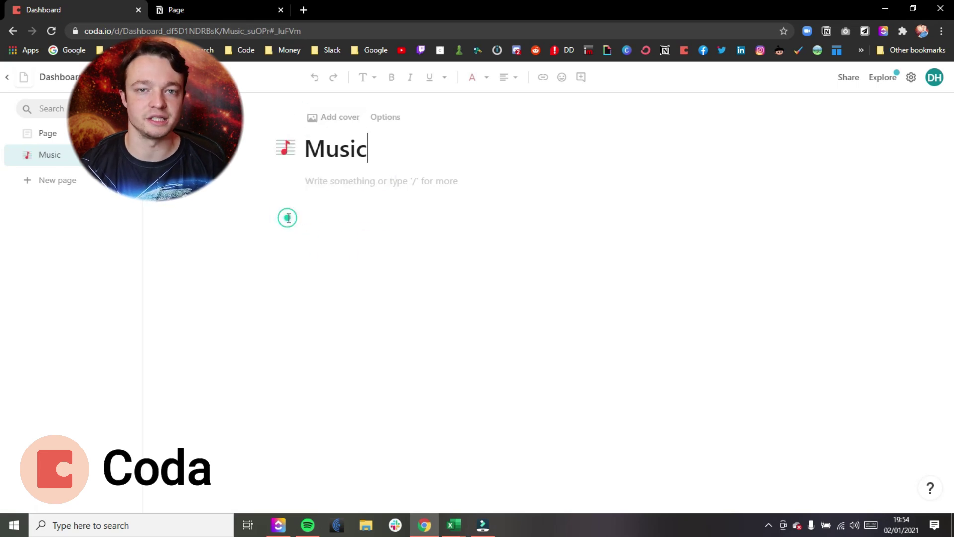
# Step: Add a Heading 1, a Heading 2 and a numbered 'list' item to the page
pyautogui.click(325, 182)
pyautogui.write('# Heading 1')
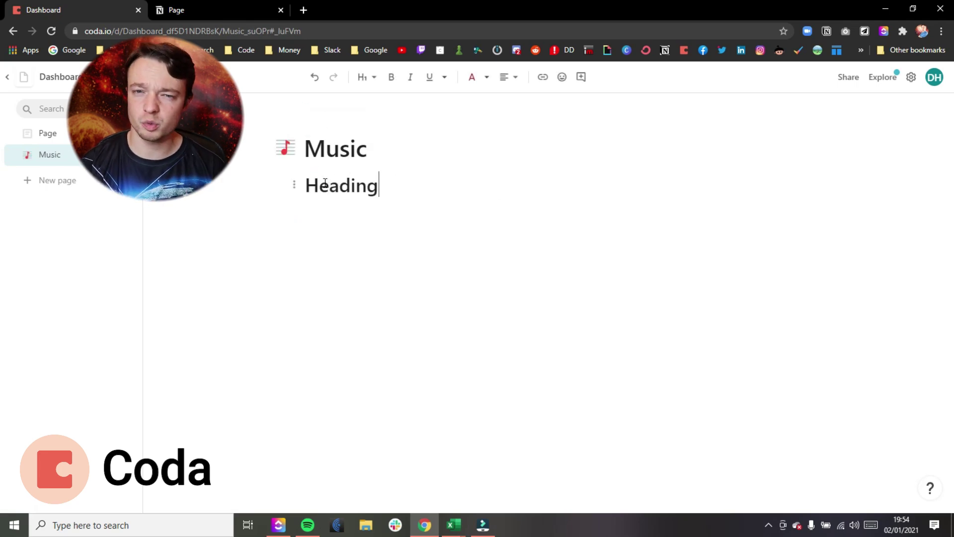
pyautogui.press('Return')
pyautogui.write('#')
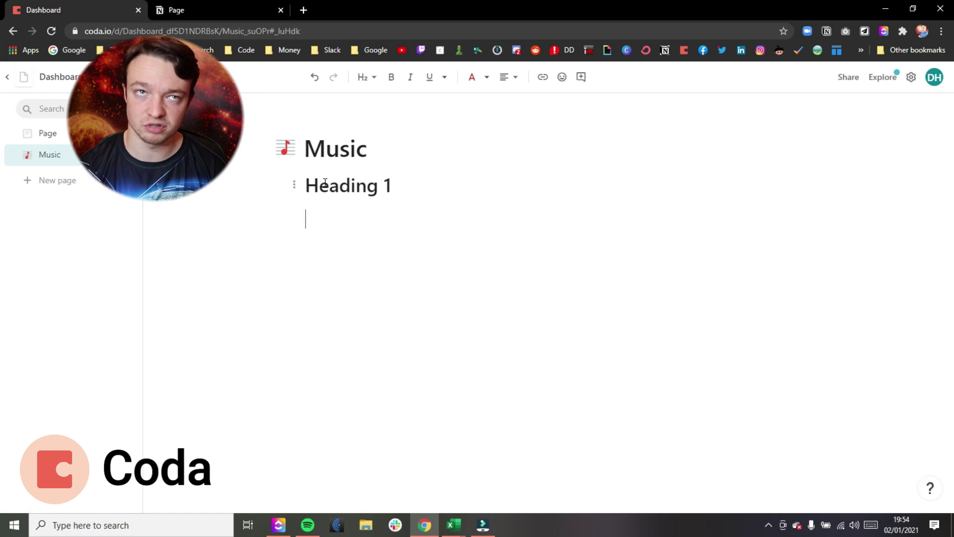
pyautogui.write('Heading 2')
pyautogui.press('Return')
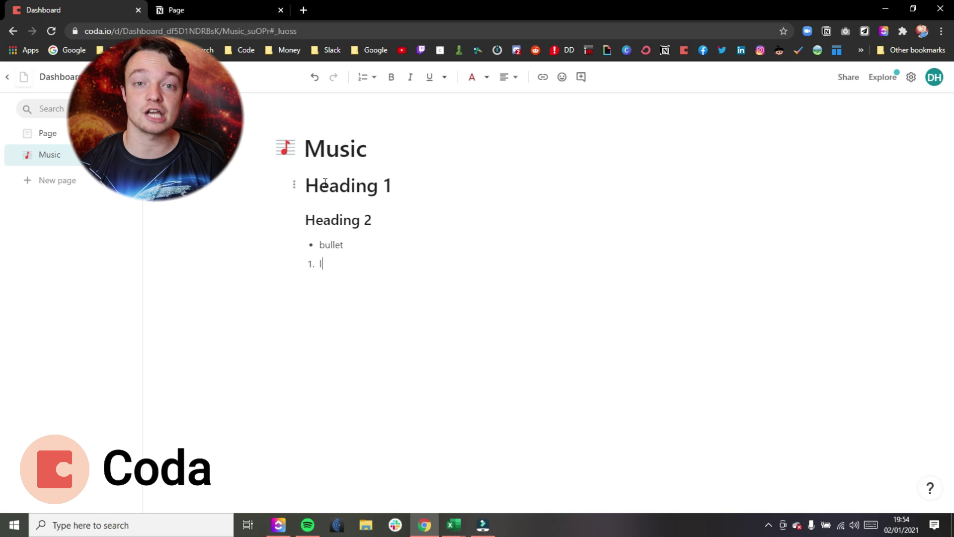
pyautogui.press('Return')
pyautogui.write('list')
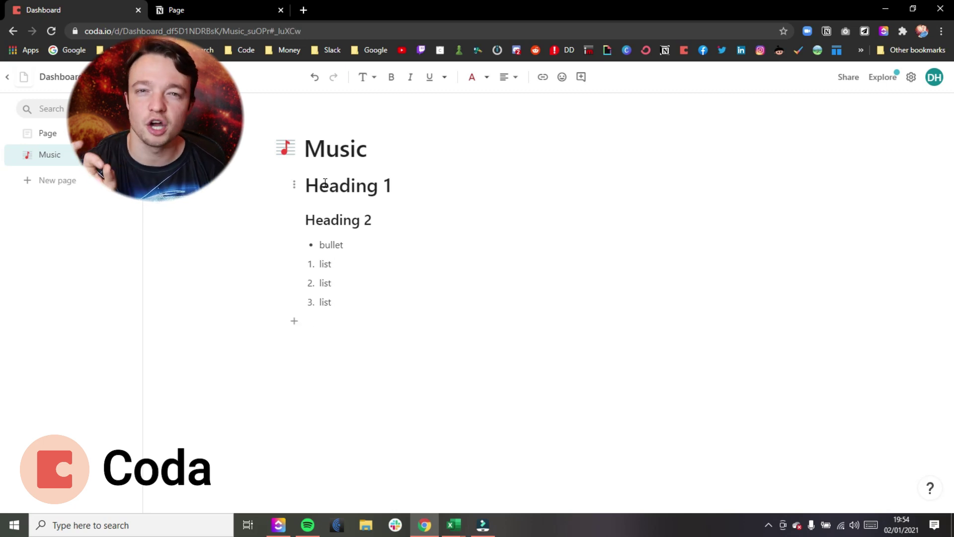
# Step: Snip the Music notes and paste the screenshot below the list, then start a new line
pyautogui.press('super+shift+s')
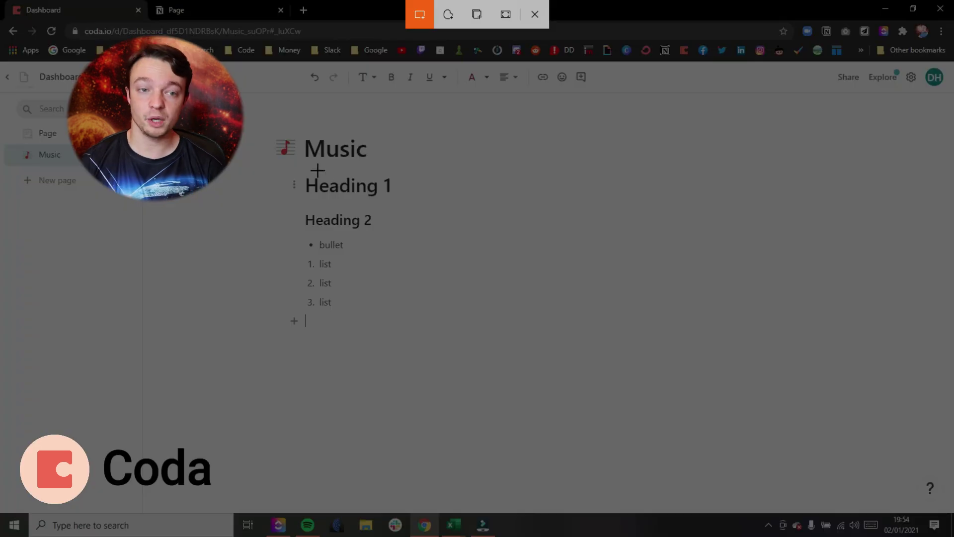
pyautogui.moveTo(266, 133); pyautogui.dragTo(403, 309)
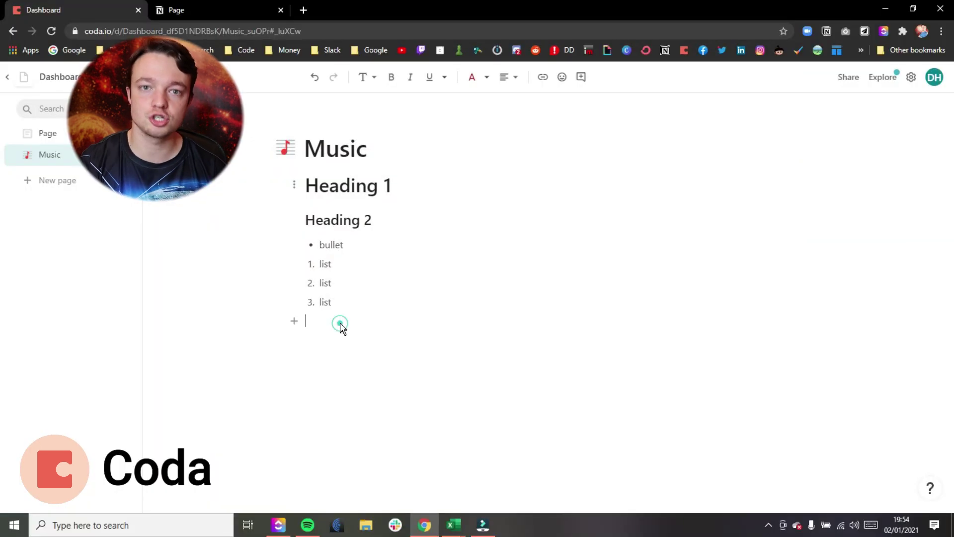
pyautogui.hotkey('ctrl', 'v')
pyautogui.click(464, 348)
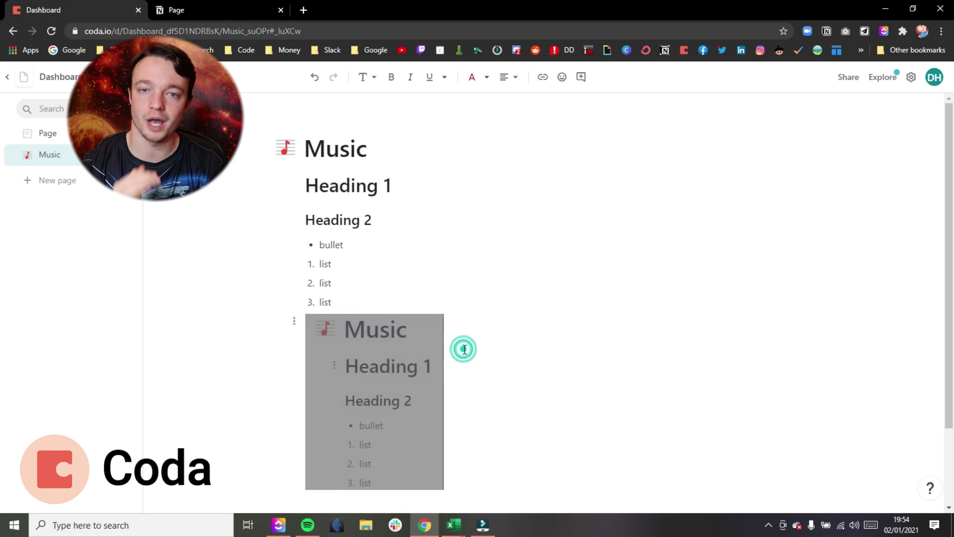
pyautogui.scroll(-1, 465, 350)
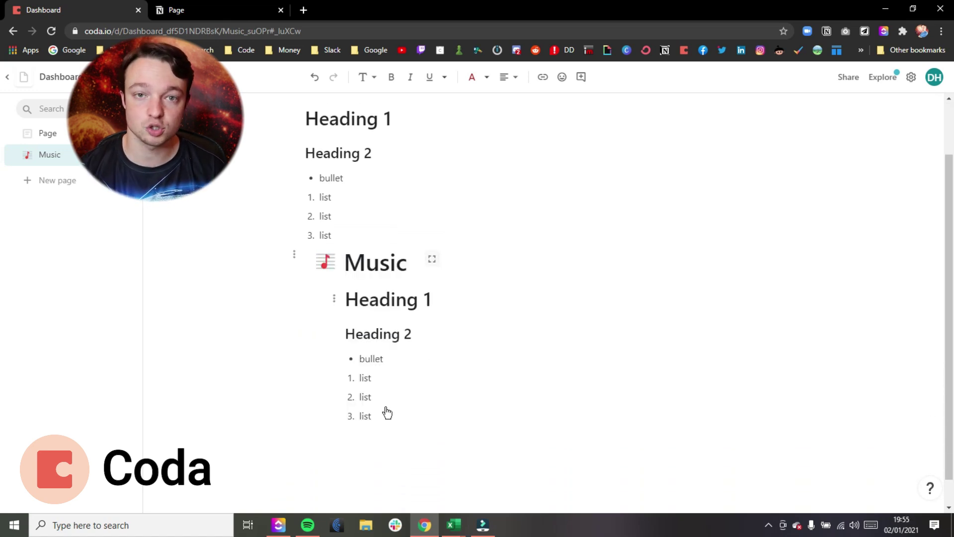
pyautogui.press('Return')
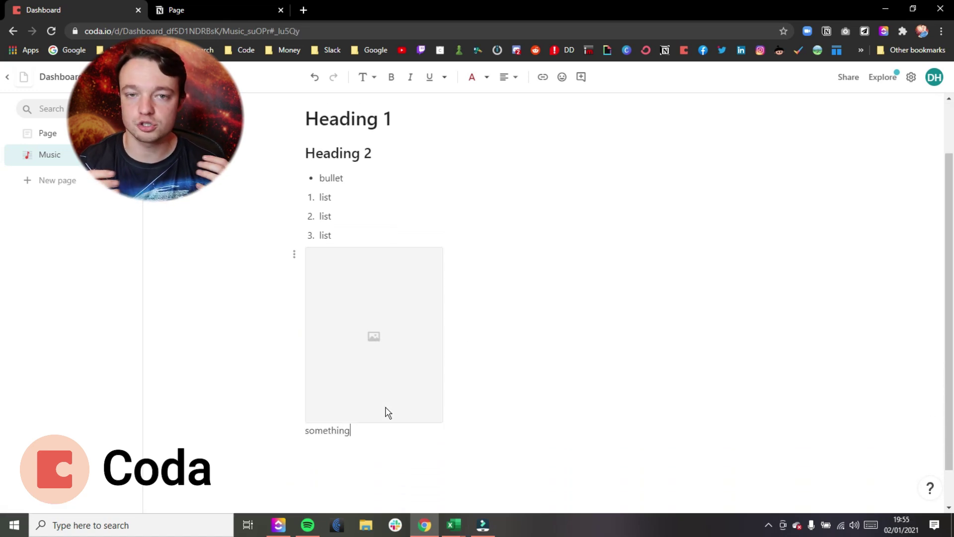
# Step: In Notion, add an empty block below the last Heading 1 and snip the headings area
pyautogui.click(228, 11)
pyautogui.click(280, 159)
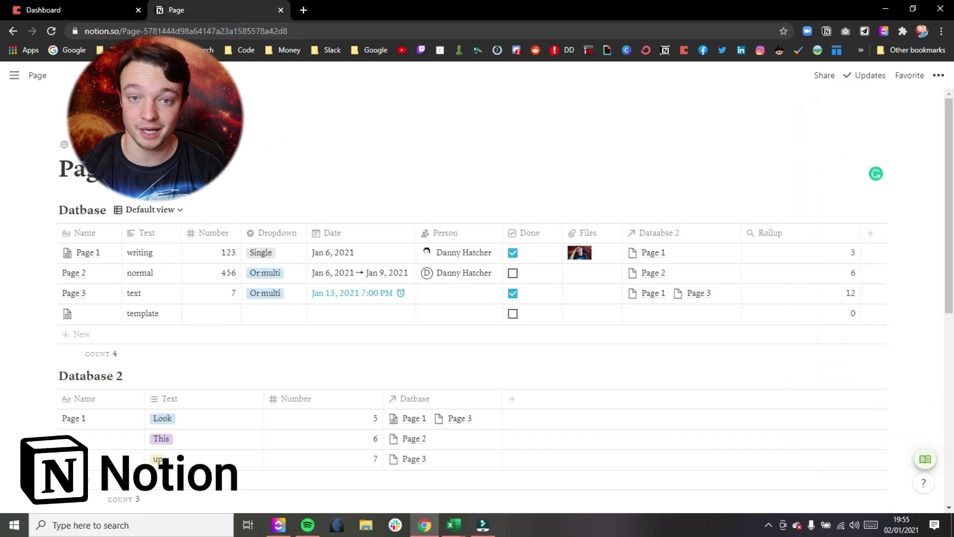
pyautogui.scroll(-8, 160, 412)
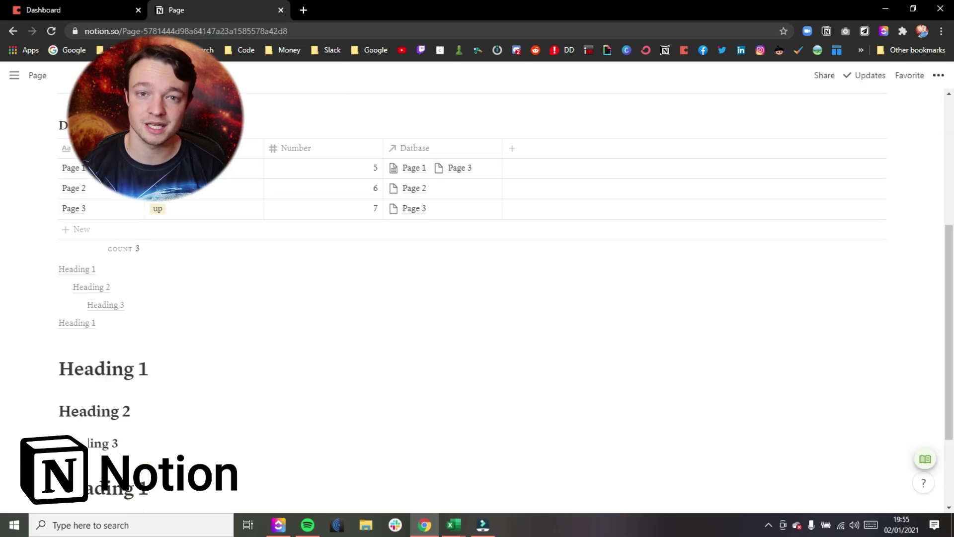
pyautogui.click(132, 391)
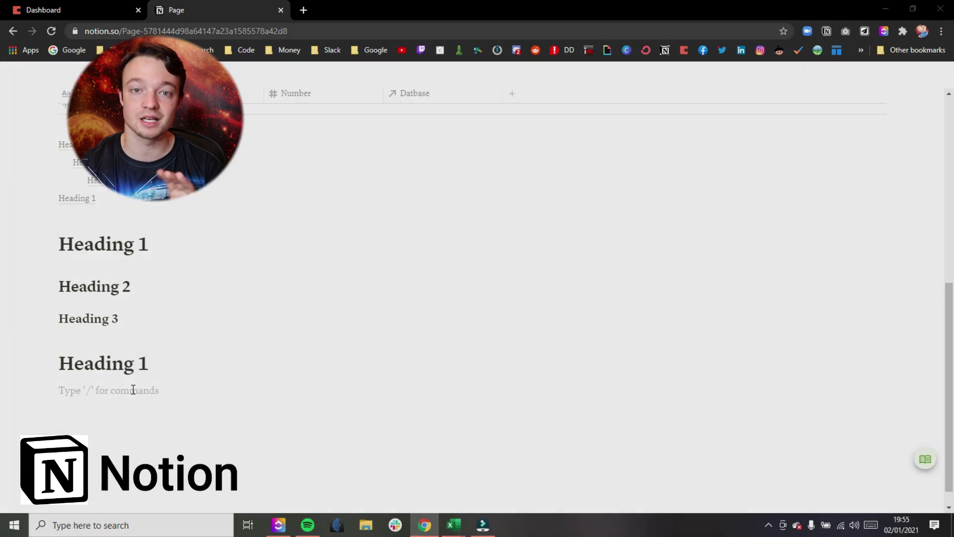
pyautogui.press('super+shift+s')
pyautogui.moveTo(51, 215)
pyautogui.mouseDown()
pyautogui.moveTo(156, 341)
pyautogui.moveTo(170, 380)
pyautogui.mouseUp()
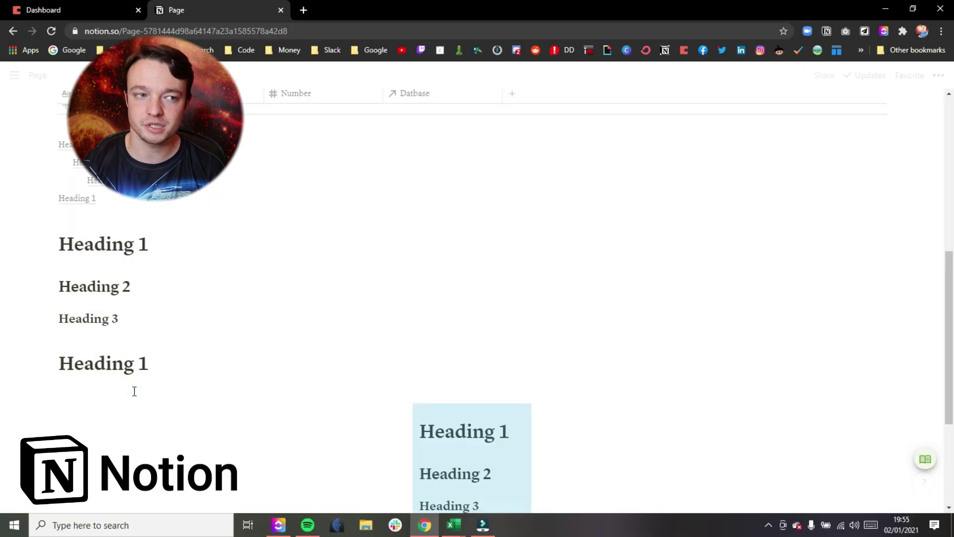
# Step: Create a collapsed toggle named 'toggle' containing 'something', with the next line outdented
pyautogui.scroll(-3, 199, 221)
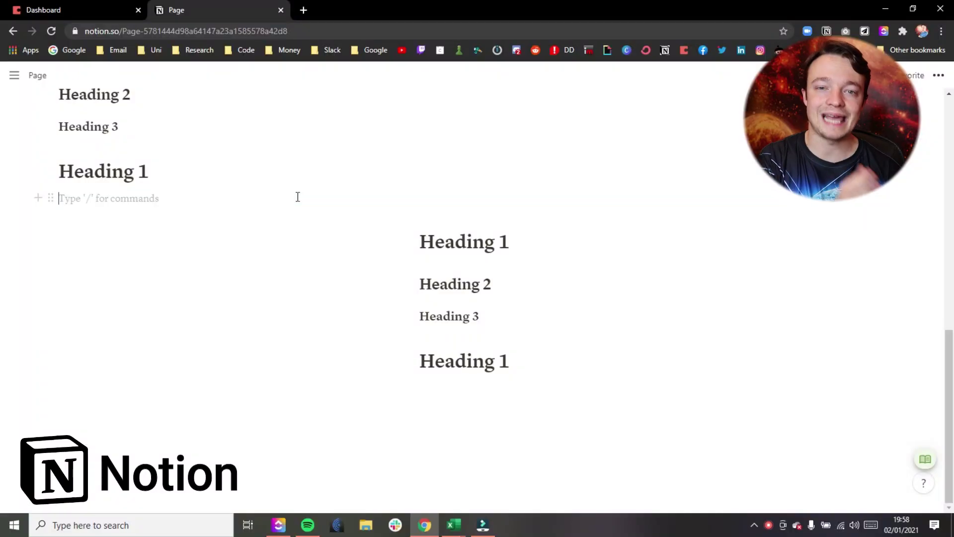
pyautogui.write('> toggle')
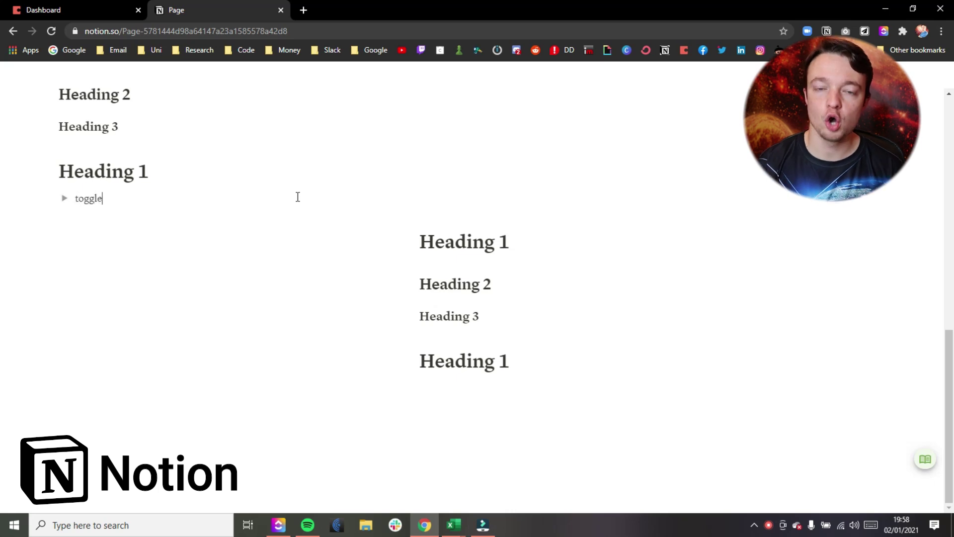
pyautogui.hotkey('ctrl', 'Return')
pyautogui.press('Return')
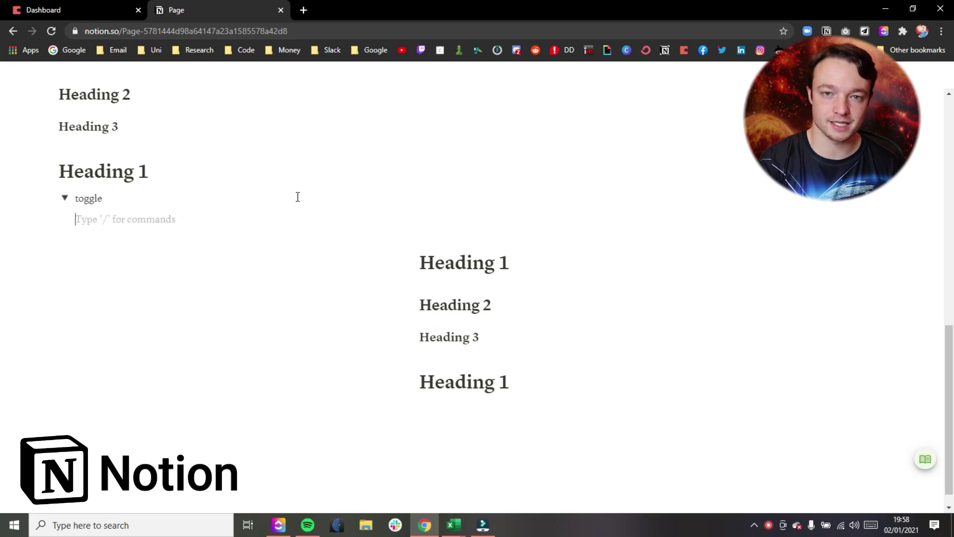
pyautogui.write('something')
pyautogui.press('Return')
pyautogui.press('Return')
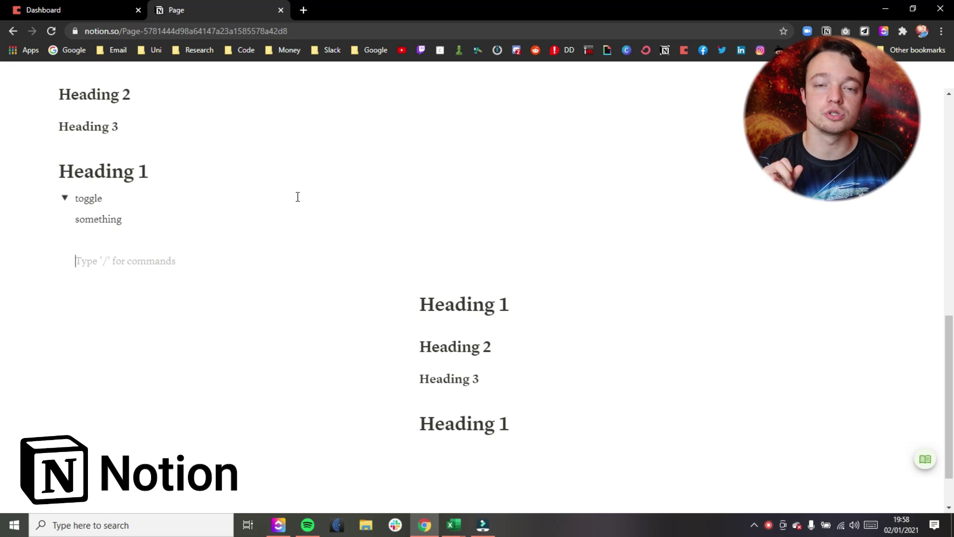
pyautogui.hotkey('shift', 'Tab')
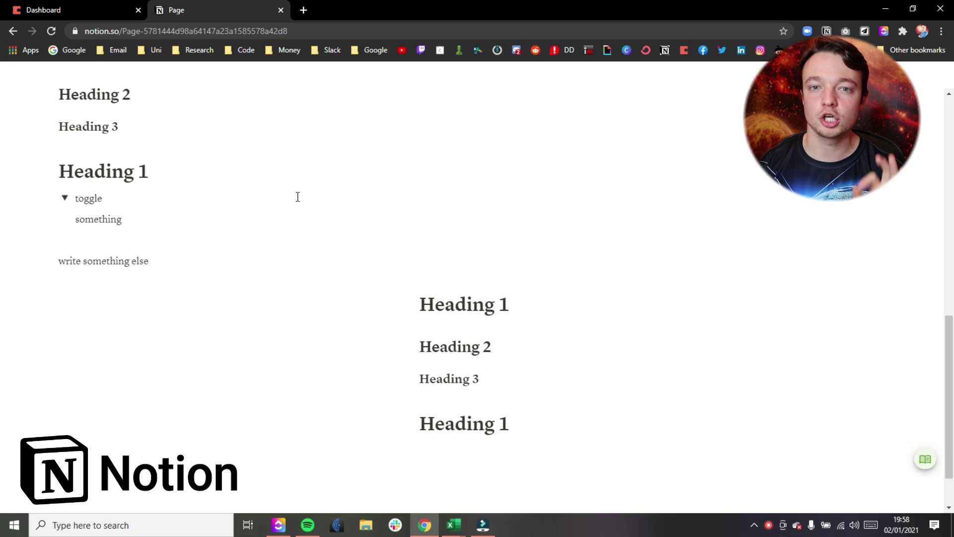
pyautogui.click(65, 199)
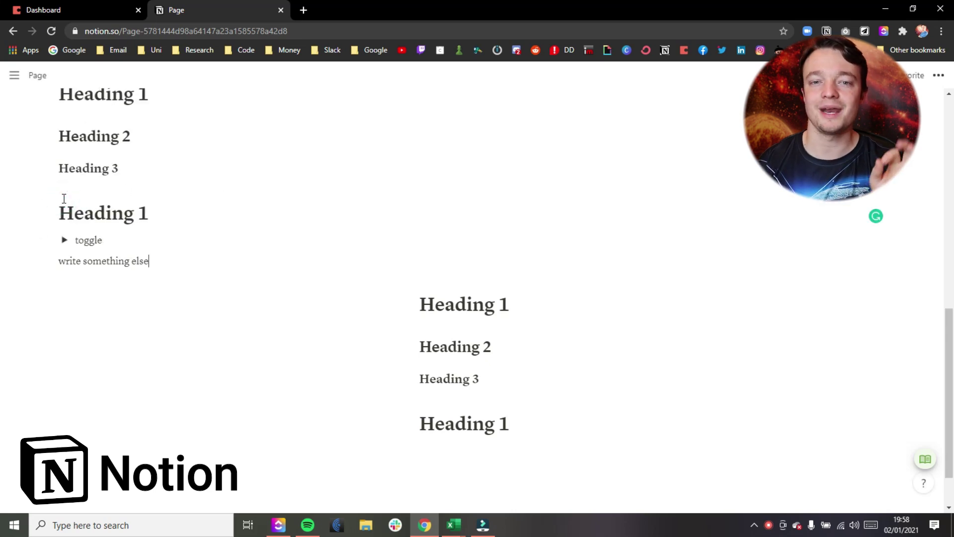
# Step: Back in Coda, try the /toggle command and delete the unmatched text
pyautogui.click(84, 13)
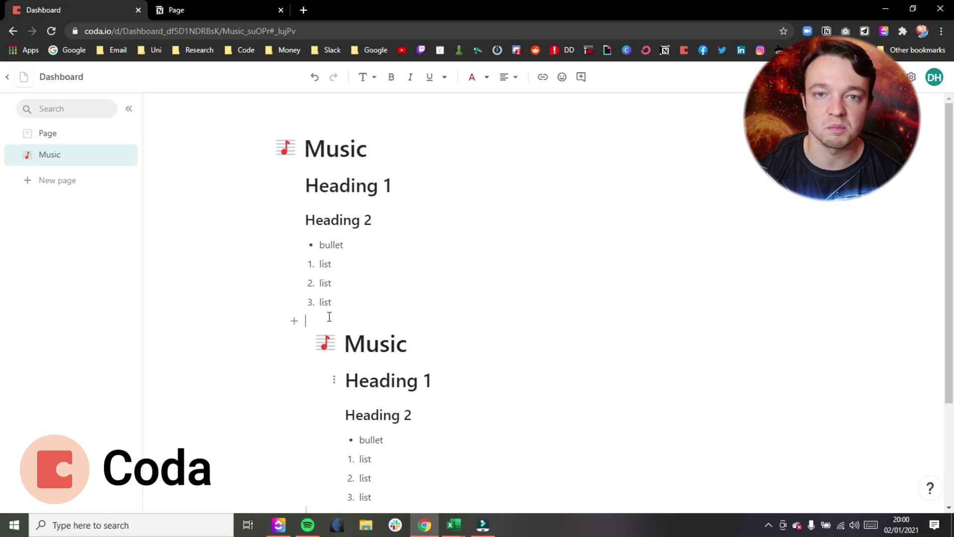
pyautogui.write('/toggle')
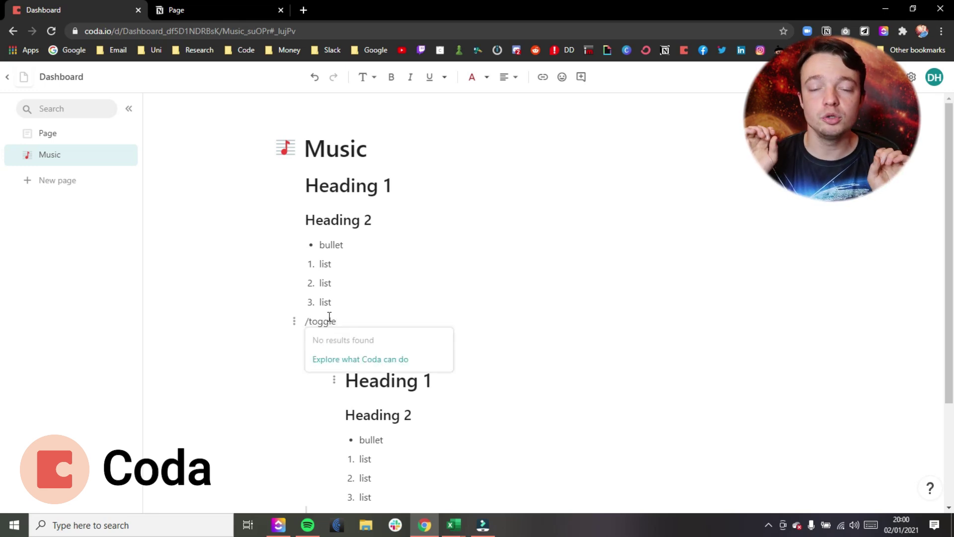
pyautogui.moveTo(337, 319); pyautogui.dragTo(306, 321)
pyautogui.press('BackSpace')
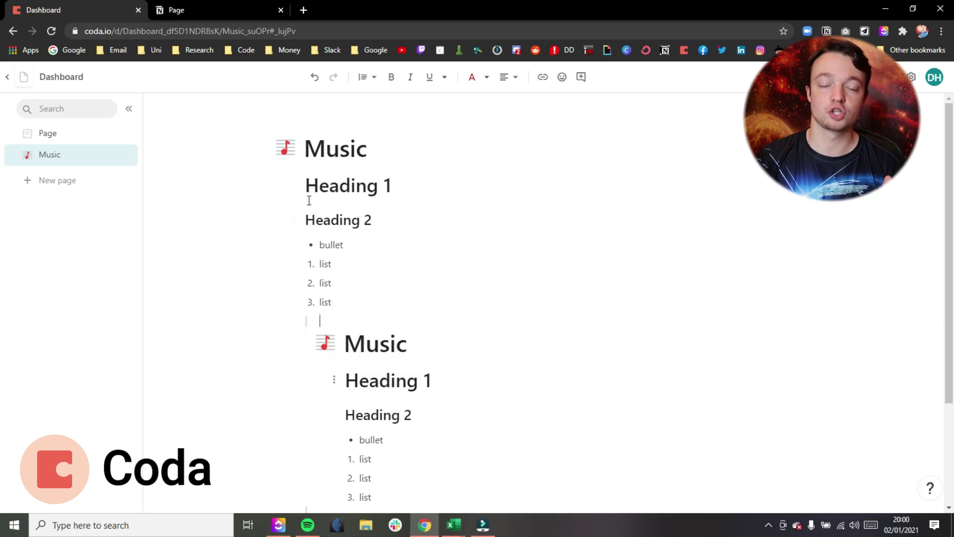
# Step: Collapse the list content under Heading 2 from its block menu
pyautogui.click(295, 220)
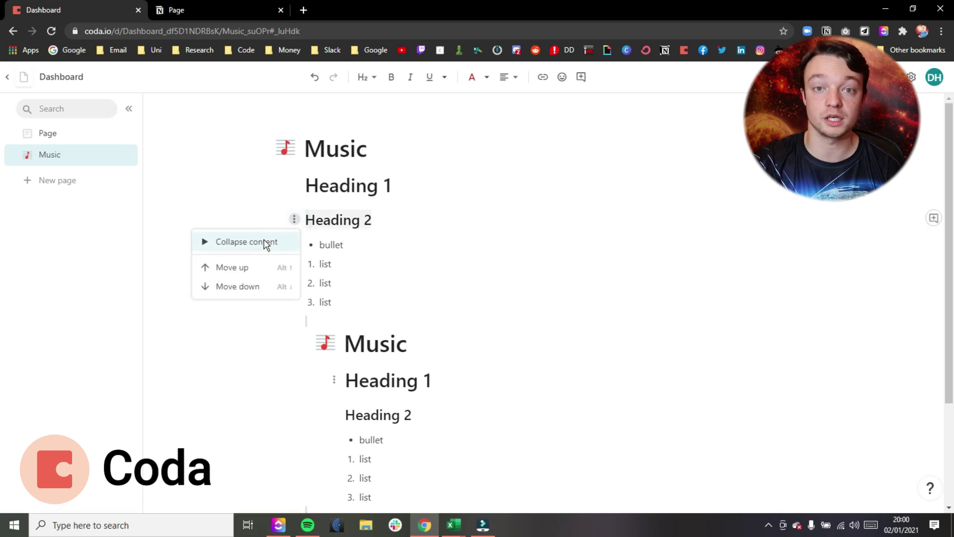
pyautogui.click(264, 241)
pyautogui.click(294, 220)
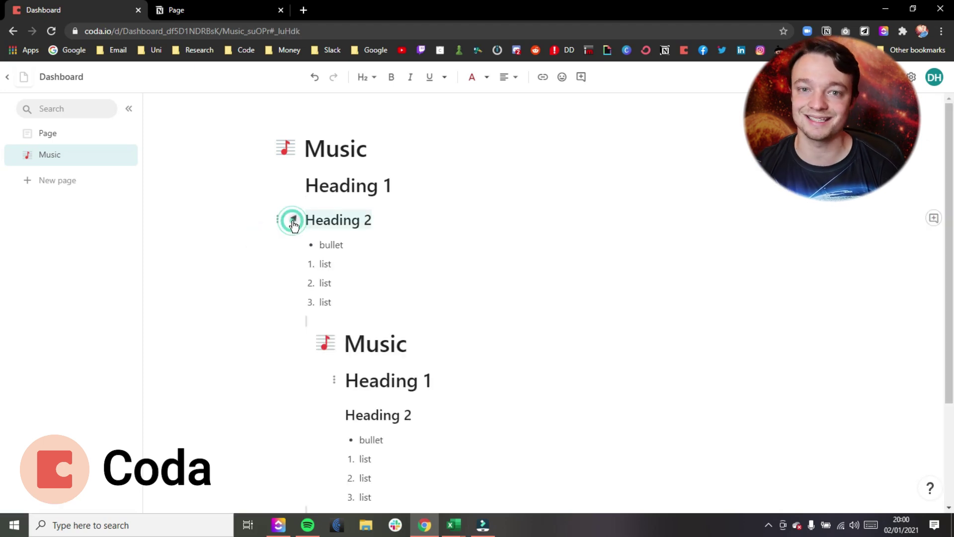
pyautogui.click(294, 220)
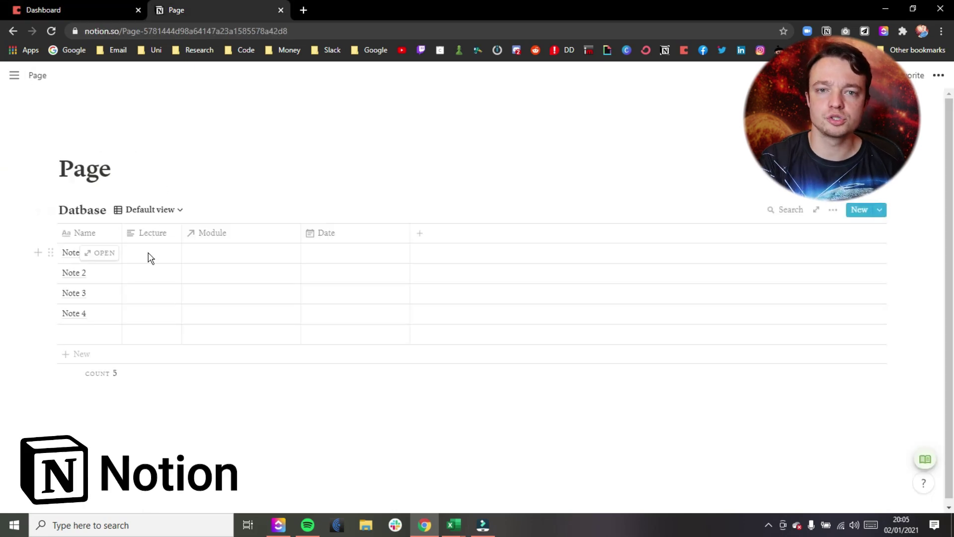
# Step: Preview the Note entry's Lecture, Date and Module properties, then return to Coda
pyautogui.click(148, 253)
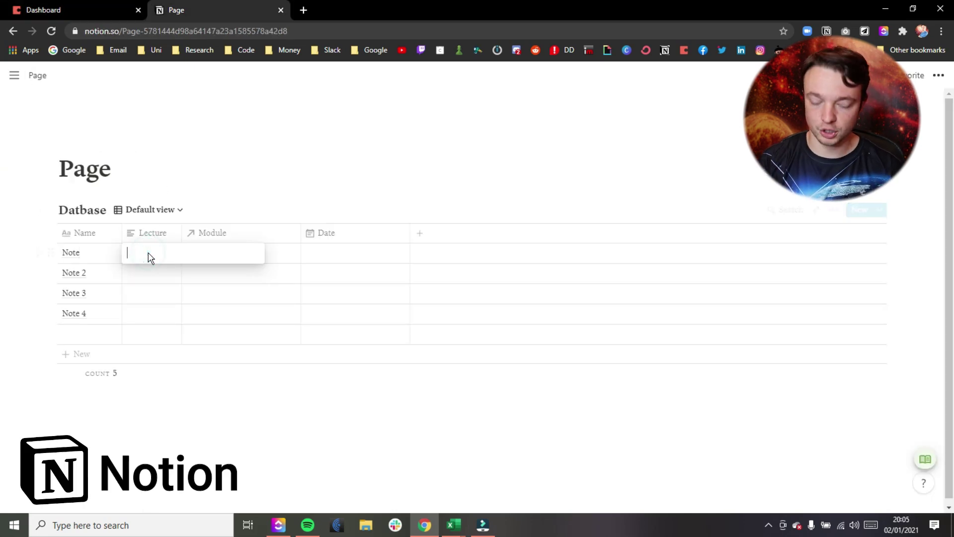
pyautogui.click(173, 195)
pyautogui.click(100, 257)
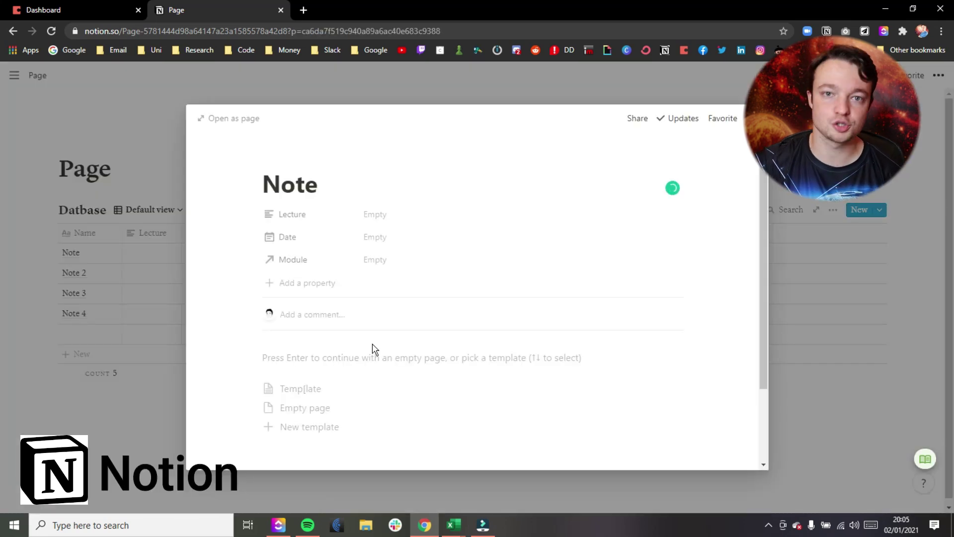
pyautogui.scroll(-2, 375, 349)
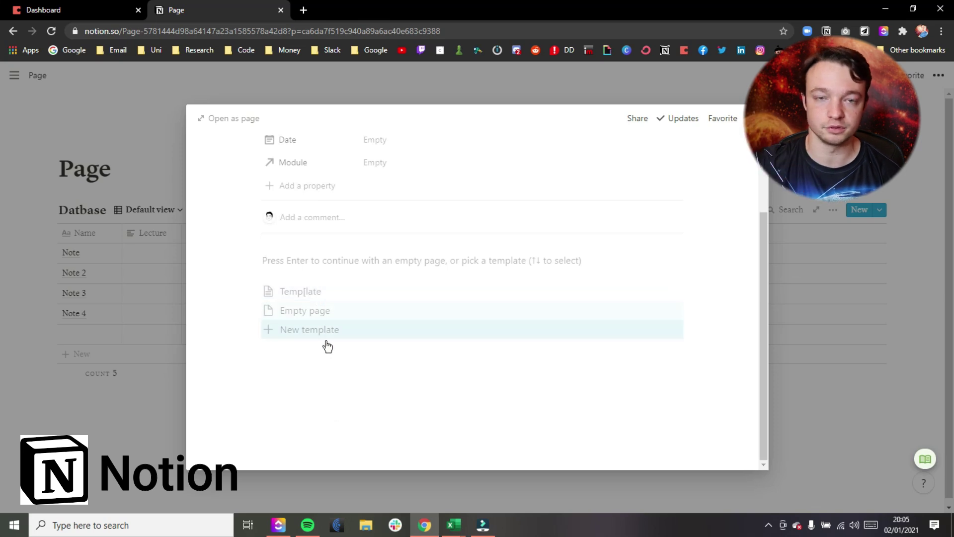
pyautogui.click(131, 171)
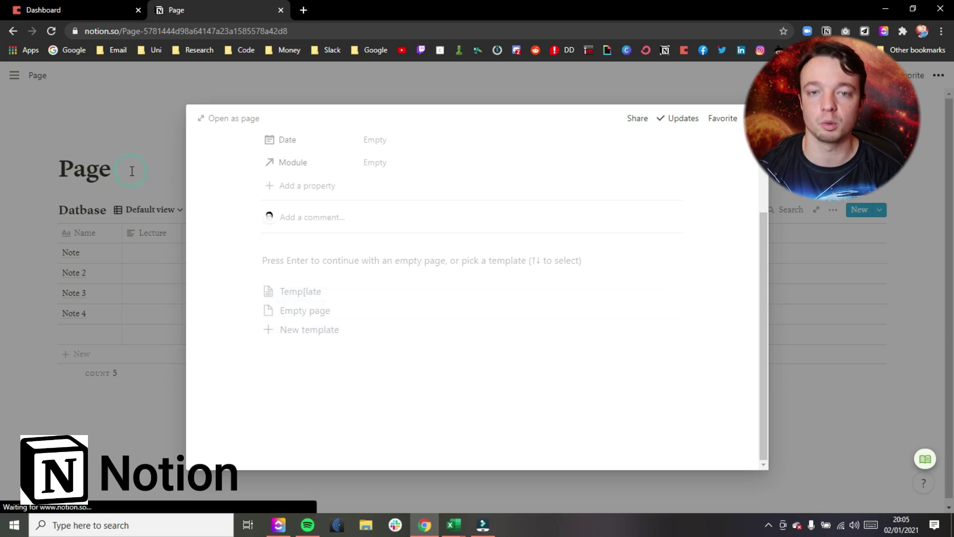
pyautogui.click(81, 7)
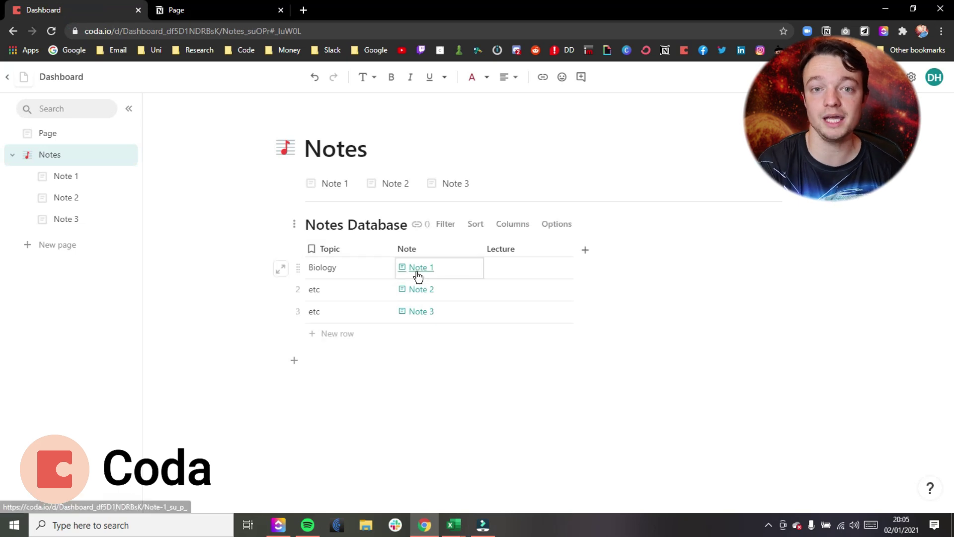
pyautogui.click(362, 273)
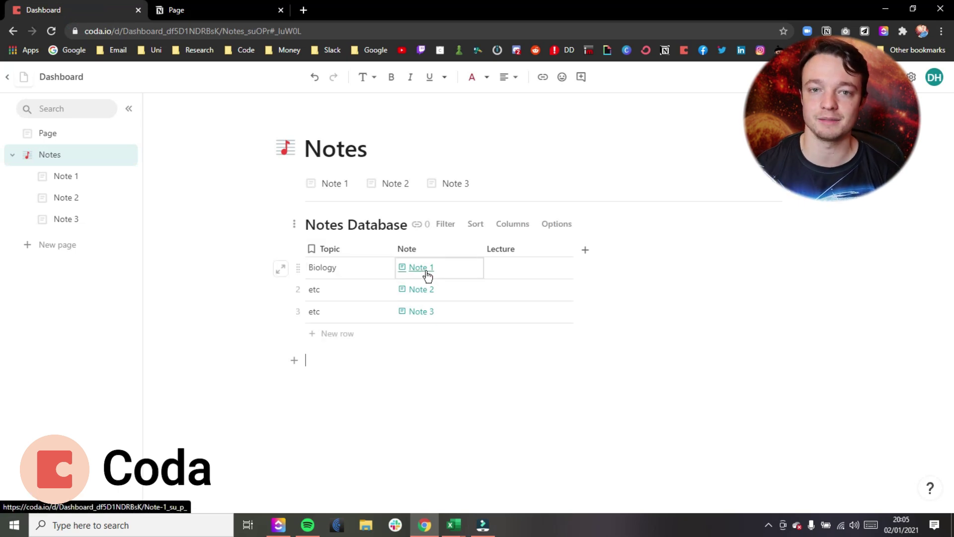
pyautogui.moveTo(427, 275)
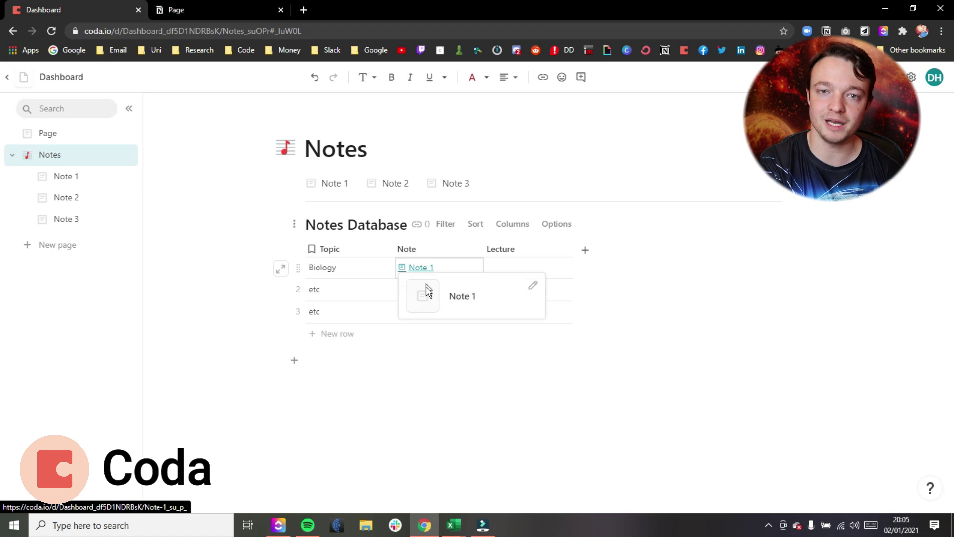
pyautogui.click(79, 178)
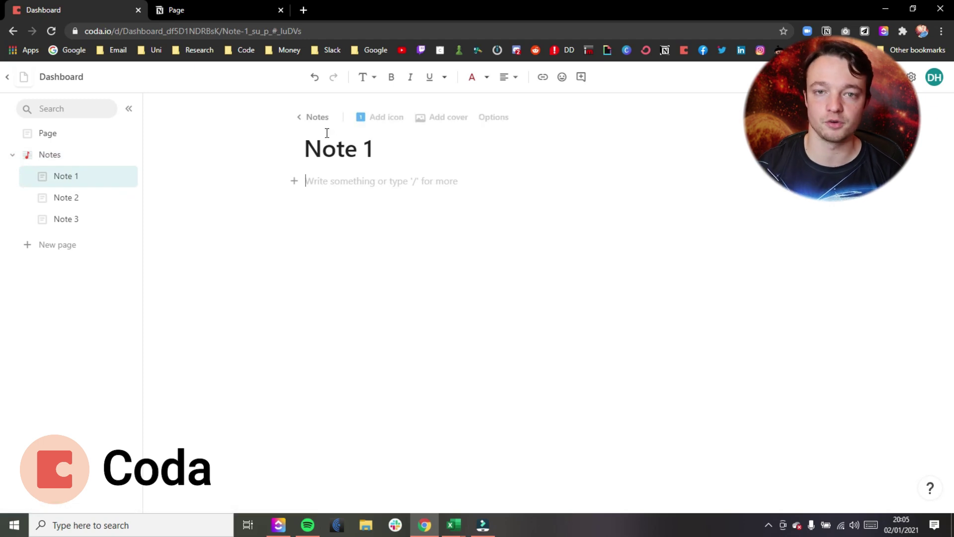
pyautogui.click(75, 157)
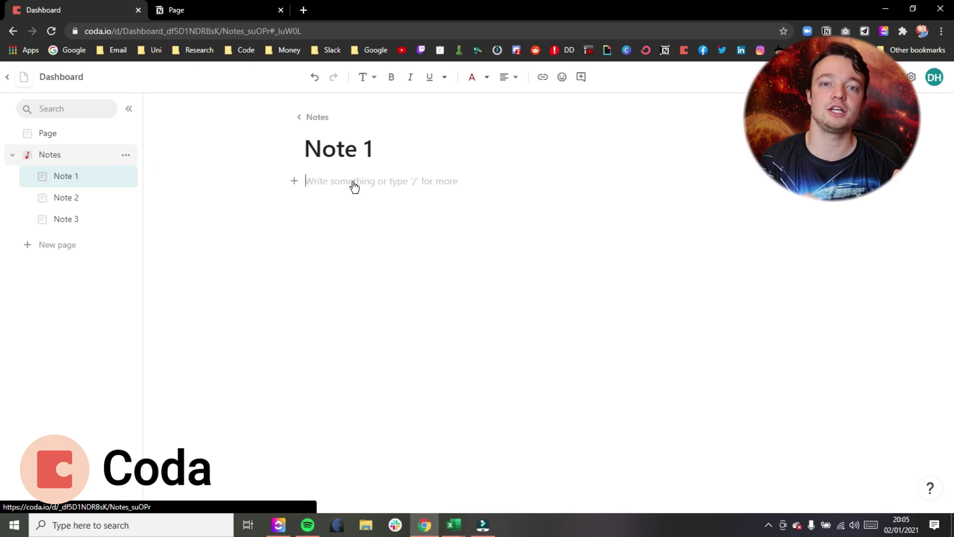